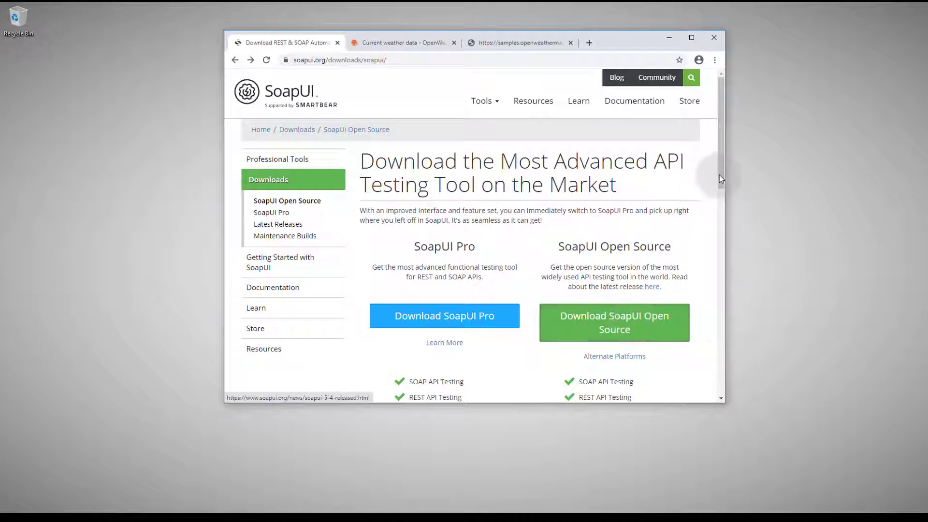
- Download the SoapUI Open Source installer SoapUI-x32-5.5.0.exe and run it
drag(720, 174, 720, 238)
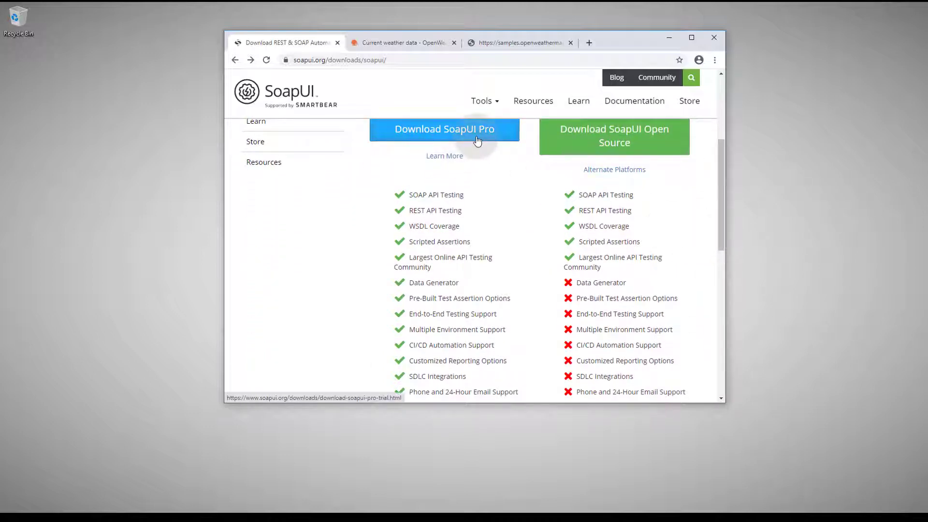
click(637, 142)
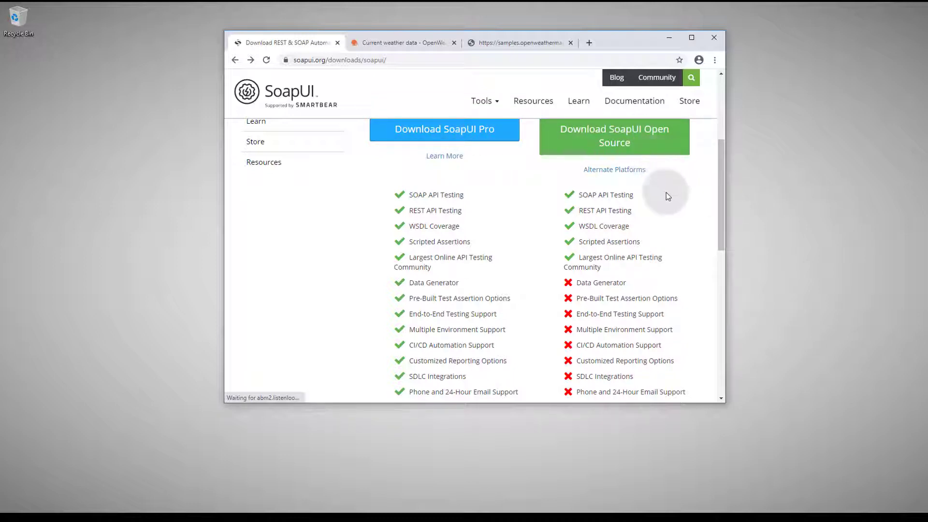
mouse_move(721, 195)
mouse_down()
mouse_move(720, 208)
mouse_move(719, 183)
mouse_up()
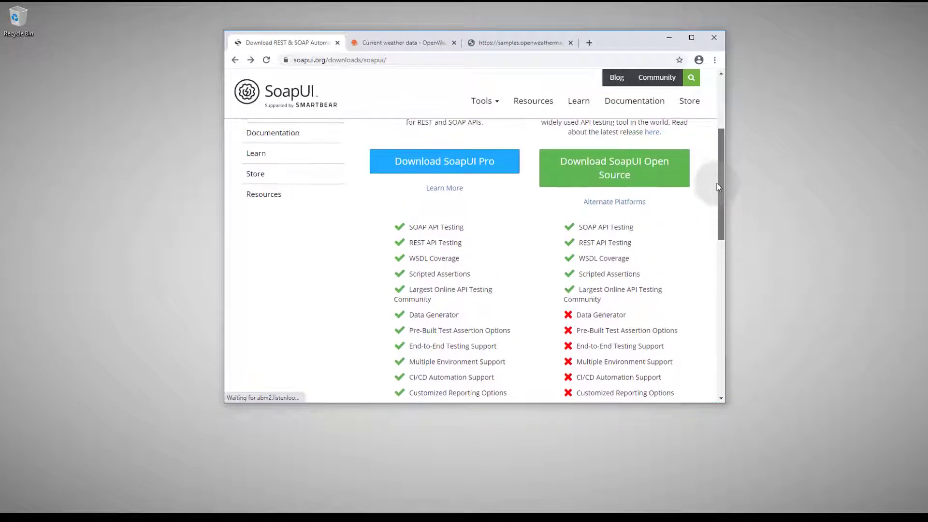
click(648, 168)
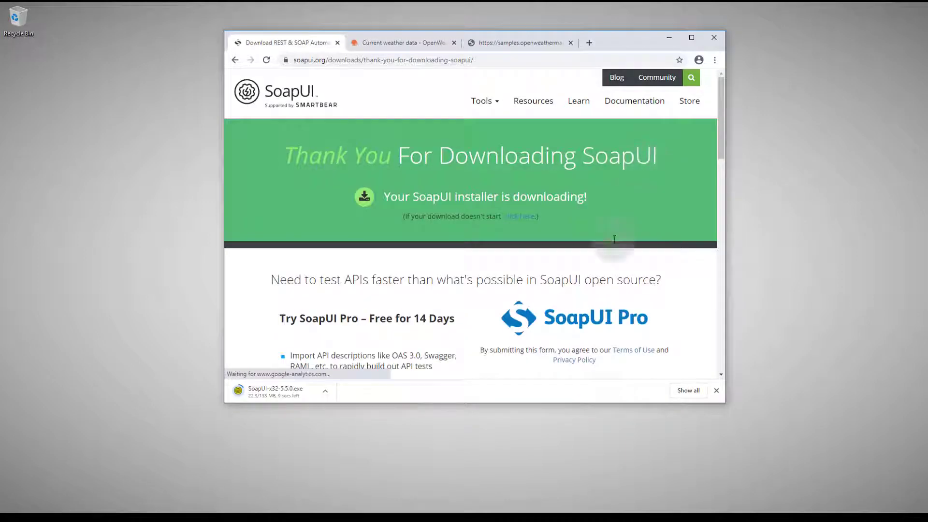
scroll(591, 276, down, 2)
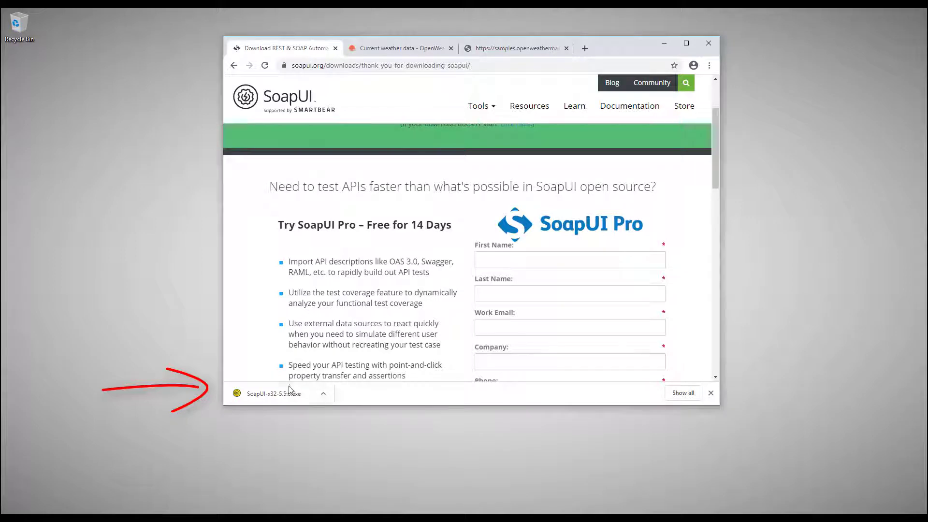
click(274, 394)
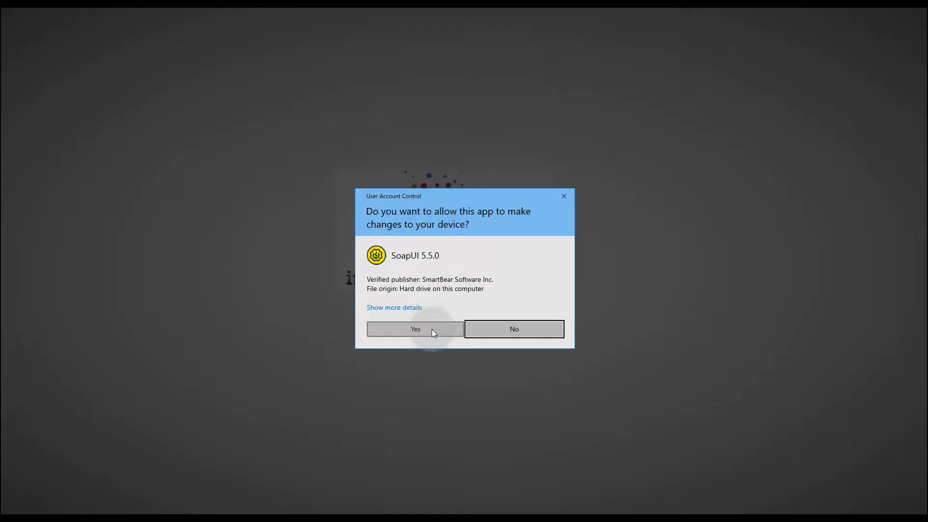
- Install SoapUI 5.5.0 with the default folder, components and shortcut folder, then launch it
click(431, 329)
click(531, 348)
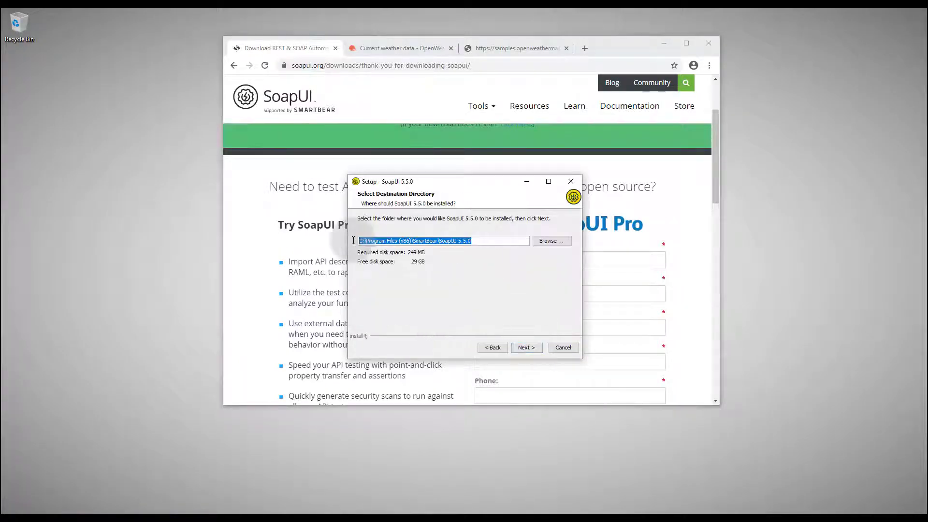
click(531, 348)
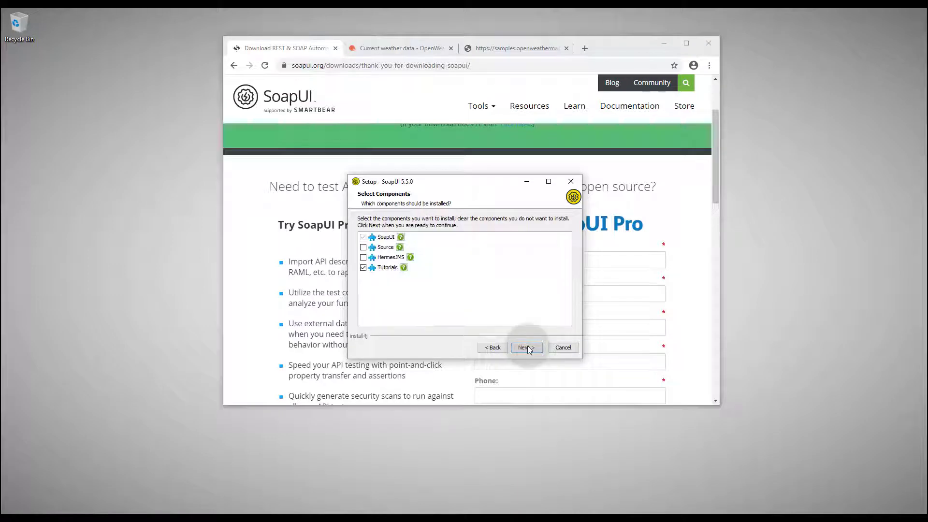
click(537, 348)
click(537, 348)
click(537, 348)
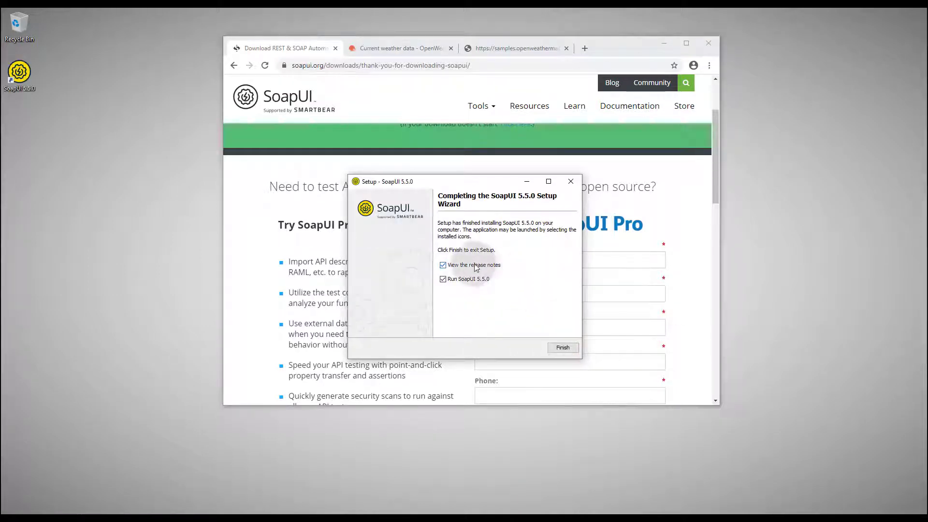
click(561, 348)
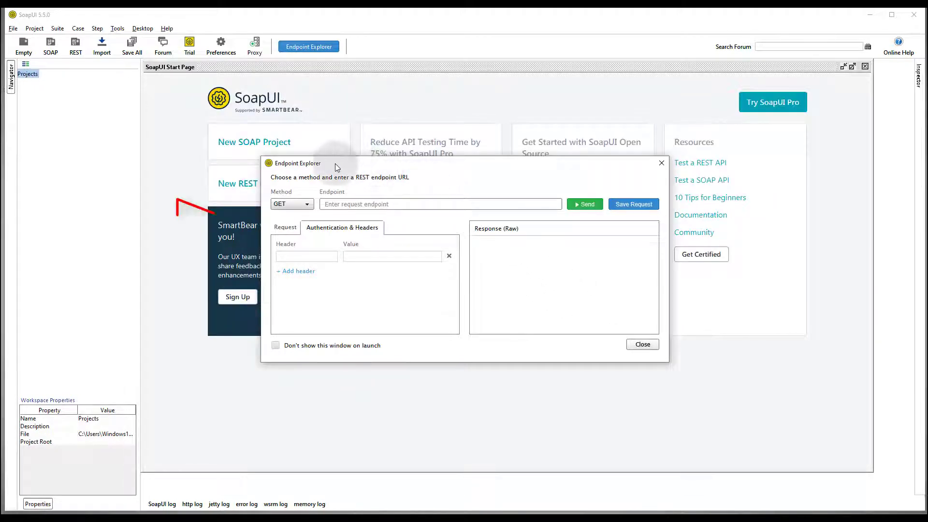
- Close the Endpoint Explorer window so only the Projects tree remains
drag(336, 163, 358, 174)
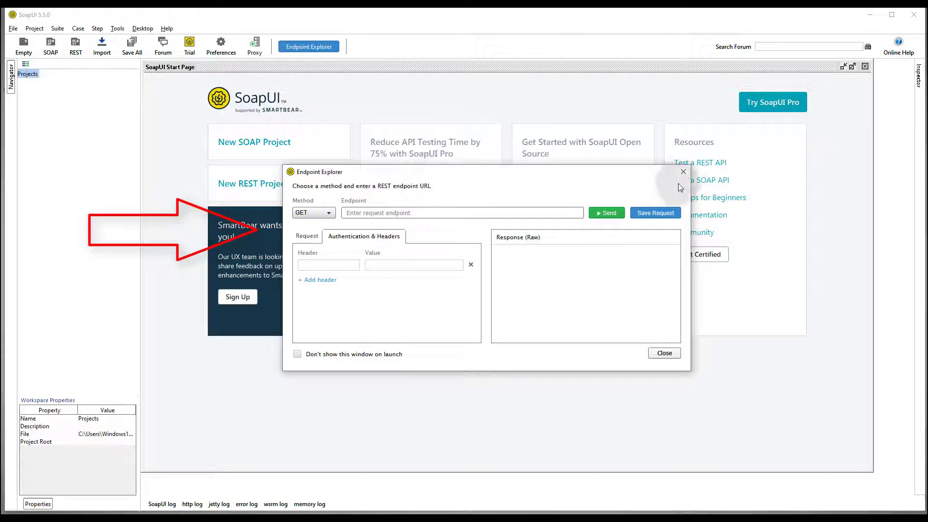
click(683, 172)
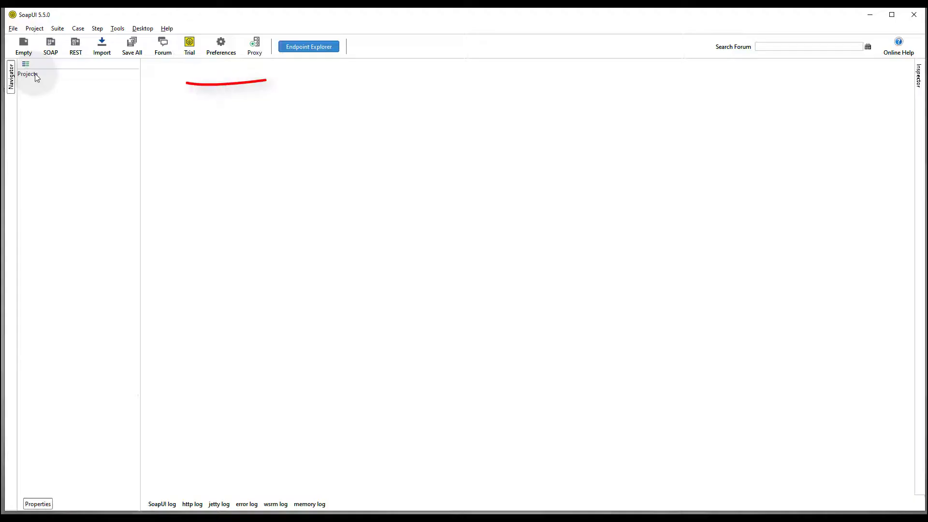
- Begin a New REST Project from the Projects context menu and bring Chrome back up
right_click(37, 77)
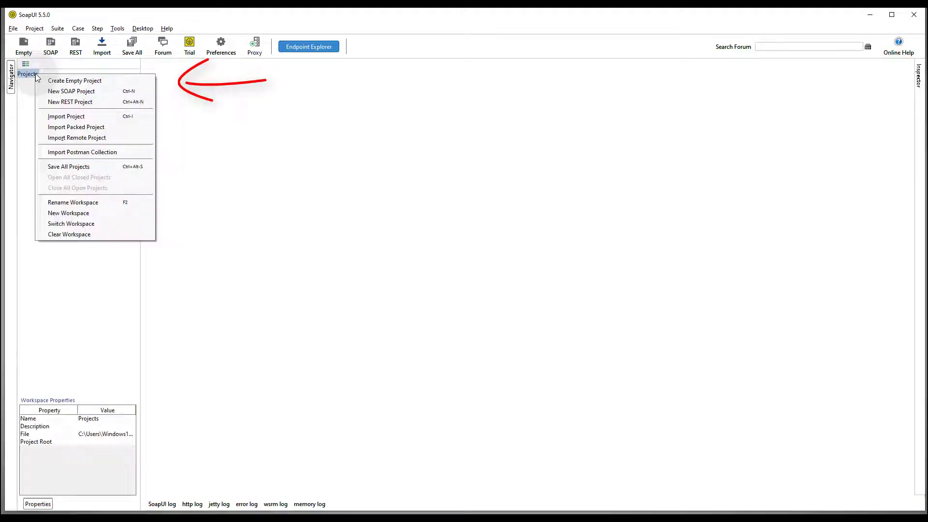
click(101, 103)
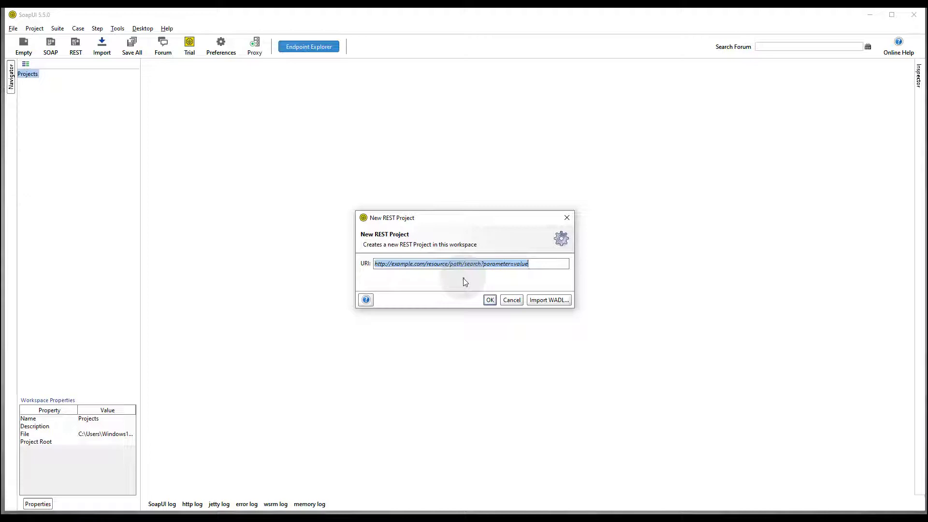
click(98, 518)
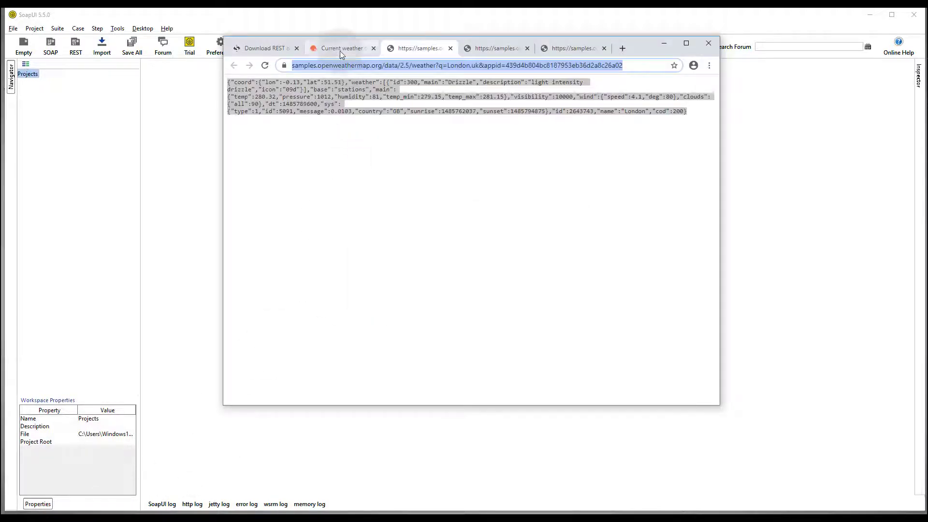
- Open the q=London,uk sample weather request from the OpenWeather Current weather docs and select its URL
click(341, 49)
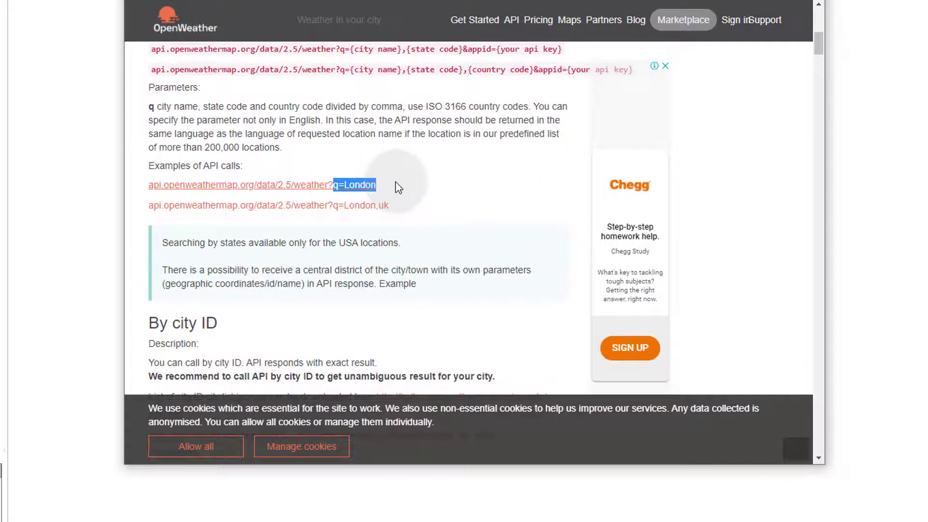
click(385, 183)
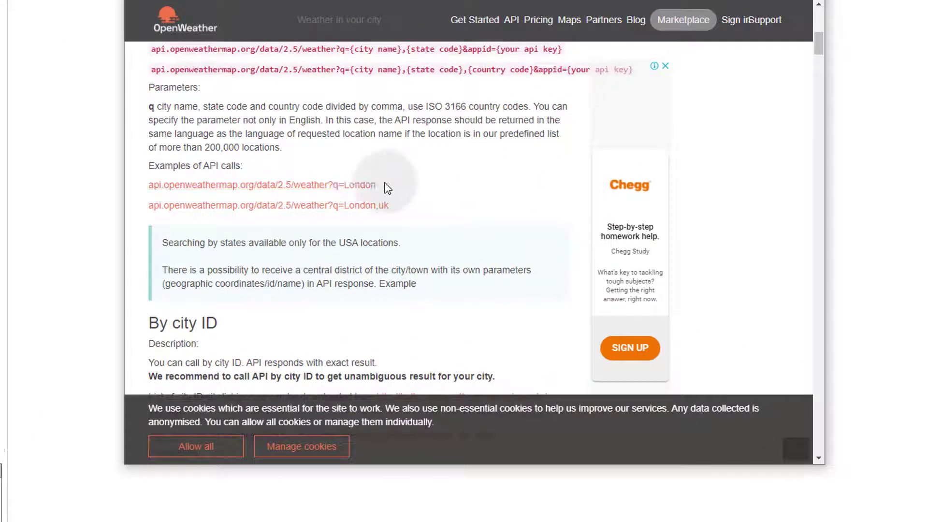
drag(377, 185, 348, 182)
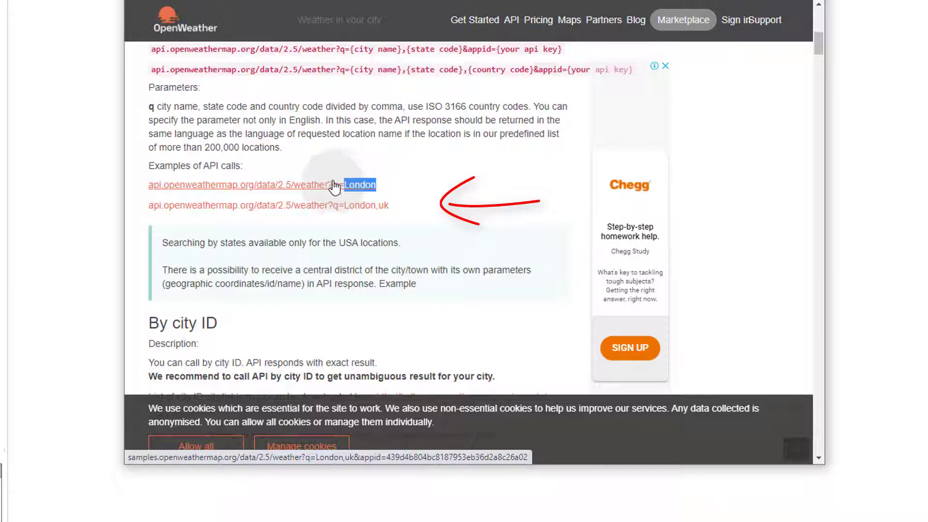
click(338, 187)
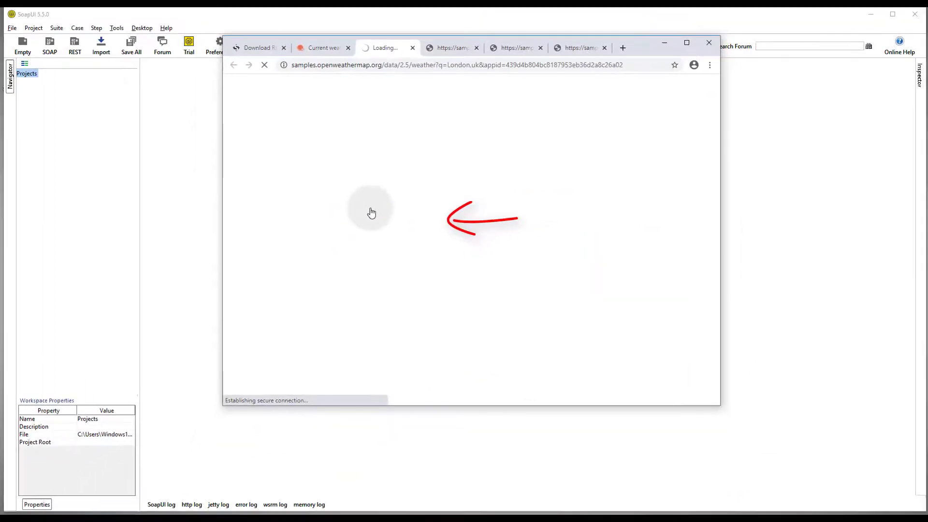
drag(227, 81, 639, 111)
drag(670, 139, 698, 118)
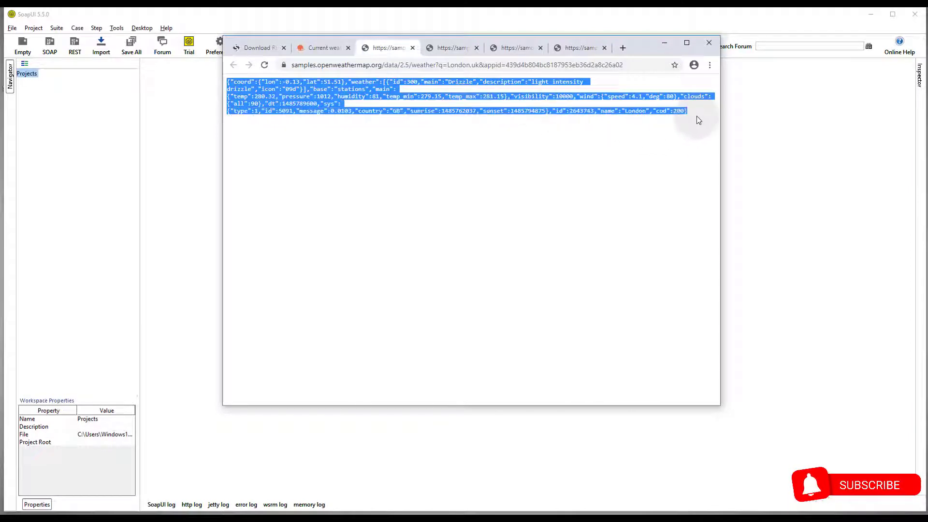
click(461, 64)
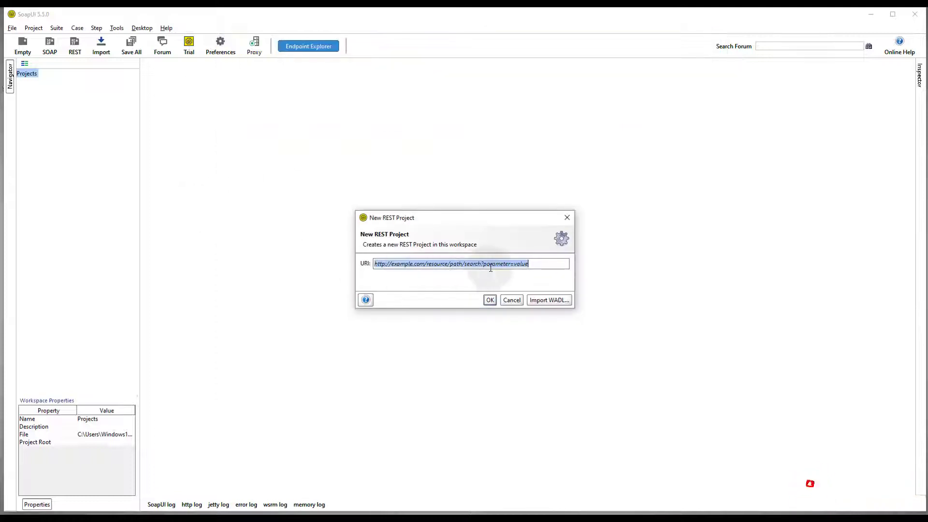
- Create REST Project 1 from the pasted London,uk weather URL and review its /data/2.5/weather path
key(BackSpace)
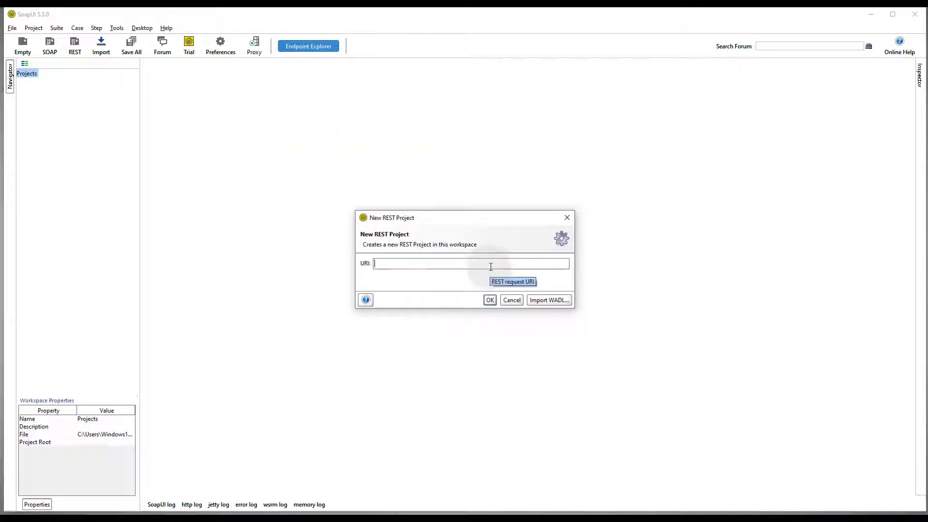
text(http://api.openweathermap.org/data/2.5/weather?q=London,uk&appid=439d4b804bc8187953eb36d2a8c26a02)
click(491, 301)
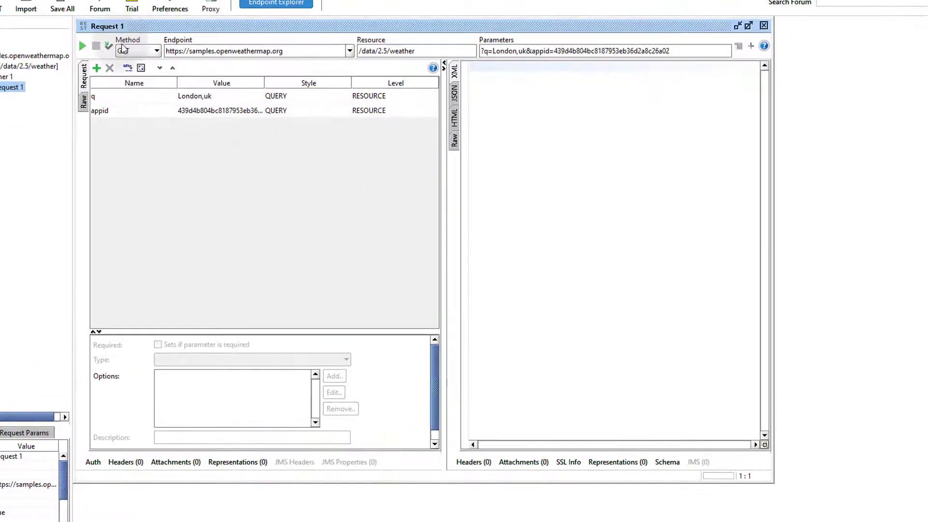
drag(290, 54, 156, 47)
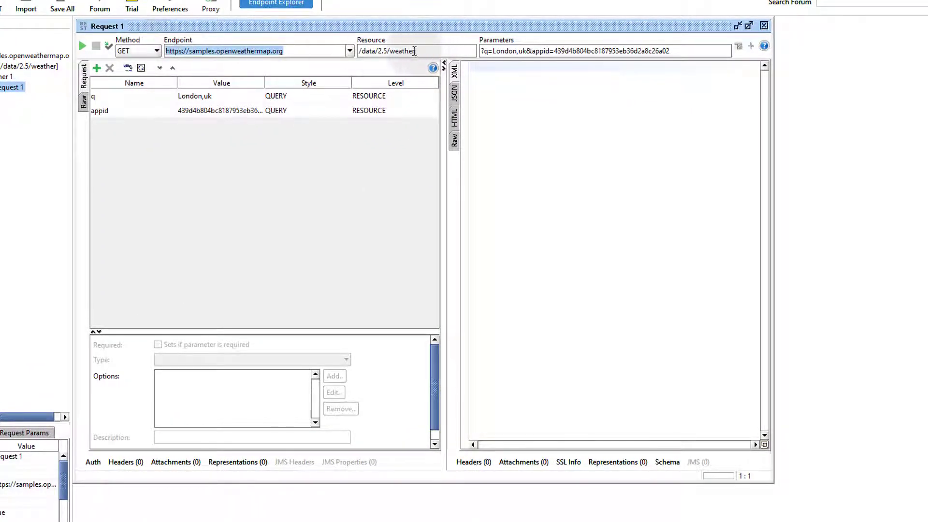
drag(422, 51, 348, 46)
drag(680, 53, 470, 49)
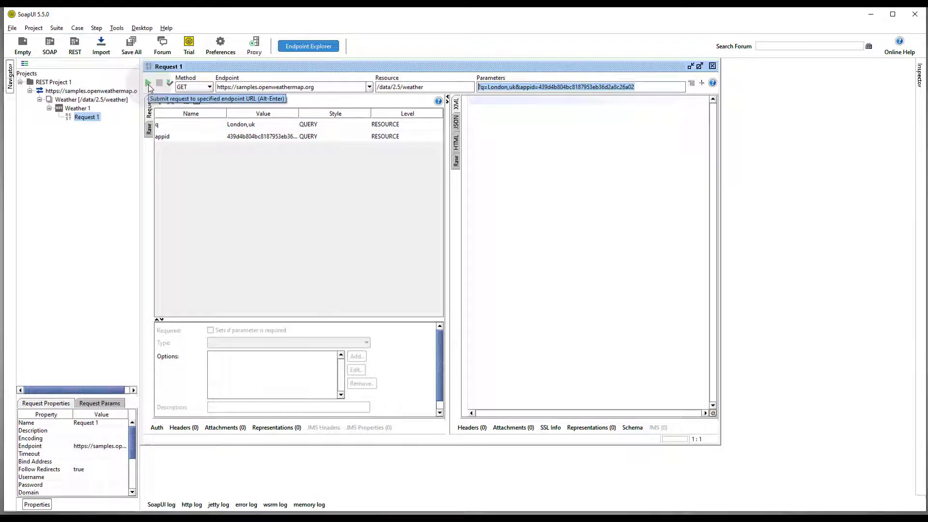
- Send Request 1 and view London's weather response (cod 200) as formatted JSON
click(149, 85)
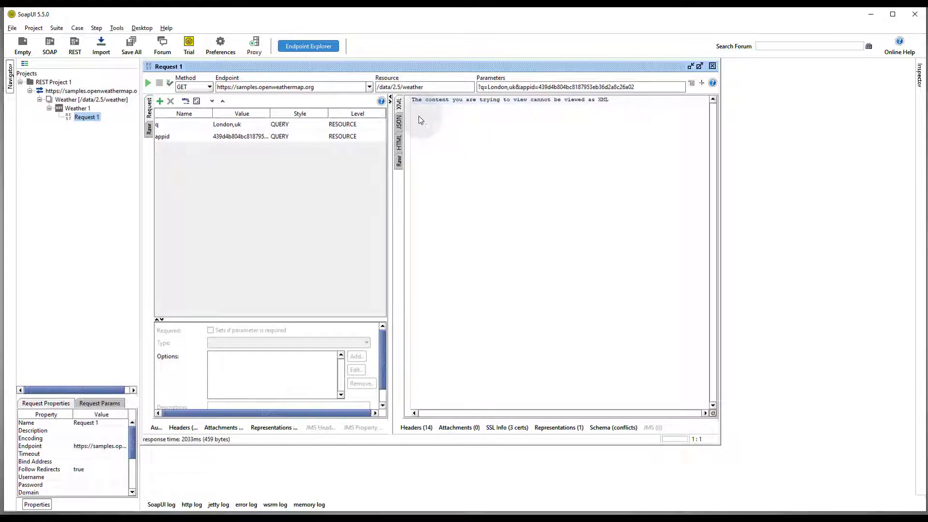
click(399, 124)
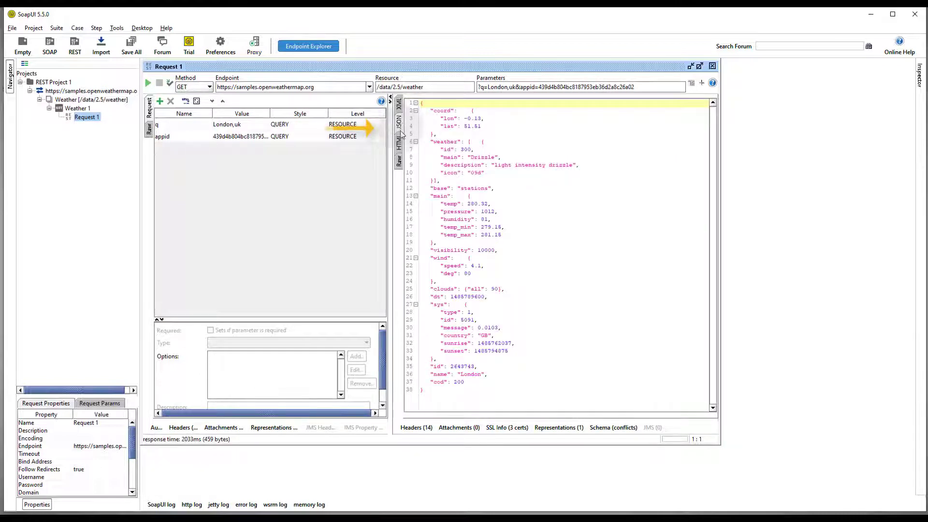
drag(421, 102, 514, 394)
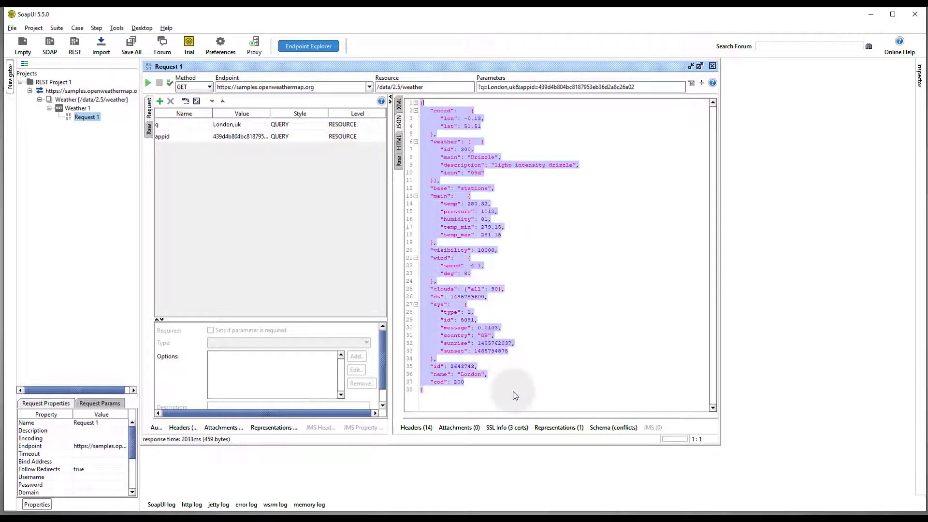
click(495, 142)
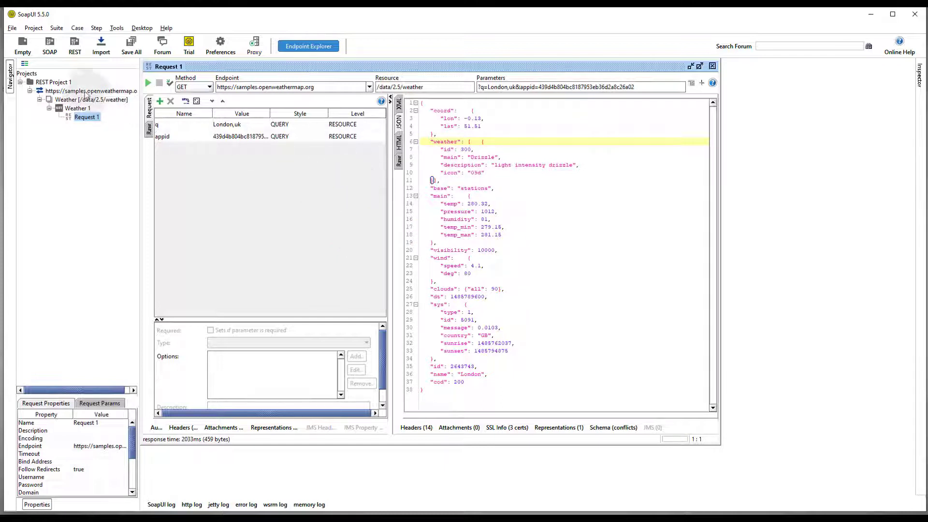
- Add TestSuite 1 to REST Project 1 and TestCase 1 inside it, keeping default names
right_click(68, 86)
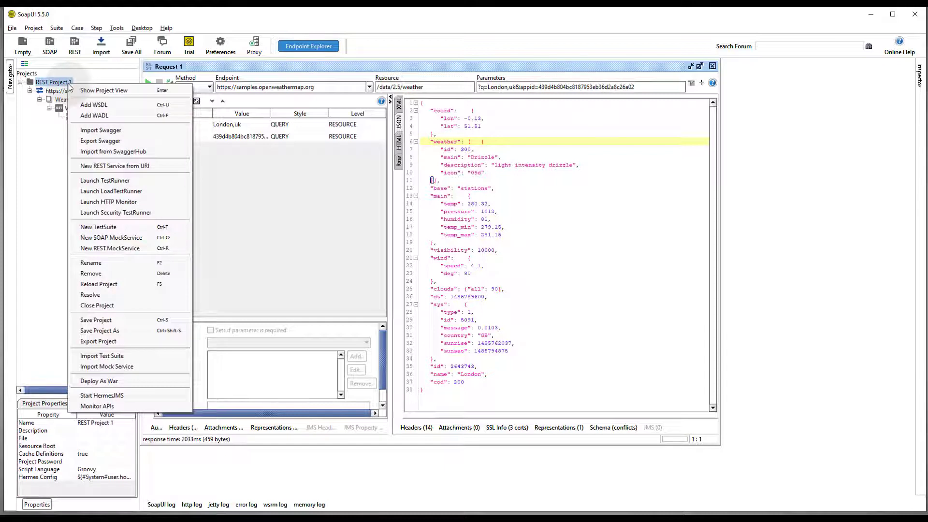
click(167, 227)
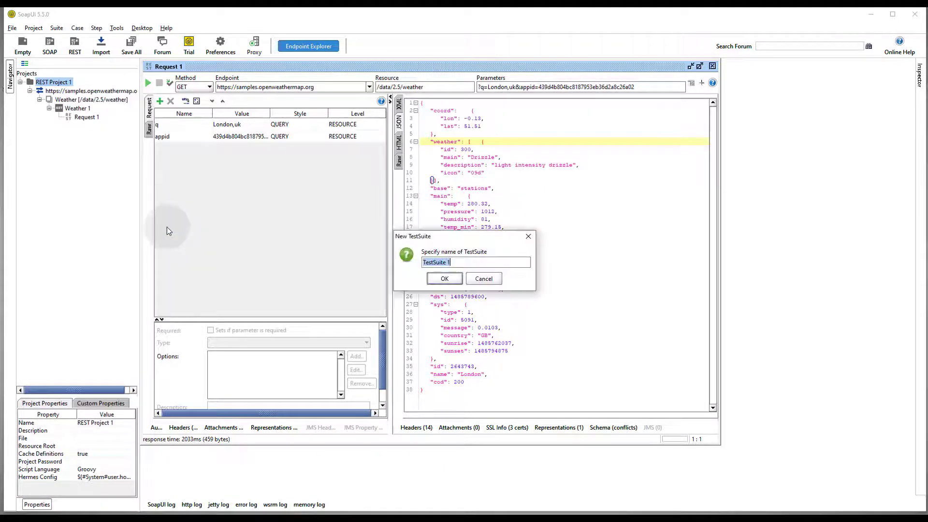
click(458, 281)
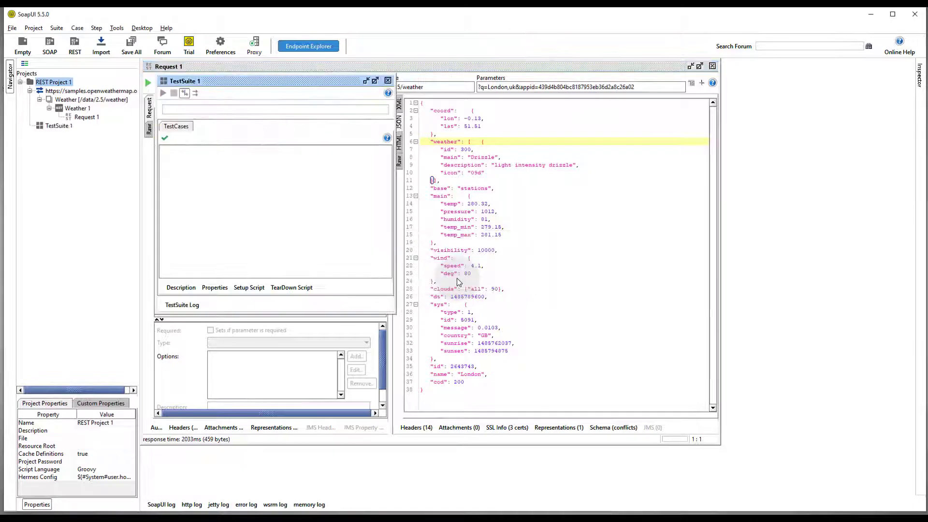
right_click(73, 132)
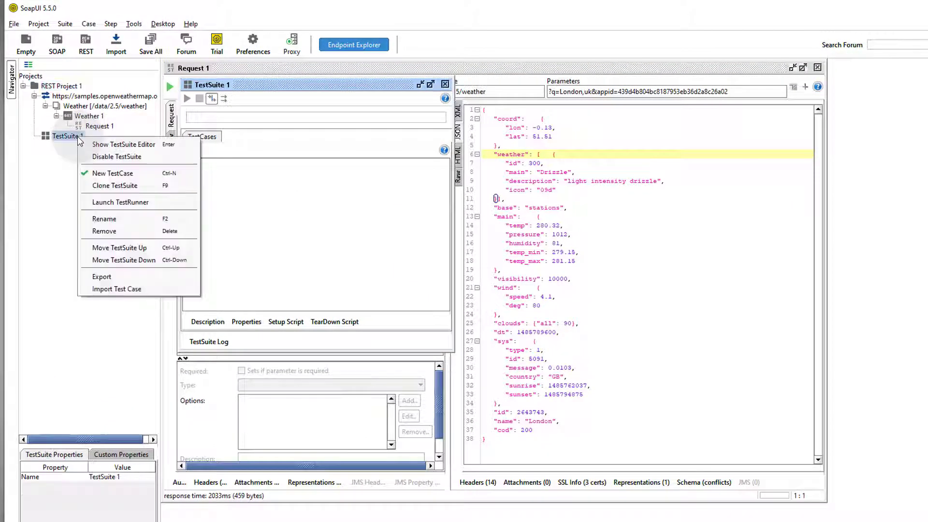
click(138, 175)
click(526, 313)
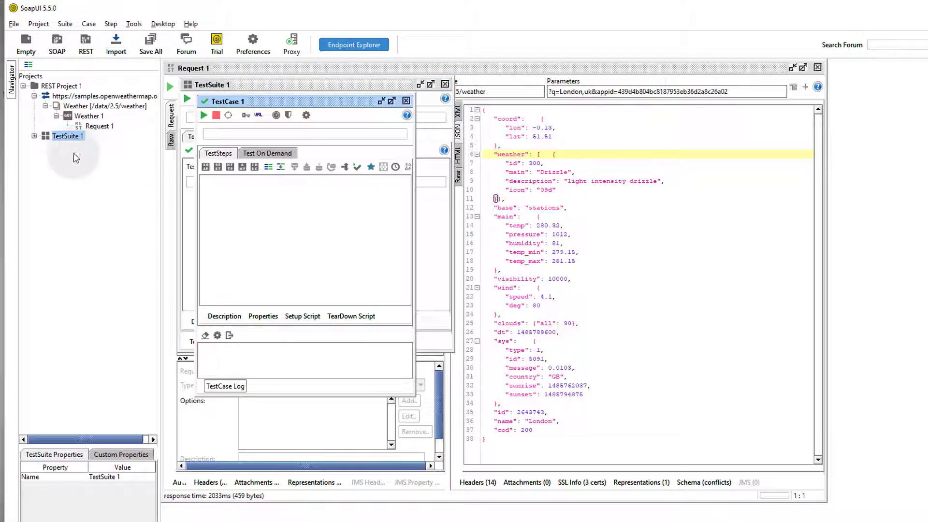
- Expand TestSuite 1 and TestCase 1 in the tree and select TestCase 1's Test Steps
click(34, 135)
click(45, 146)
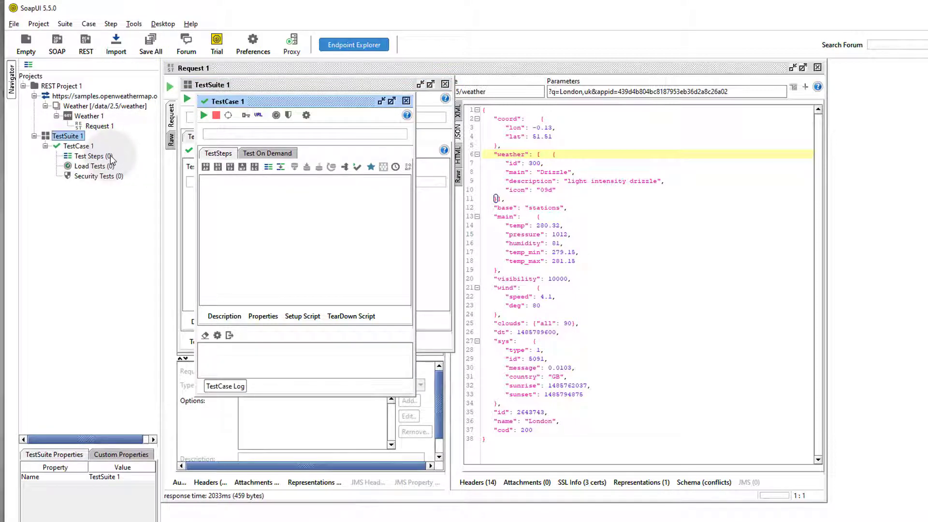
click(82, 146)
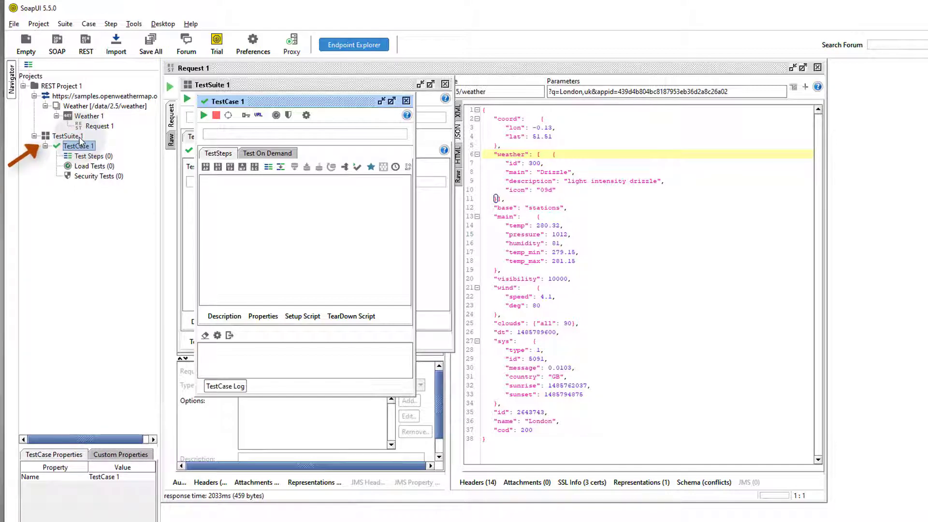
click(80, 137)
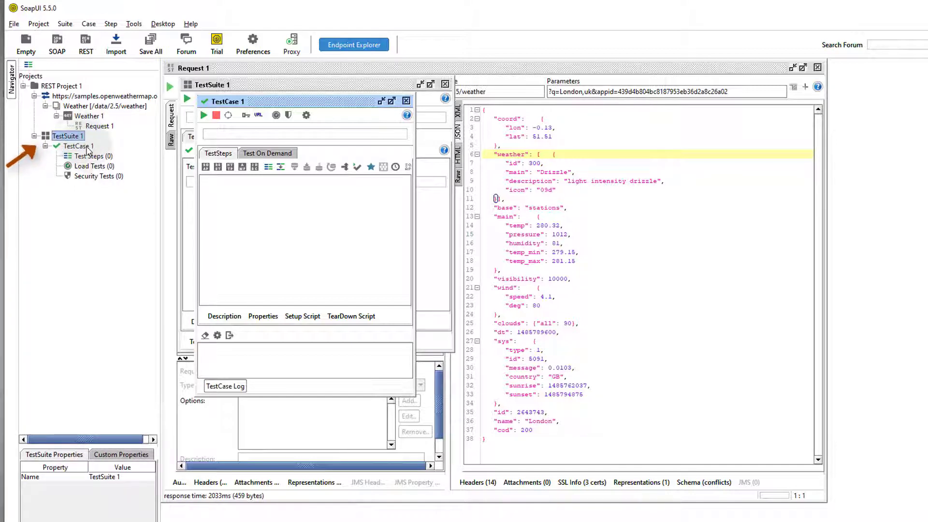
click(86, 147)
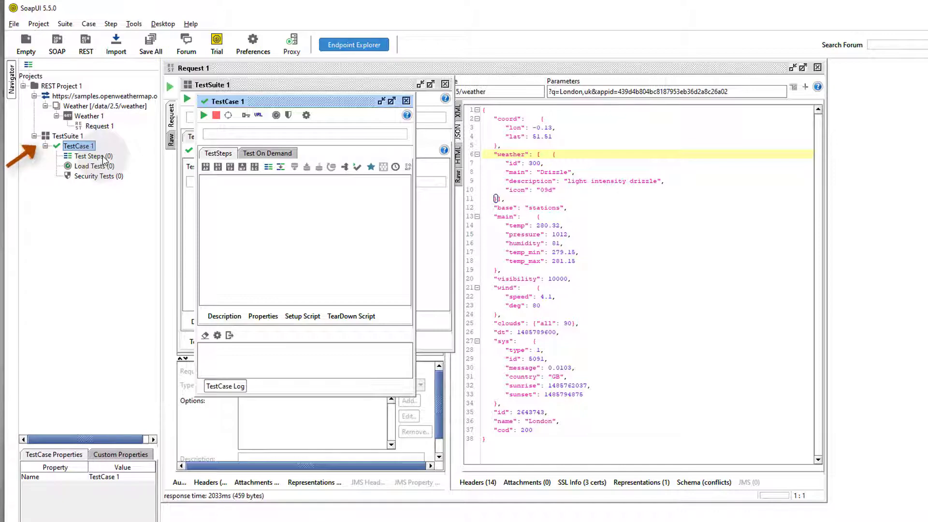
click(103, 157)
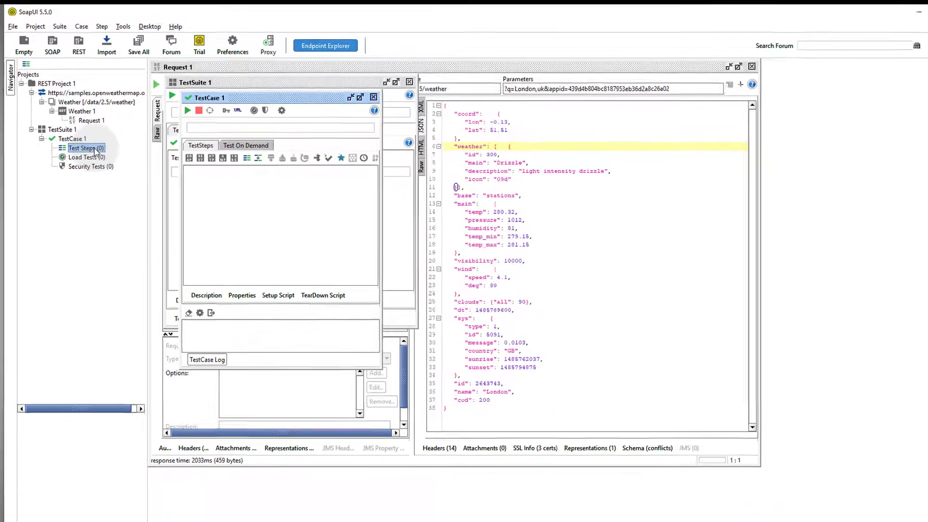
- Add a test step named REST Request that invokes the Weather 1 -> Request 1 method
right_click(104, 158)
mouse_move(152, 165)
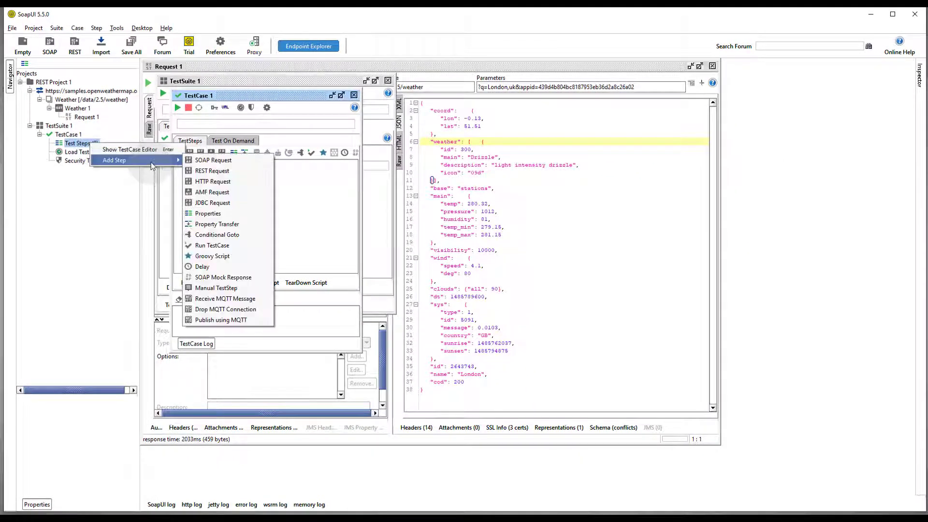
click(245, 172)
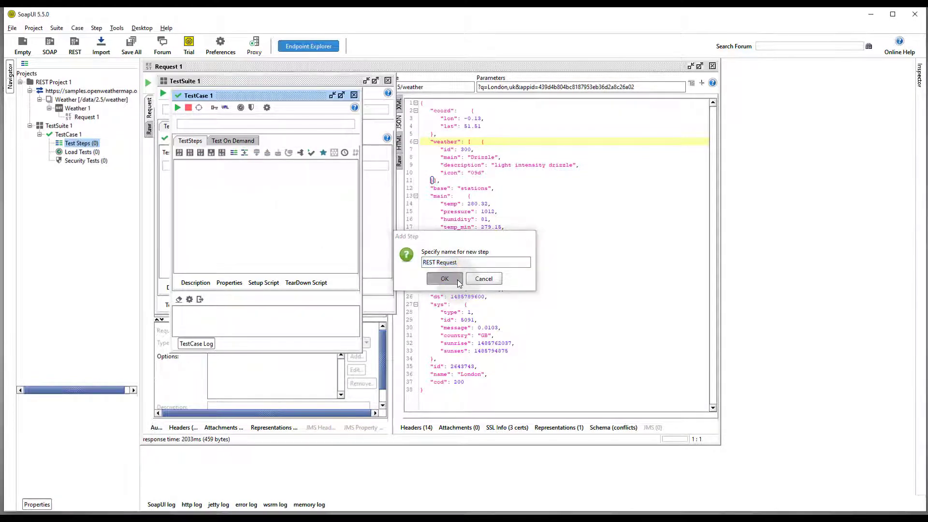
click(443, 279)
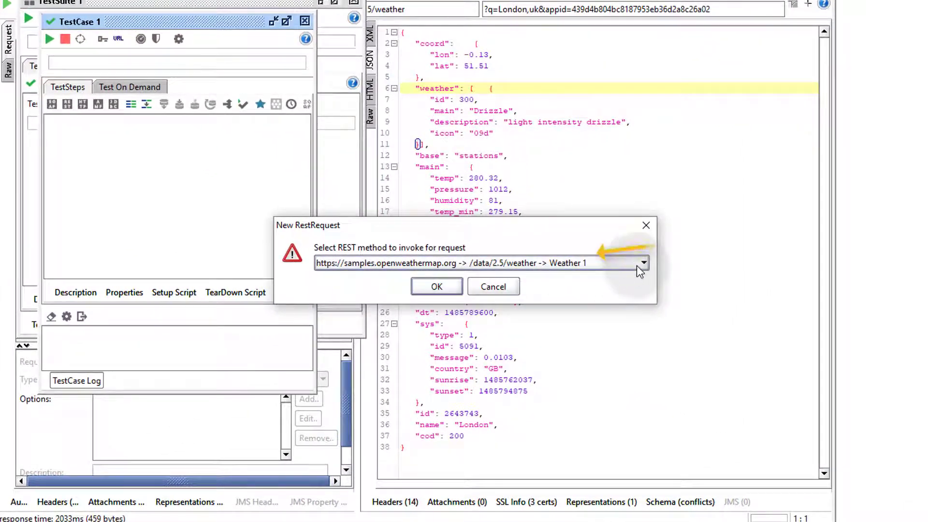
click(638, 265)
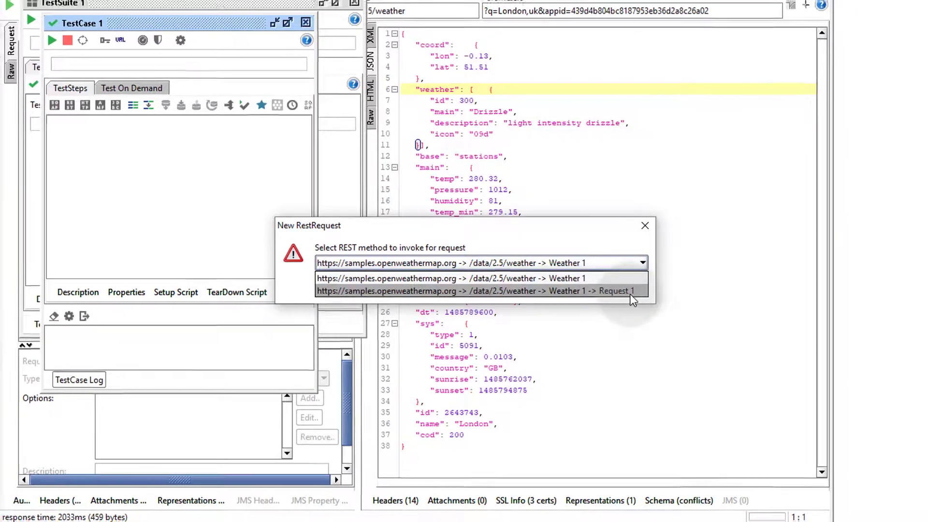
click(629, 291)
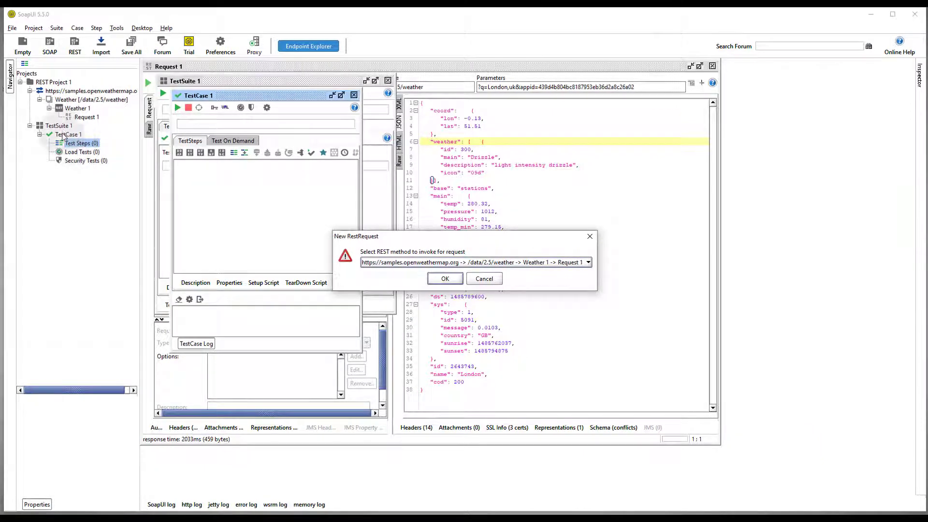
click(457, 280)
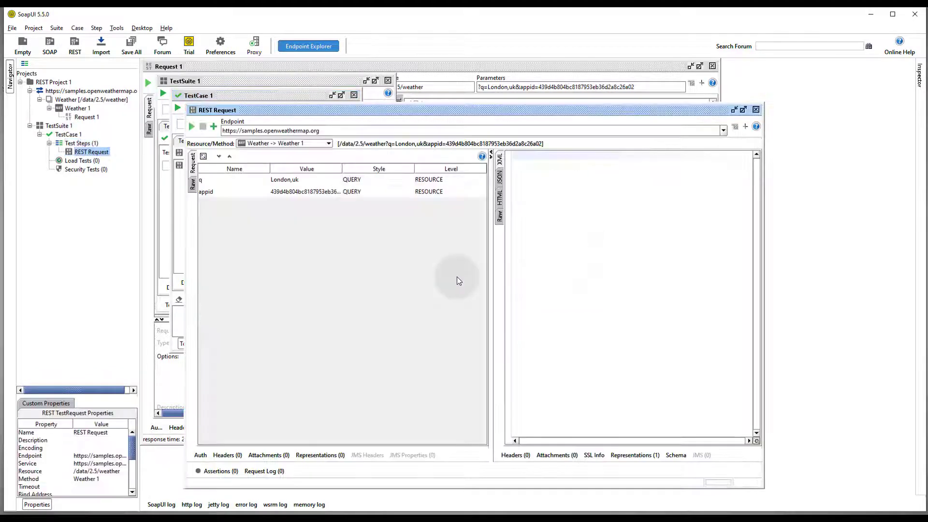
- Run the REST Request step and view London's weather response as JSON
click(192, 126)
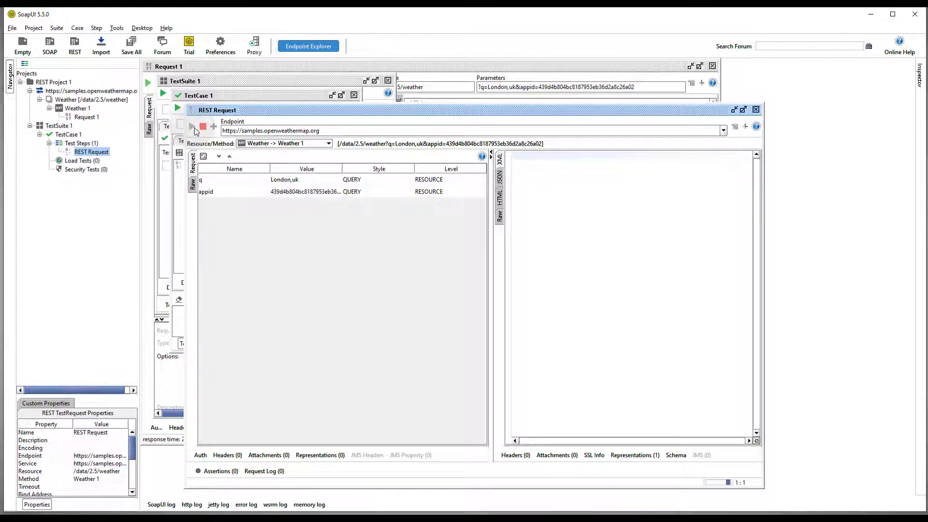
click(470, 169)
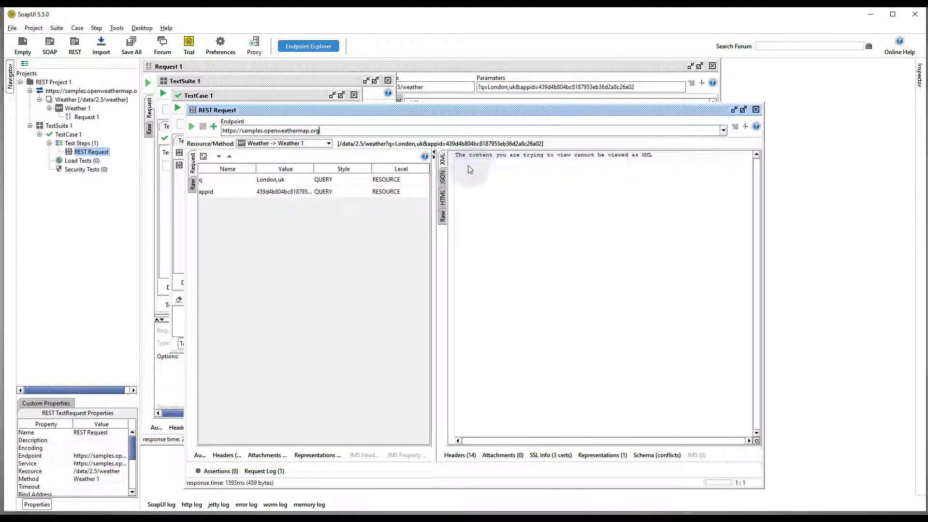
click(443, 176)
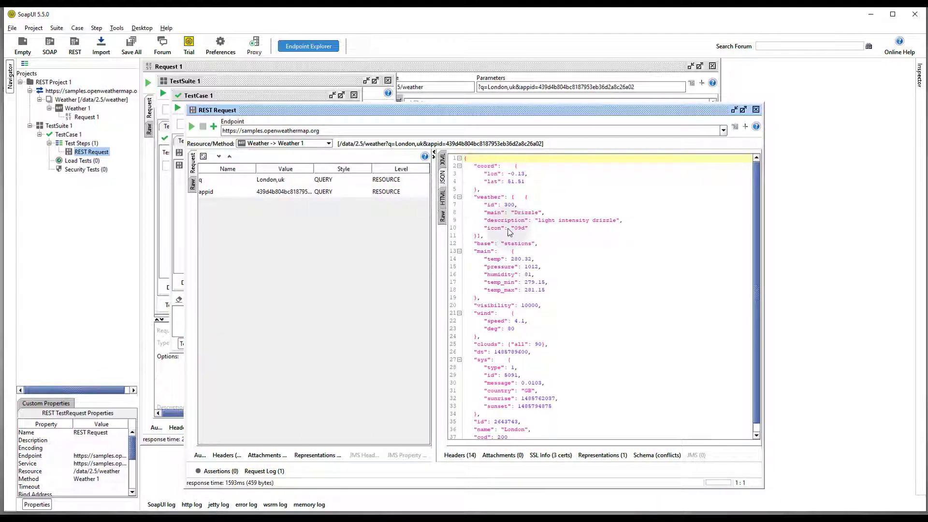
drag(471, 113, 475, 77)
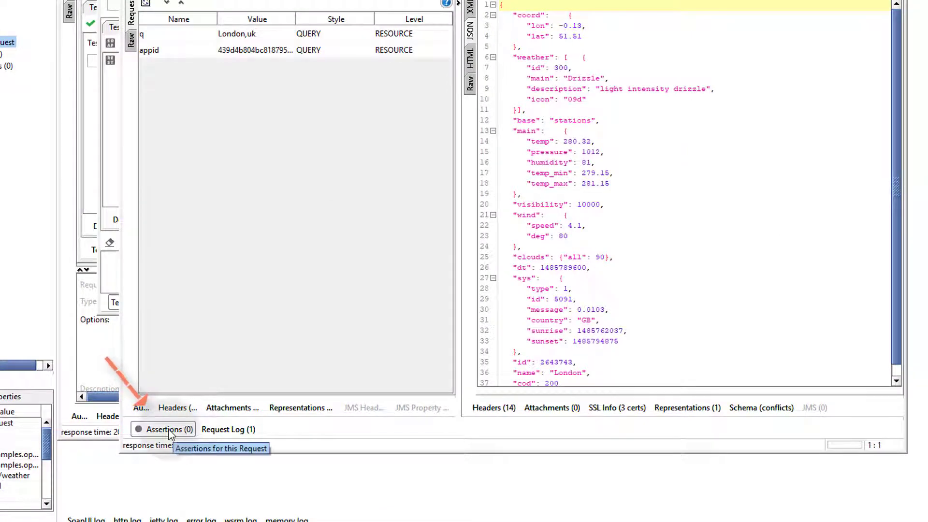
- Open the Assertions panel, mark the "name": "London" line, and start adding an assertion
click(167, 430)
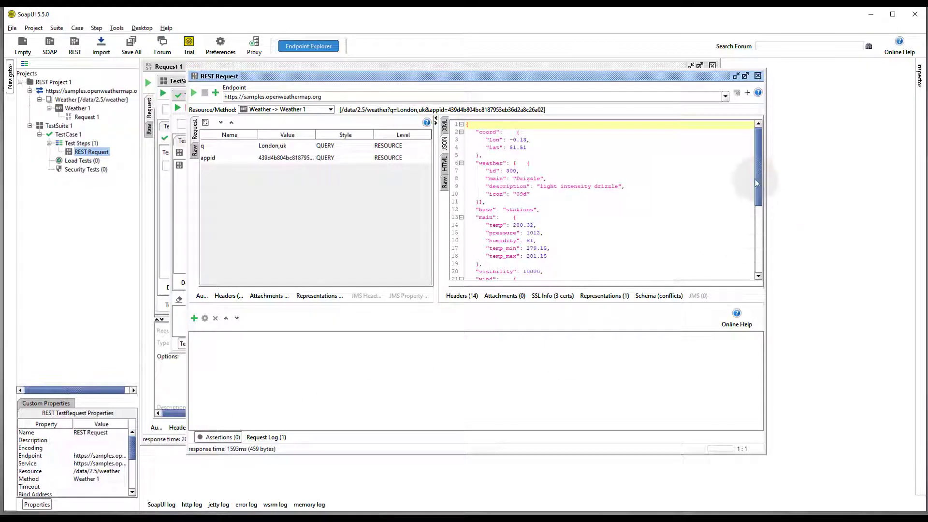
drag(759, 168, 761, 251)
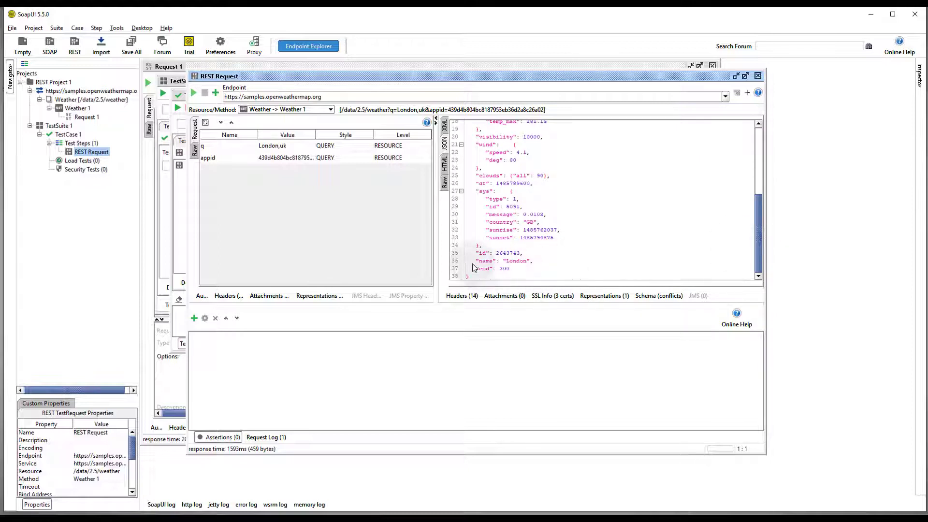
drag(475, 263, 535, 263)
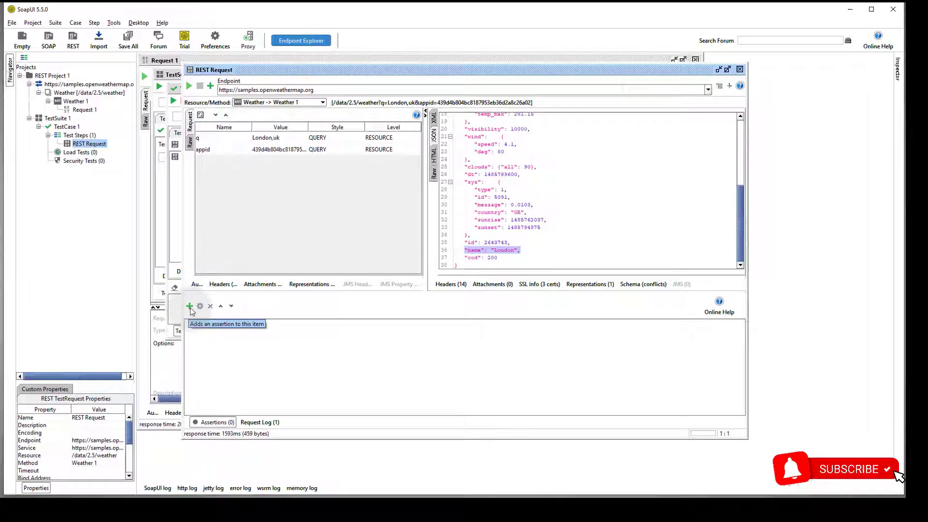
click(190, 306)
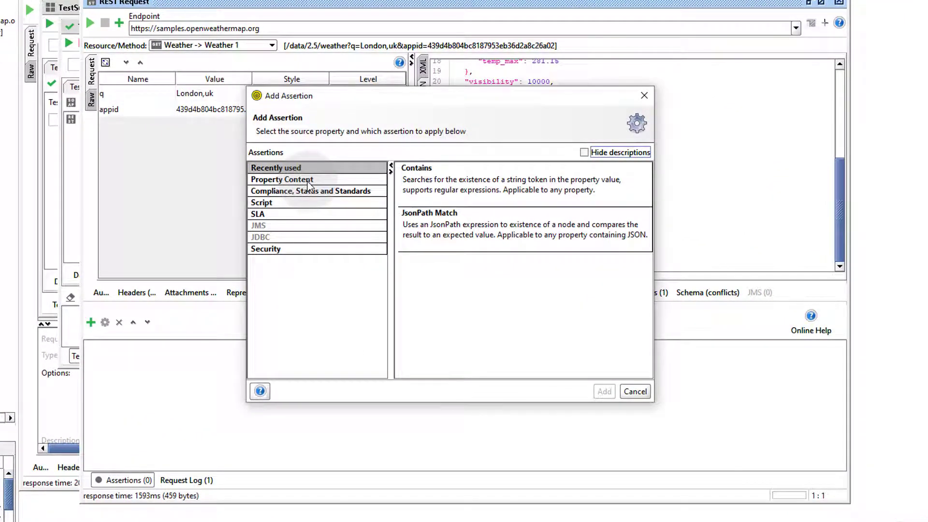
- Add a JsonPath Match assertion from the Property Content category to the REST Request
click(308, 184)
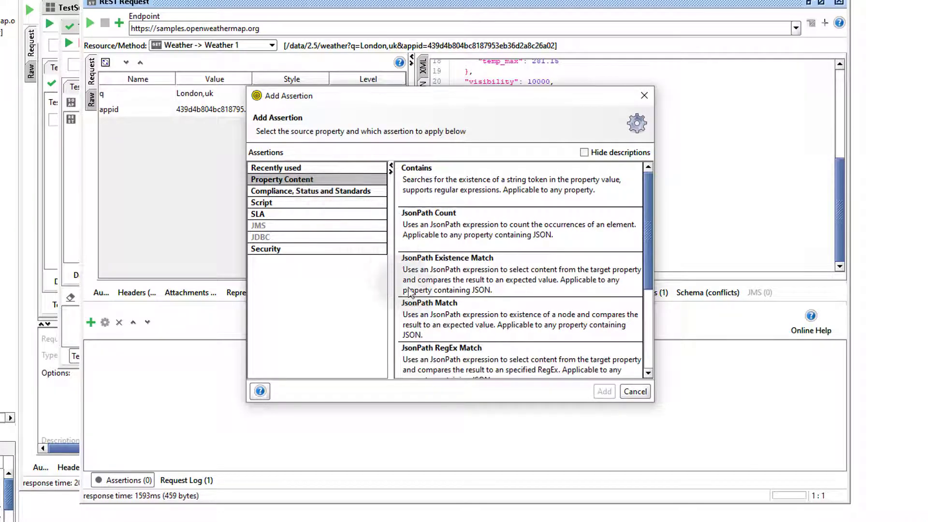
click(446, 309)
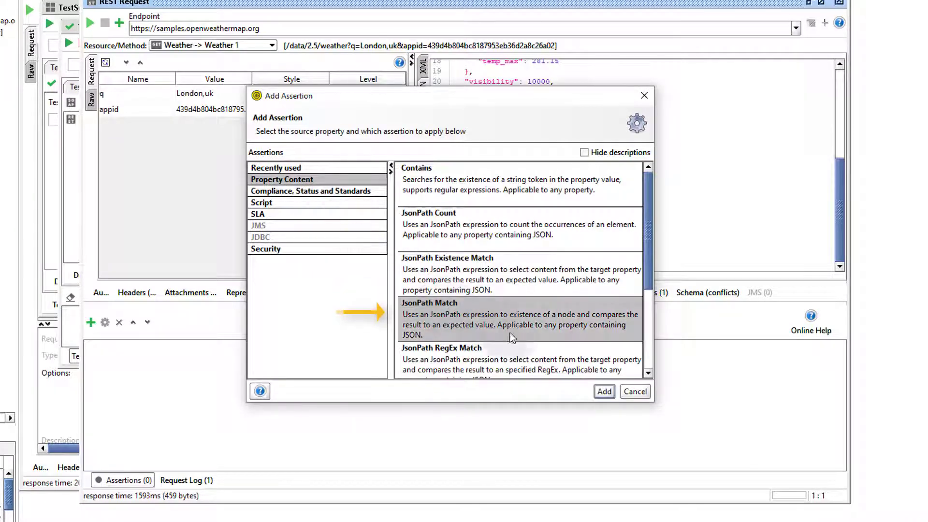
click(605, 390)
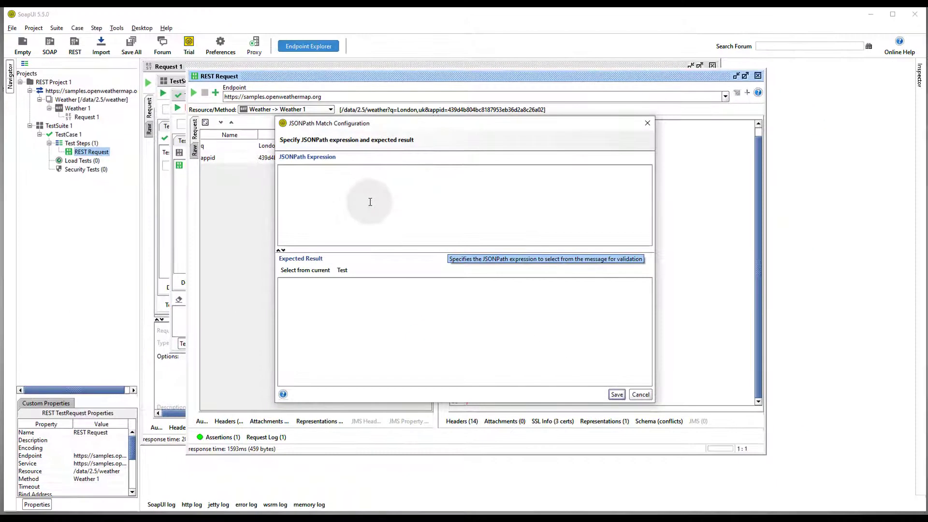
- Save the JsonPath Match assertion with expression $.name and expected result London
drag(579, 123, 382, 114)
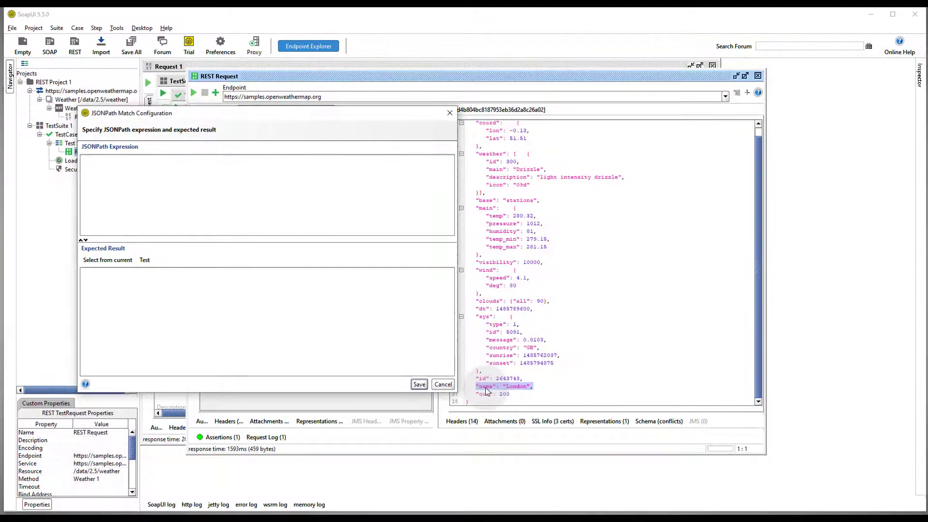
click(179, 169)
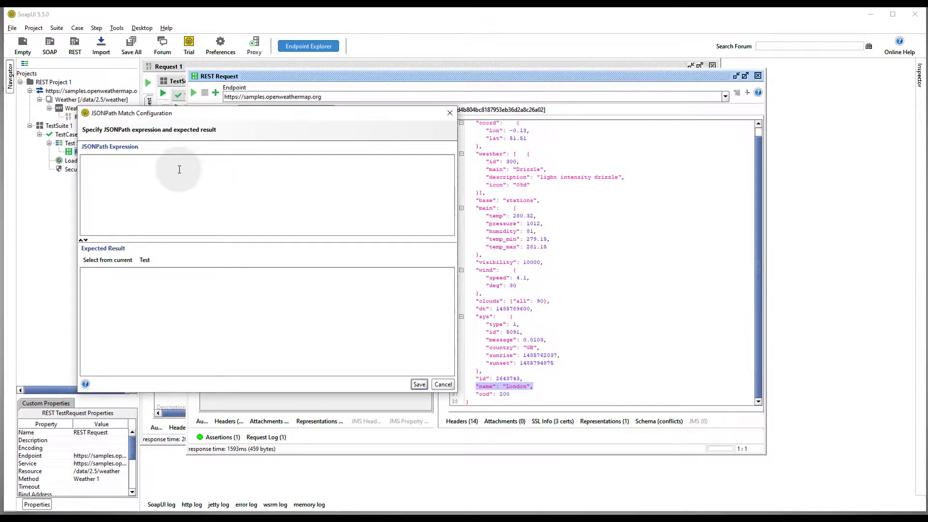
text($)
text(.name)
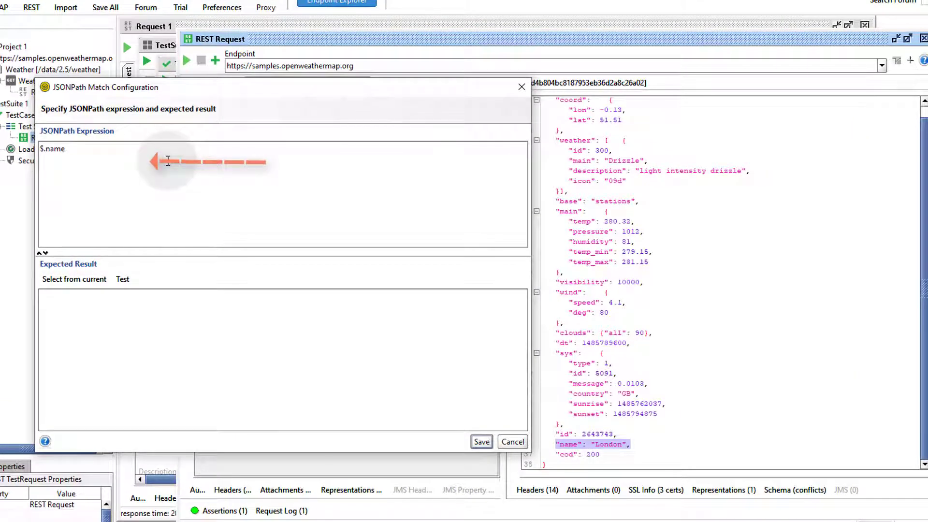
click(92, 285)
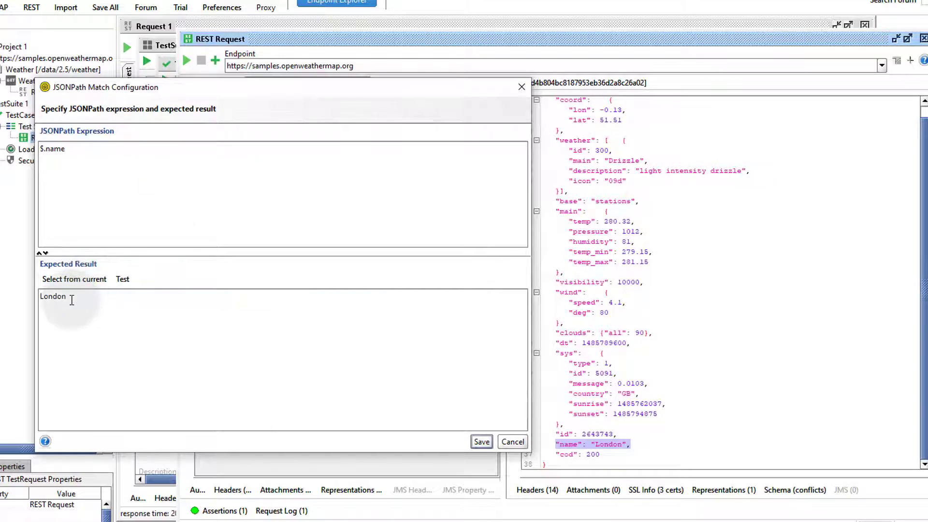
drag(68, 296, 36, 294)
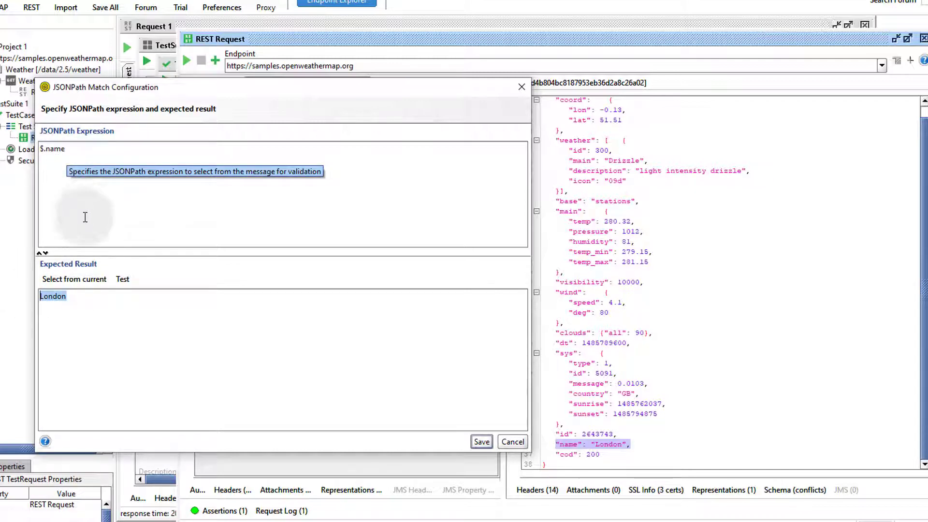
click(481, 441)
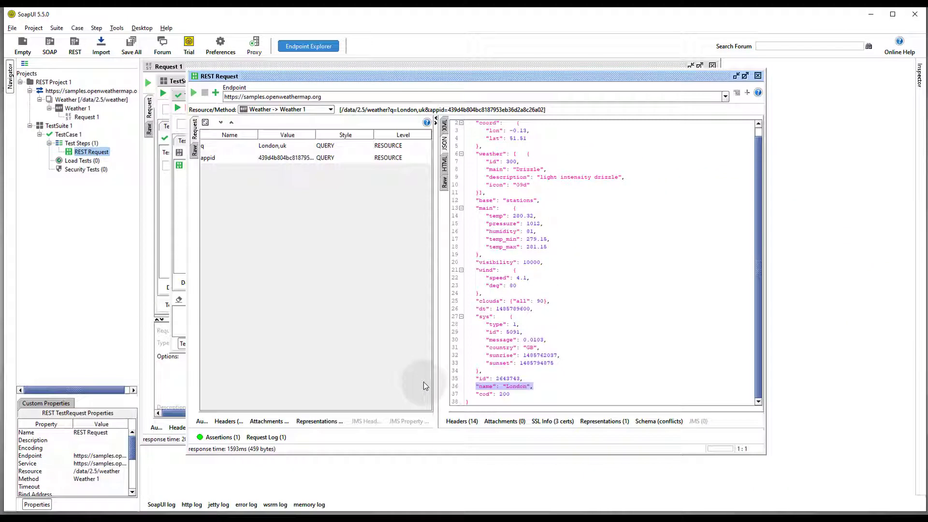
- Rerun the London weather request and confirm the JsonPath Match assertion shows VALID
click(194, 94)
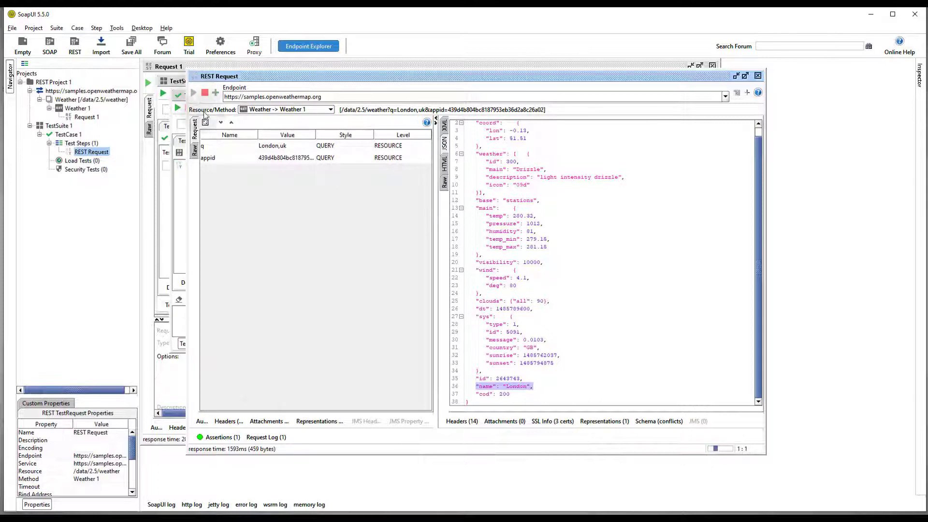
click(236, 438)
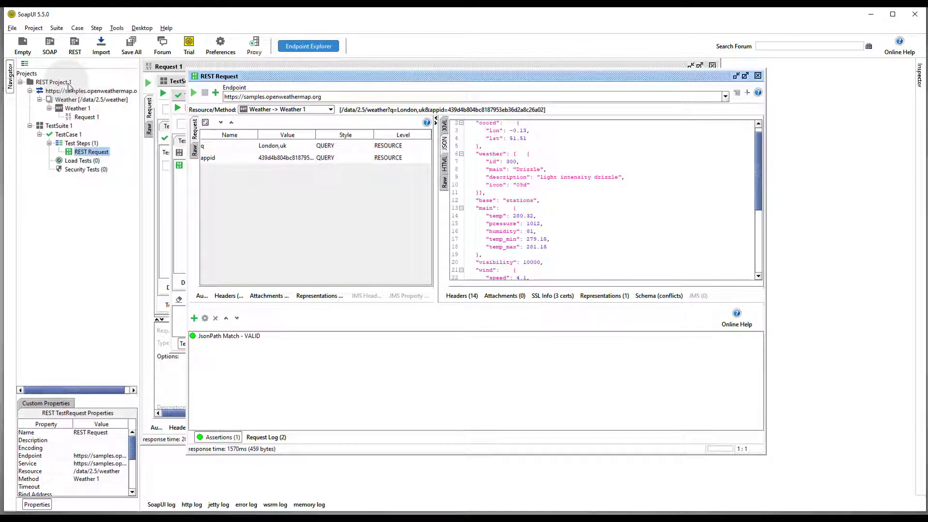
click(67, 83)
- Create REST MockService1 under REST Project 1 with the default name and open its editor
right_click(67, 82)
key(Escape)
double_click(68, 82)
right_click(69, 85)
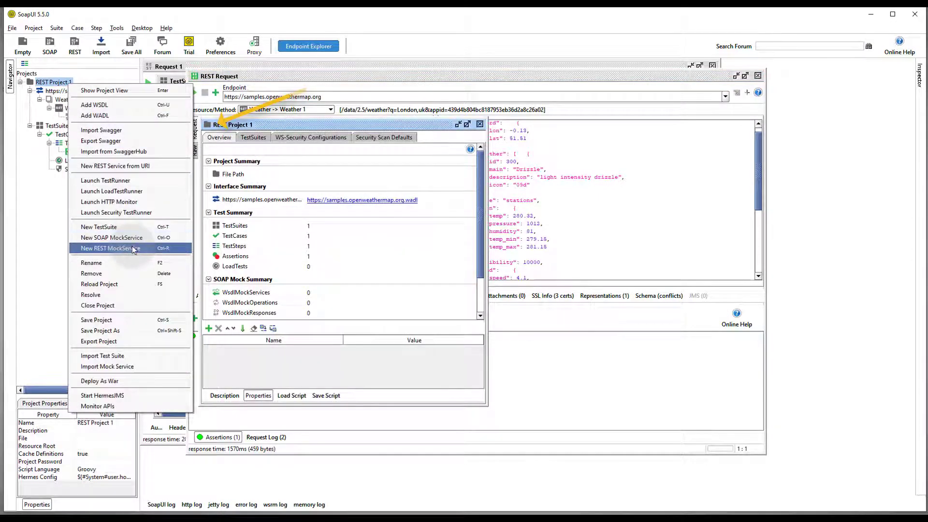
click(159, 249)
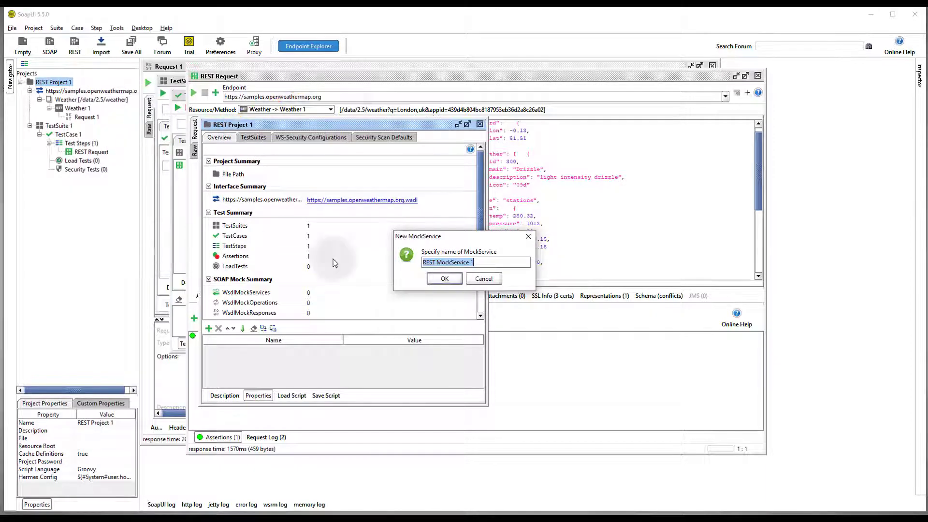
click(454, 279)
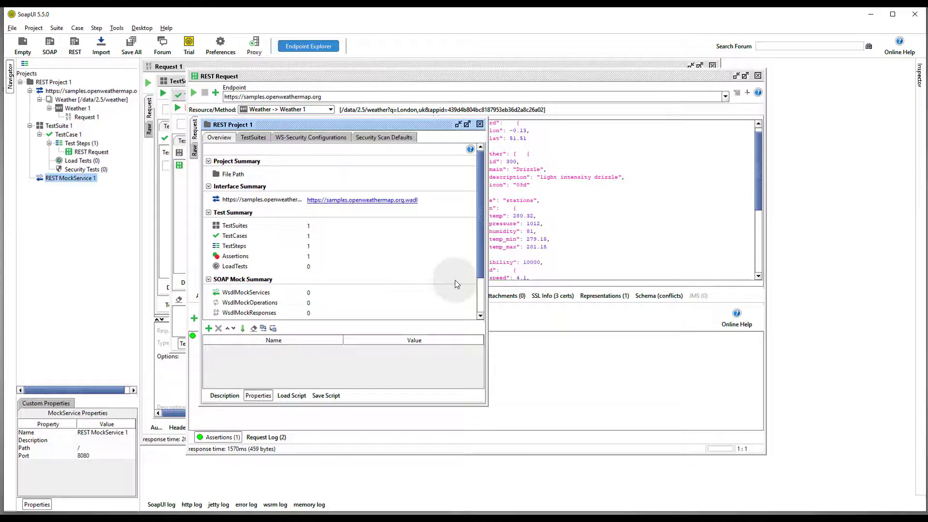
double_click(92, 182)
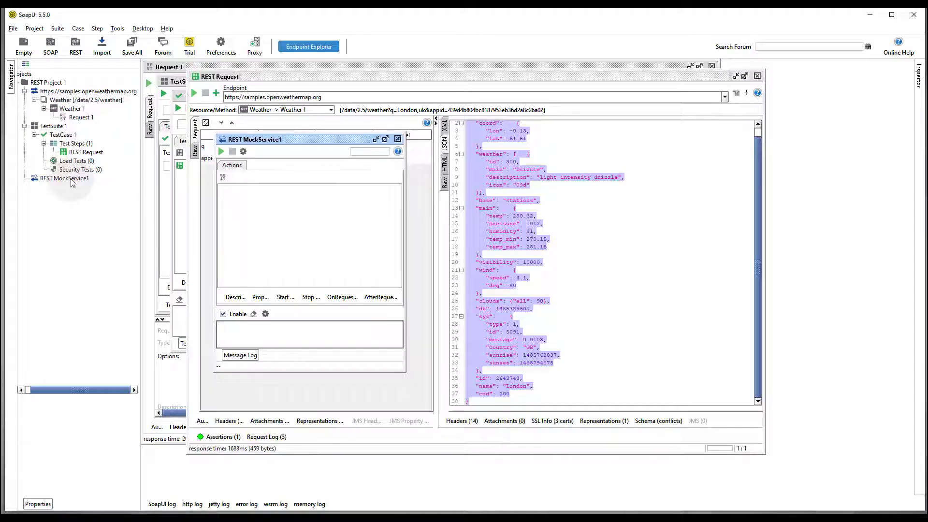
click(71, 179)
- Add a GET mock action with resource path /data/2.5/weather to REST MockService1 and open it
right_click(71, 180)
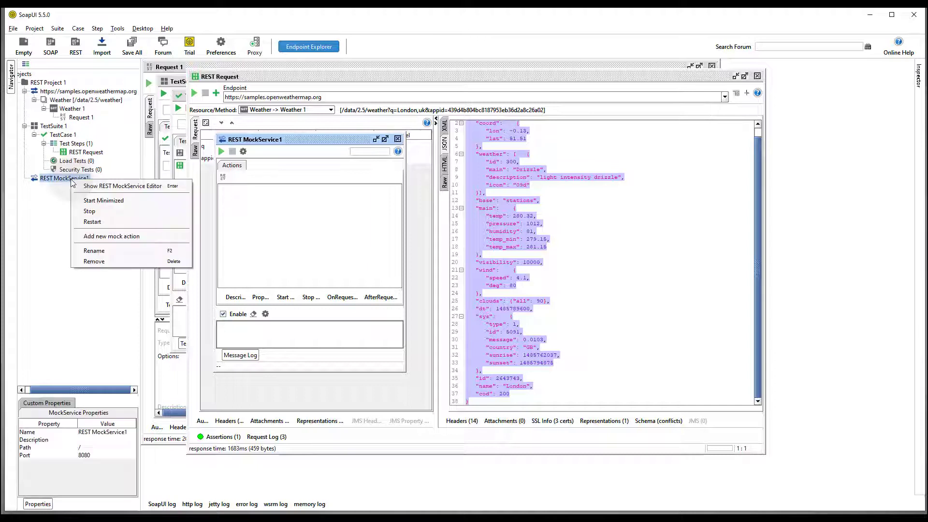
click(143, 237)
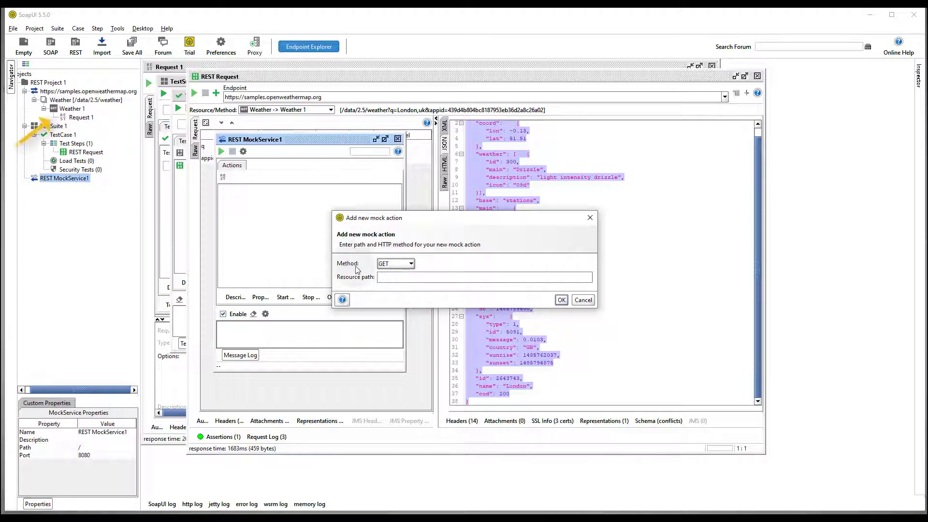
click(393, 279)
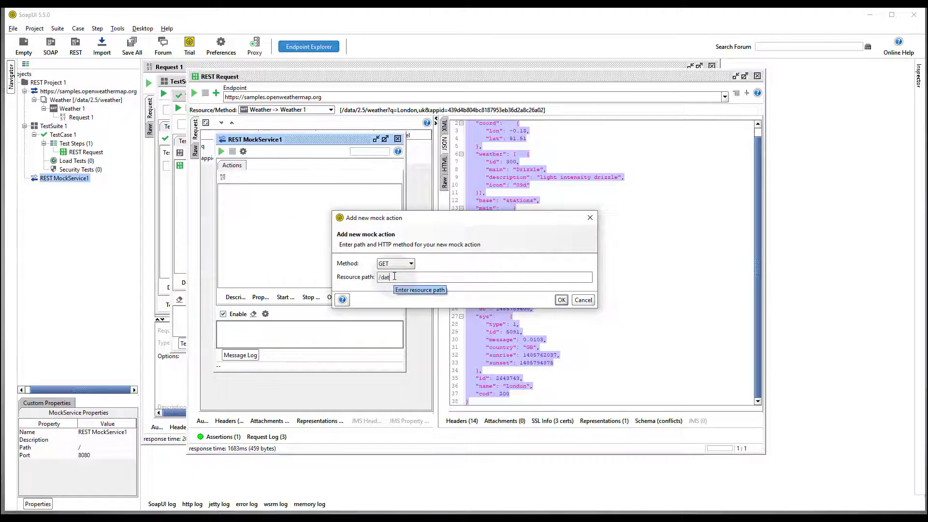
text(/data/2.5/weather)
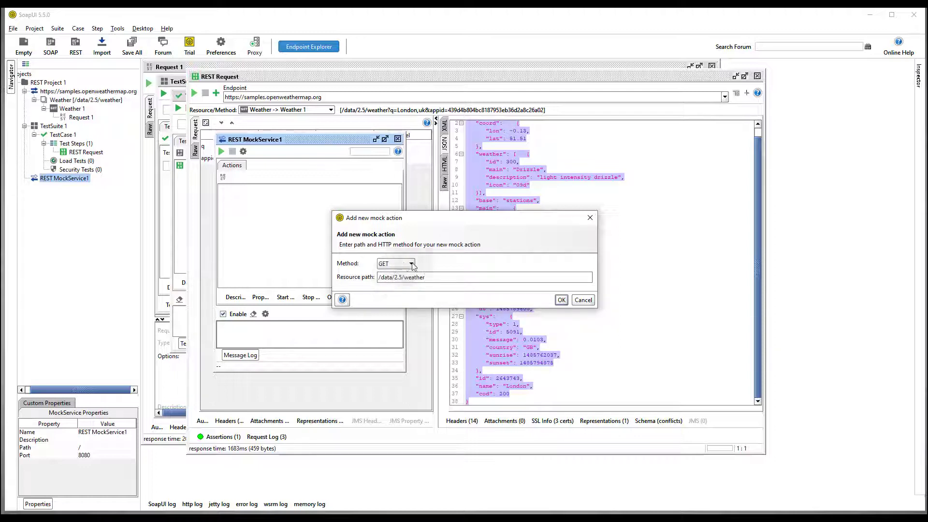
click(561, 300)
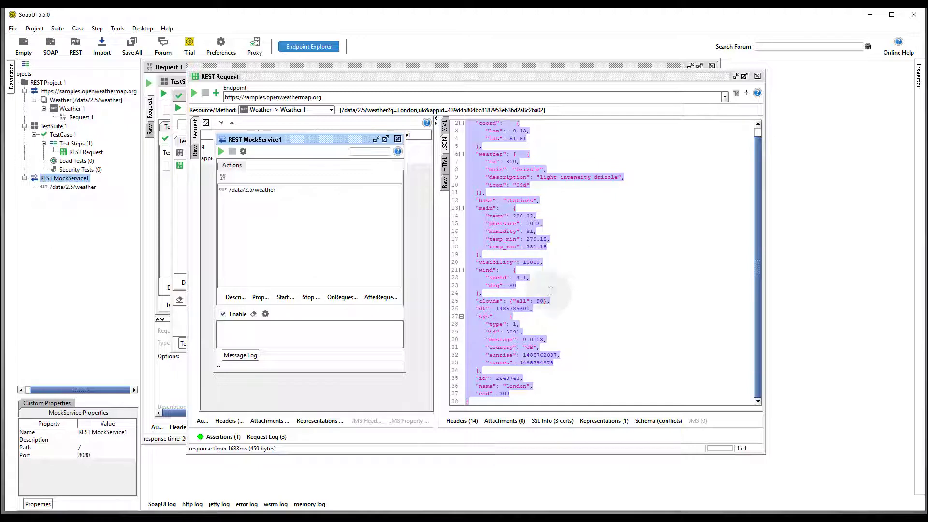
double_click(80, 187)
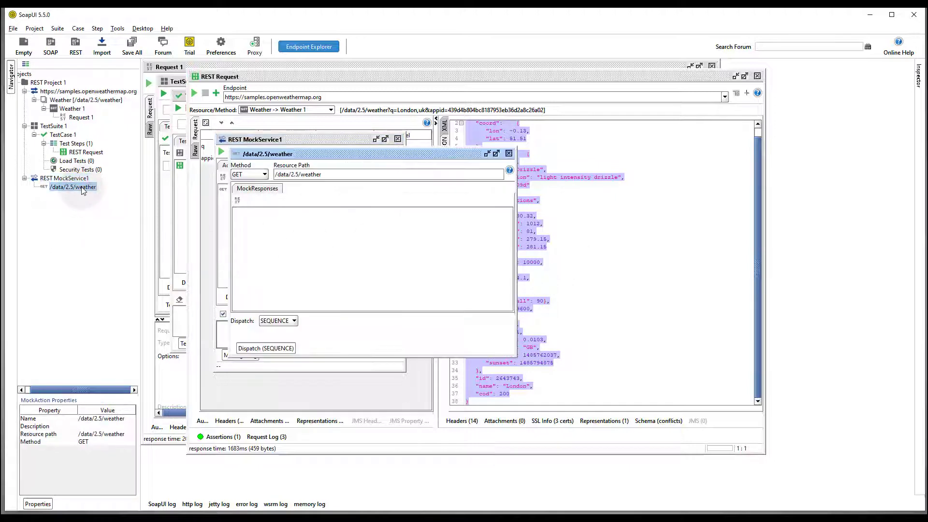
- Maximise the /data/2.5/weather mock action editor and enlarge its dispatch area to show dispatch styles
drag(282, 154, 261, 93)
click(477, 94)
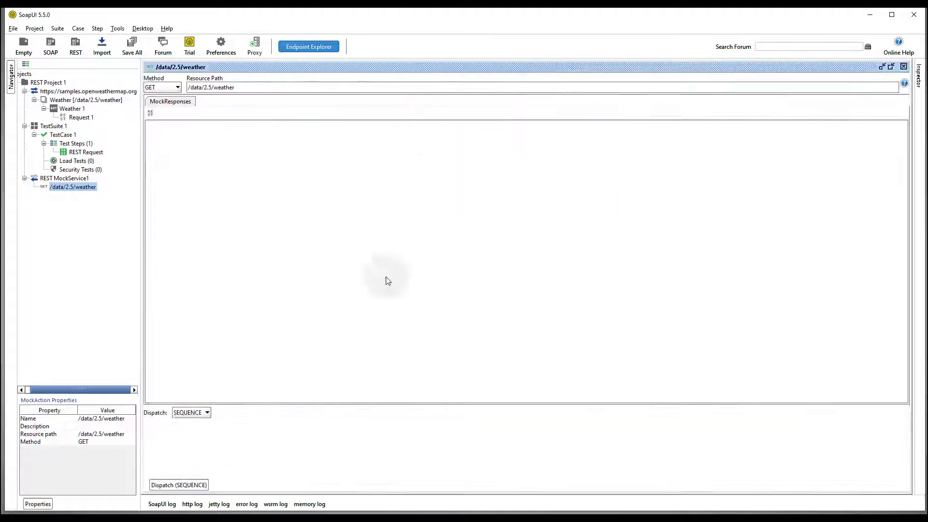
drag(341, 407, 346, 221)
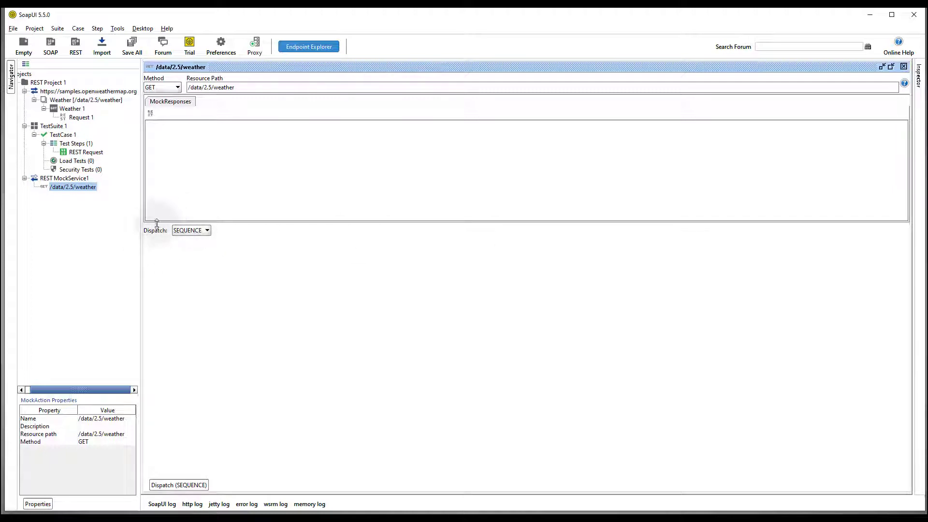
click(205, 230)
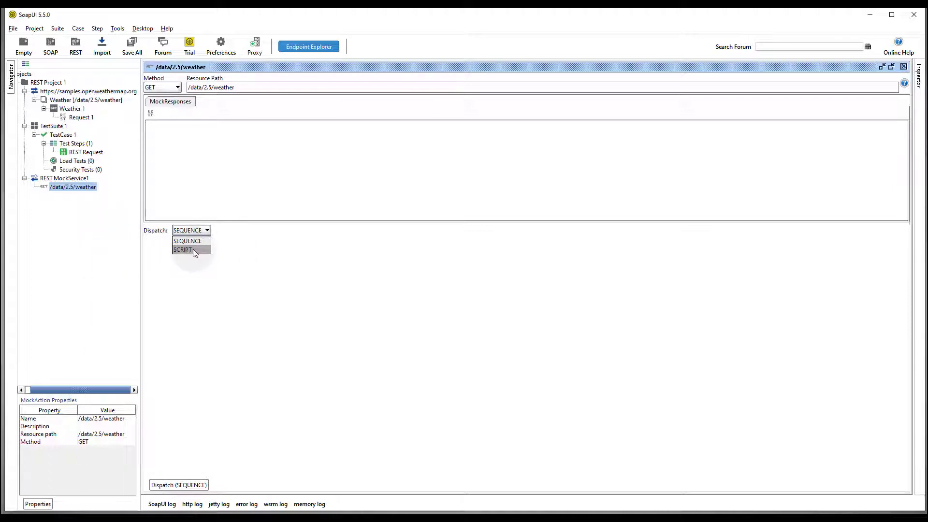
- Set dispatch to SCRIPT and replace the example Groovy code with the pasted queryString dispatch script
click(192, 248)
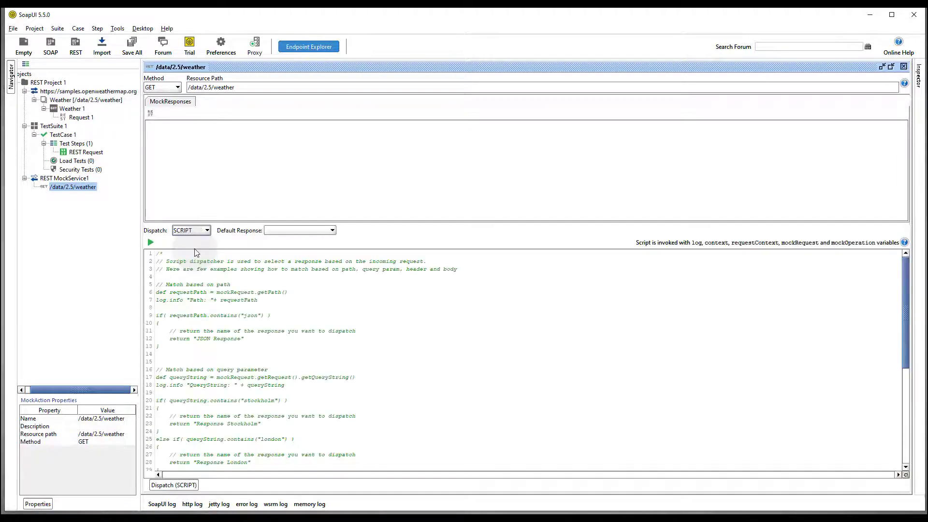
scroll(193, 269, down, 1)
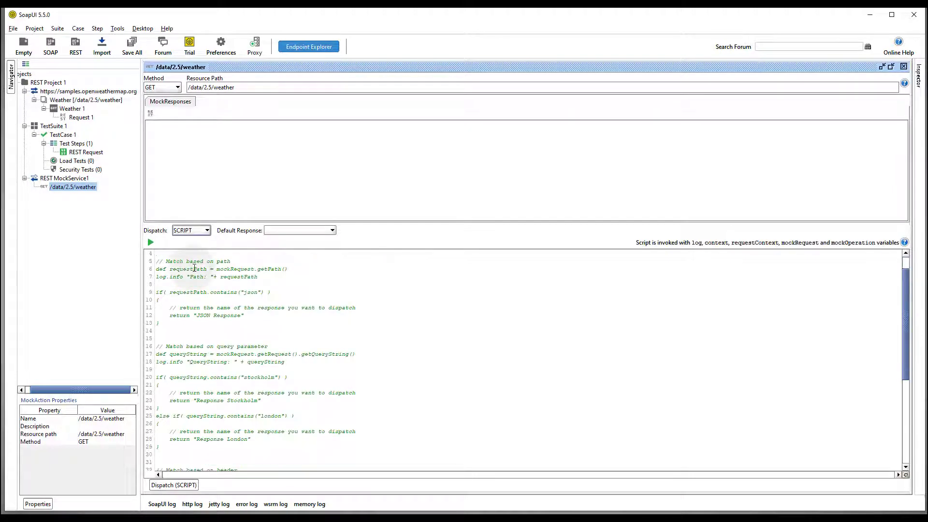
scroll(191, 267, up, 1)
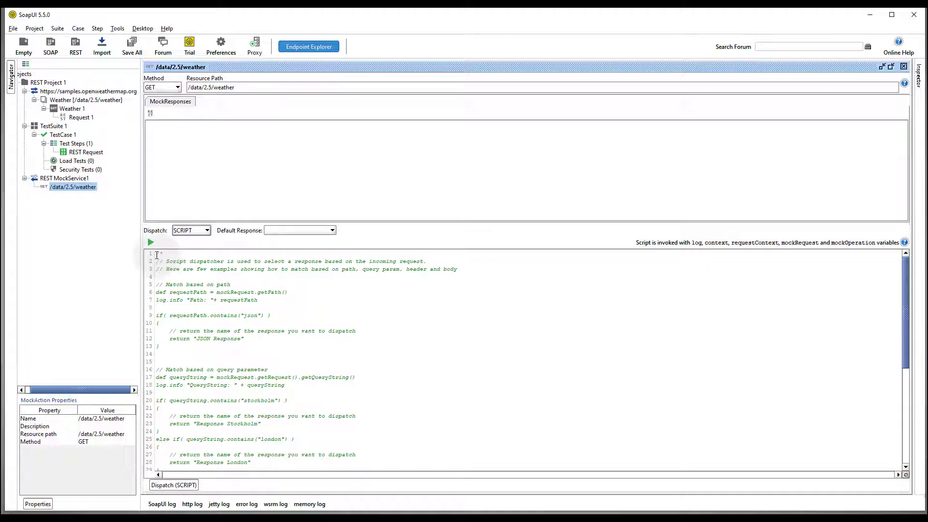
drag(159, 256, 254, 291)
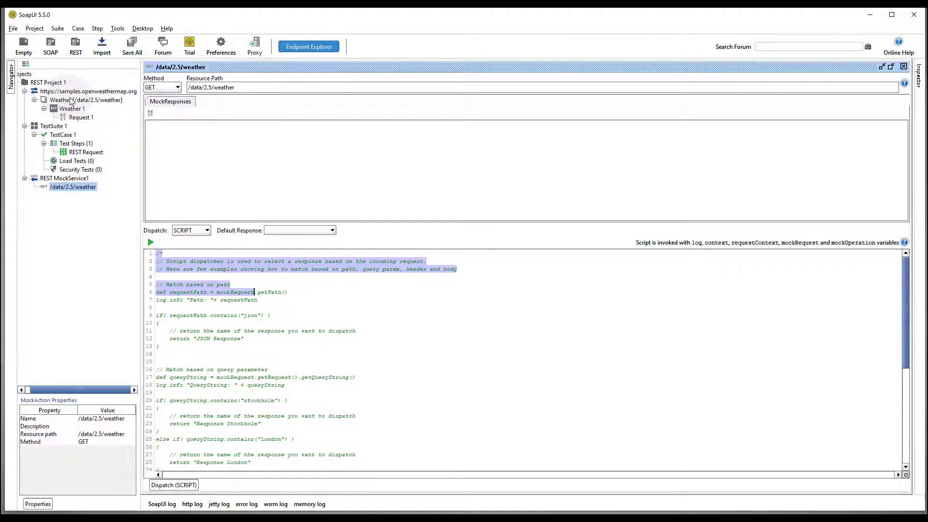
scroll(230, 345, down, 1)
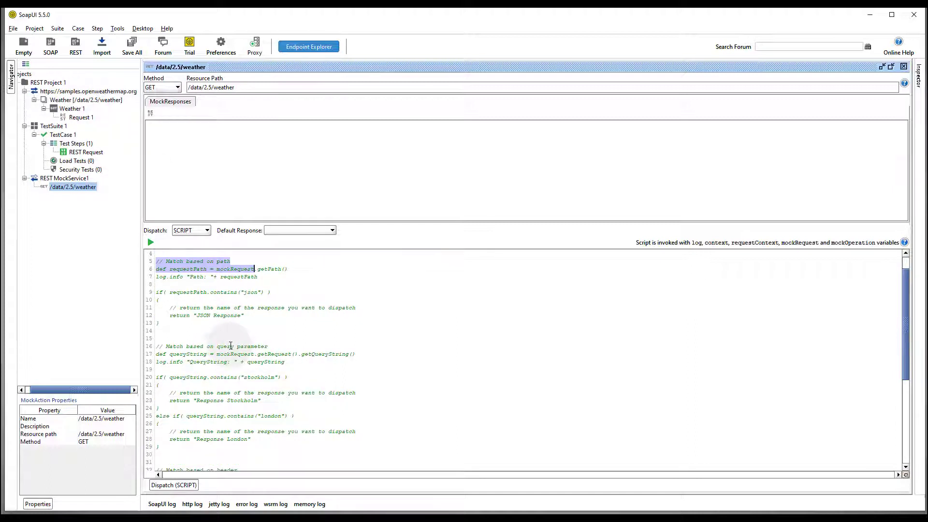
scroll(200, 347, down, 2)
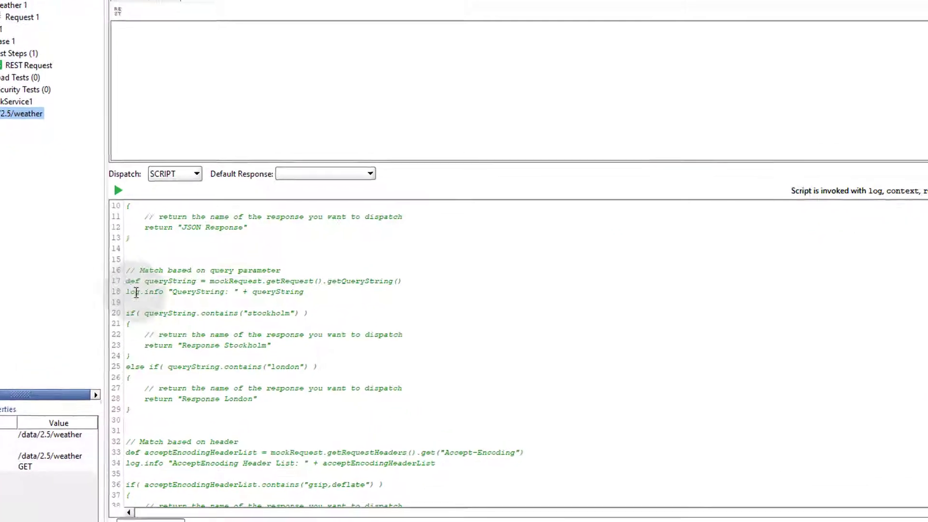
drag(126, 281, 289, 410)
key(ctrl+c)
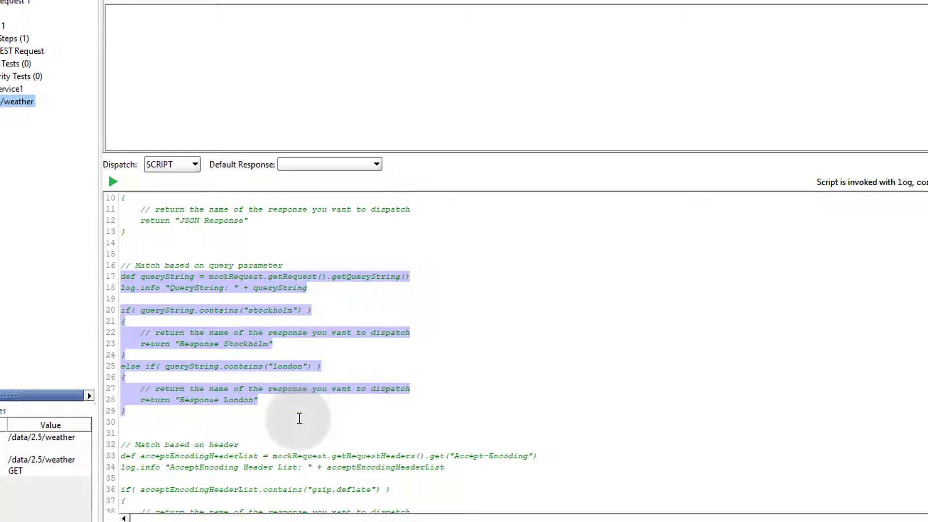
key(ctrl+shift+End)
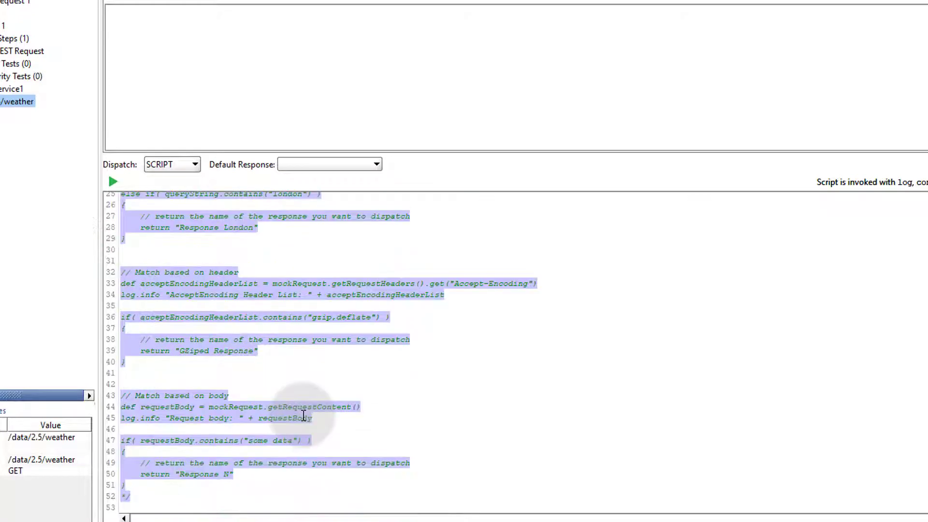
key(Delete)
key(ctrl+v)
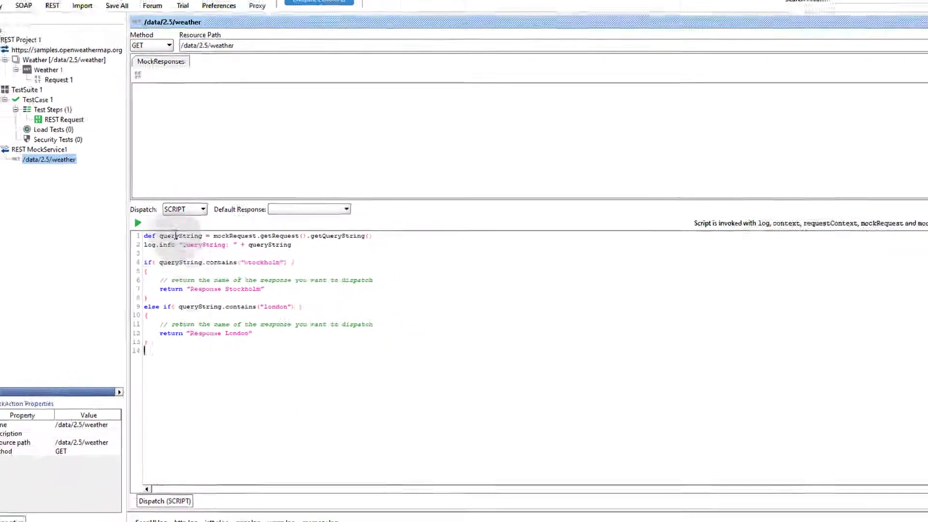
- Capitalise 'Stockholm' and 'London' in the script so it returns Response Stockholm or Response London
drag(143, 236, 373, 250)
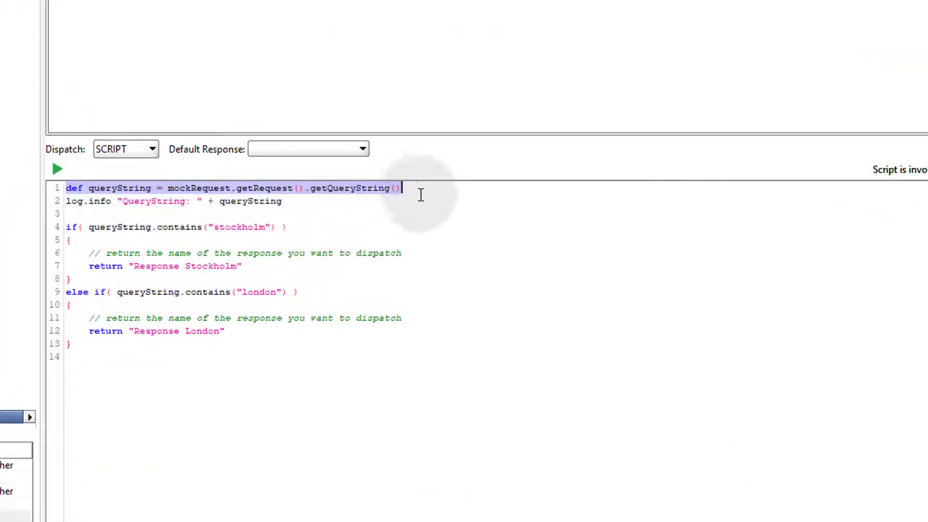
drag(421, 195, 420, 202)
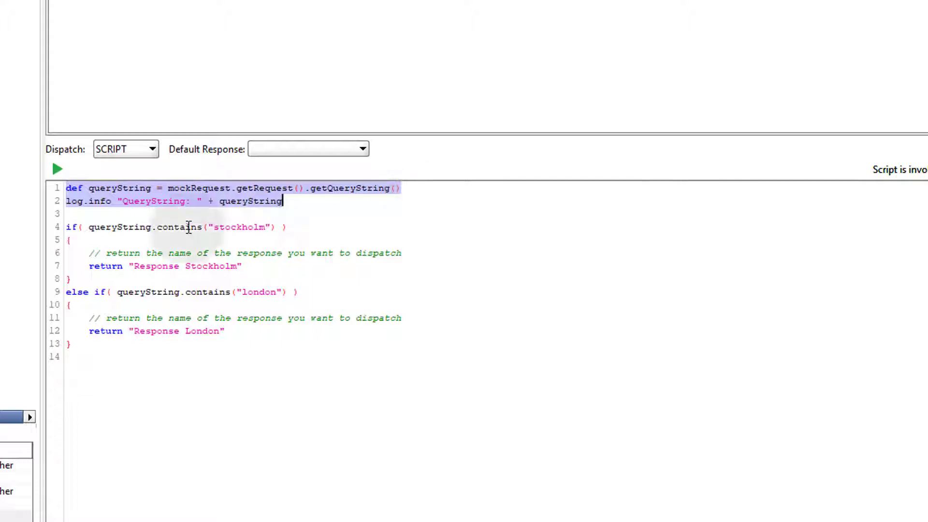
double_click(128, 227)
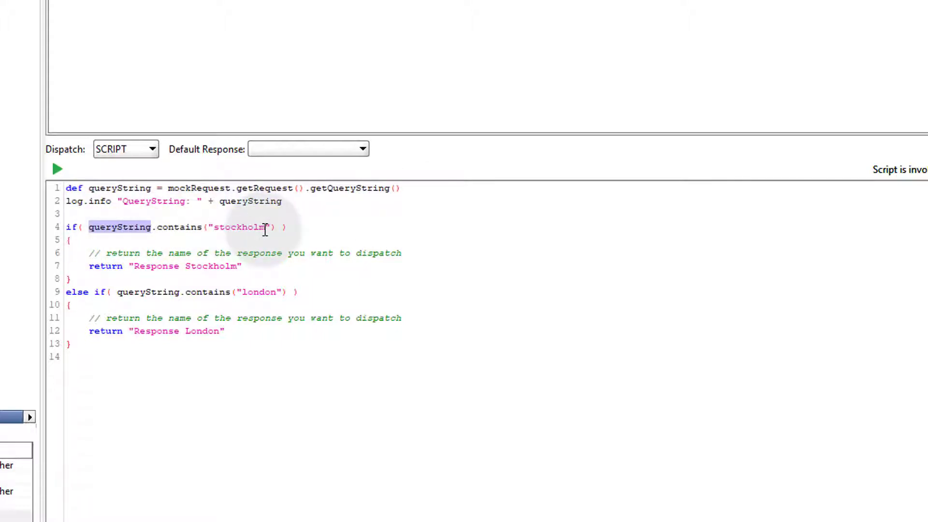
click(214, 228)
key(Delete)
text(S)
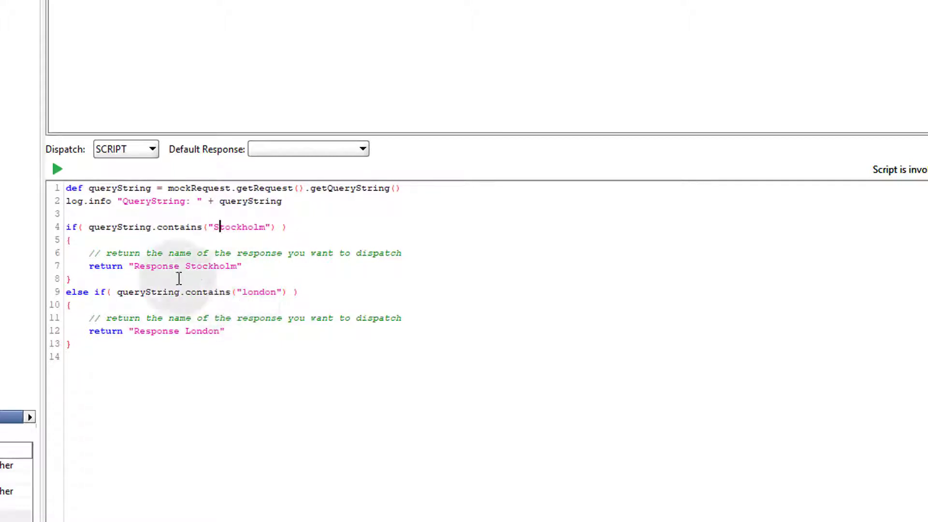
drag(133, 266, 239, 266)
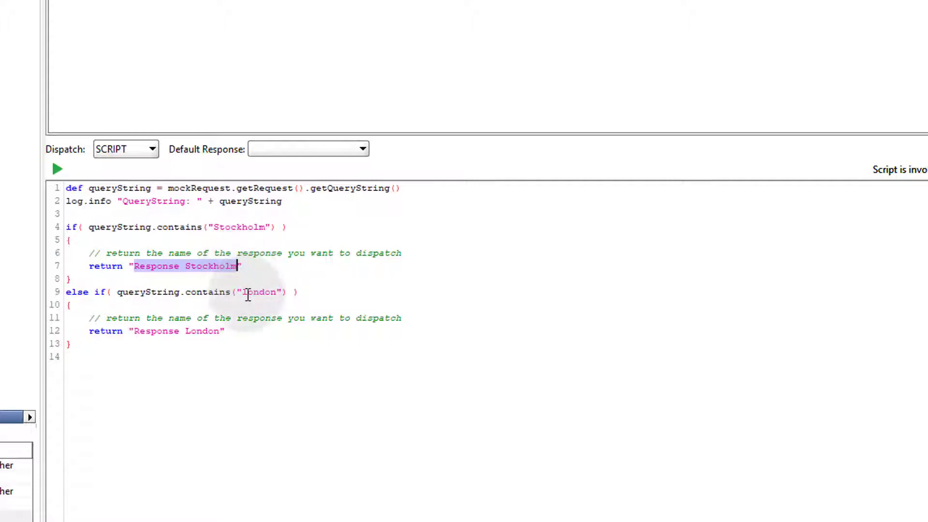
key(Down)
key(Down)
key(Delete)
text(L)
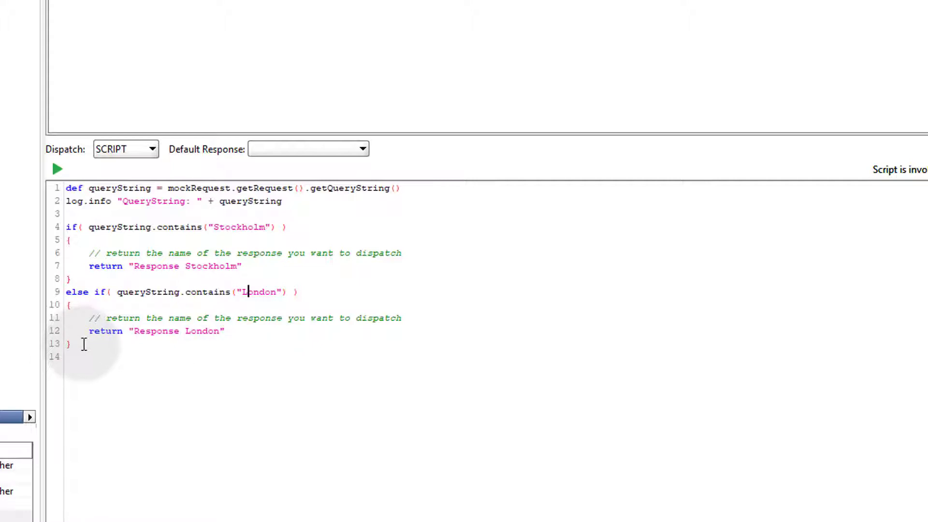
drag(84, 347, 54, 177)
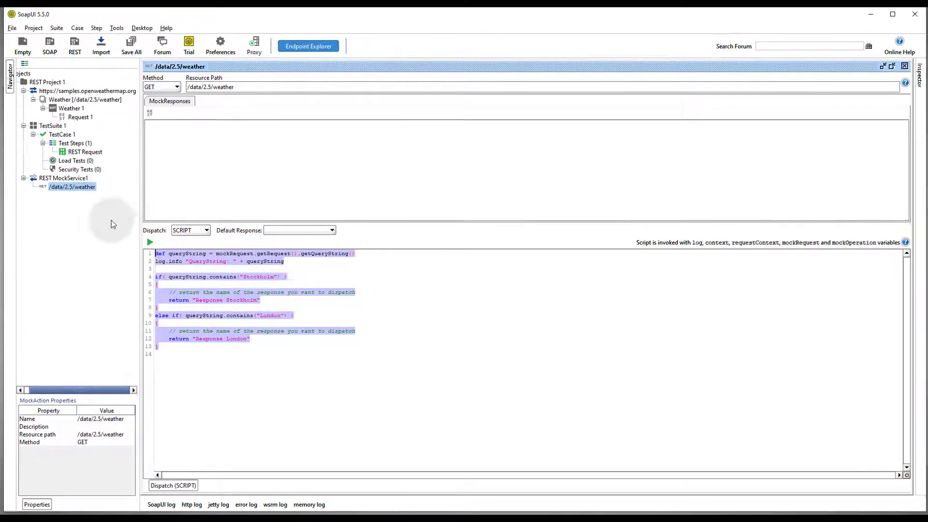
- Add a mock response named Response Stockholm to the /data/2.5/weather action
right_click(86, 191)
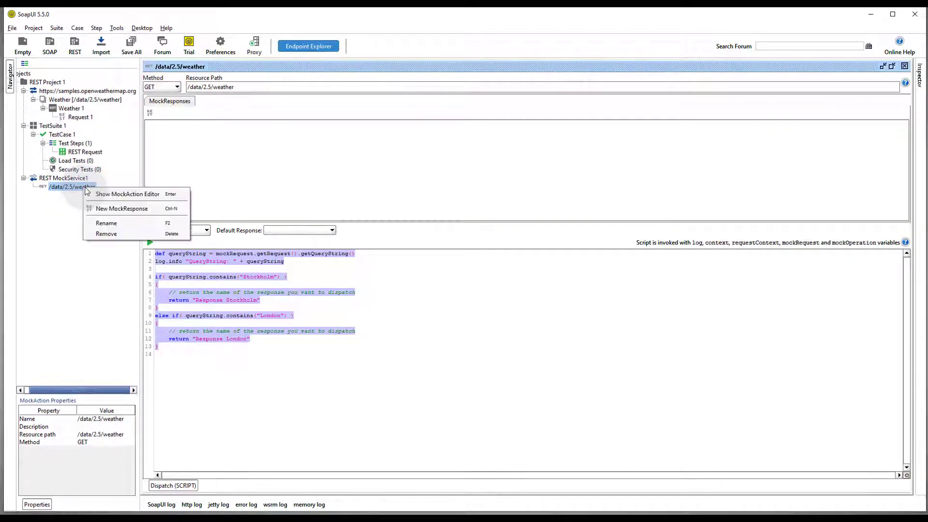
click(114, 210)
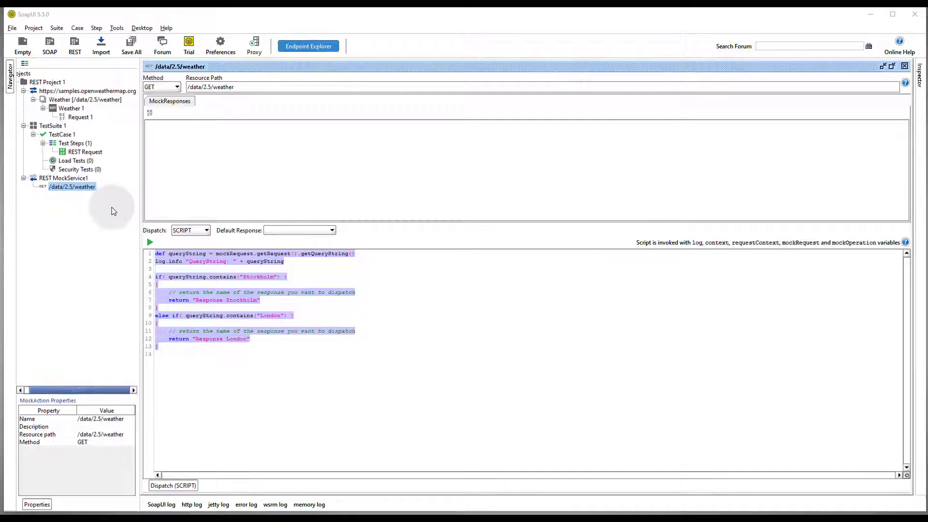
text(R)
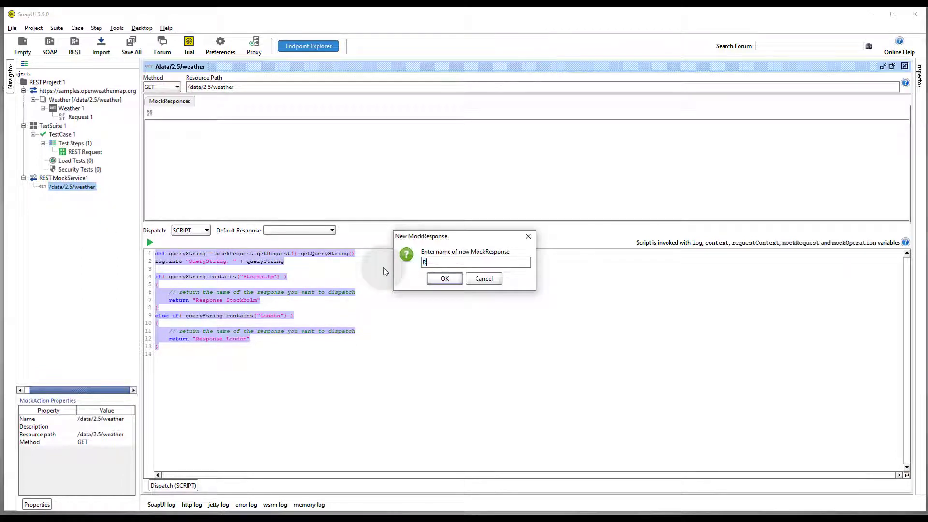
text(esponse Stockholm)
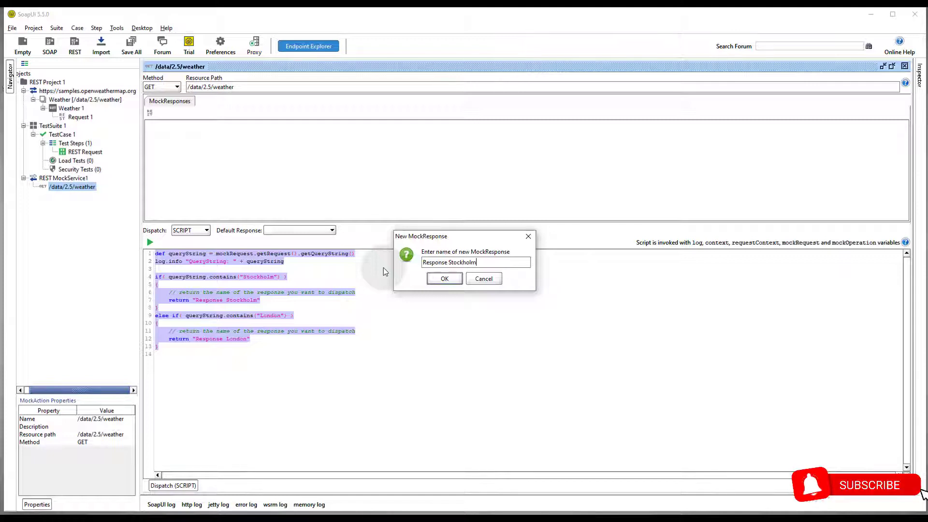
key(Return)
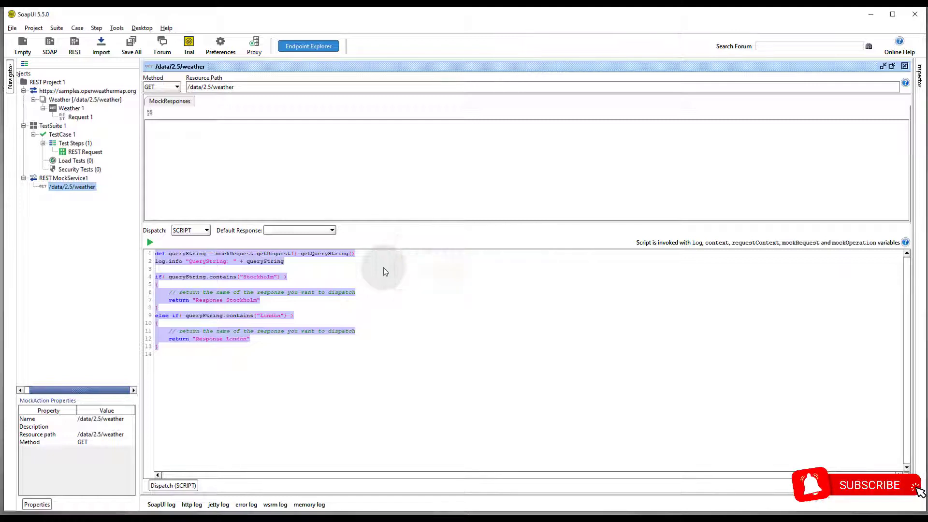
click(523, 169)
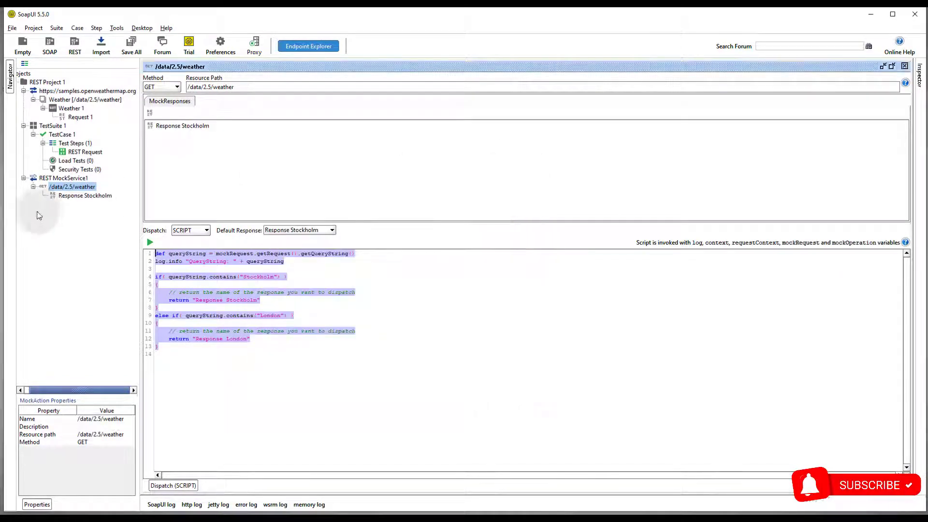
- Add a second mock response named Response London to the same action
right_click(85, 188)
click(123, 209)
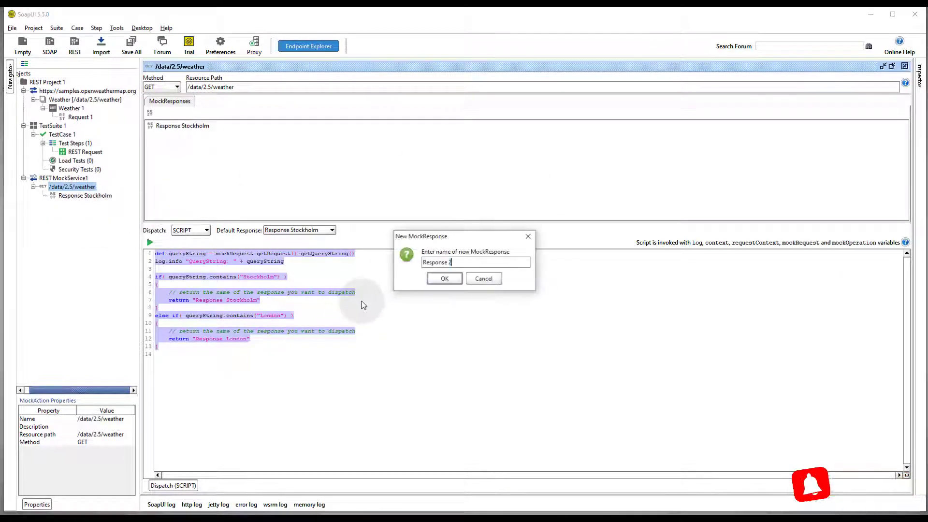
key(End)
key(BackSpace)
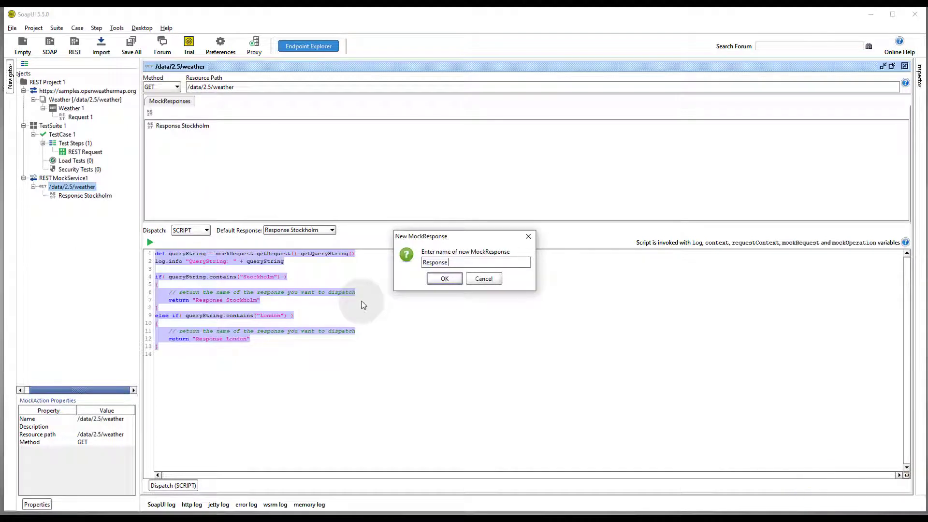
text(London)
key(Return)
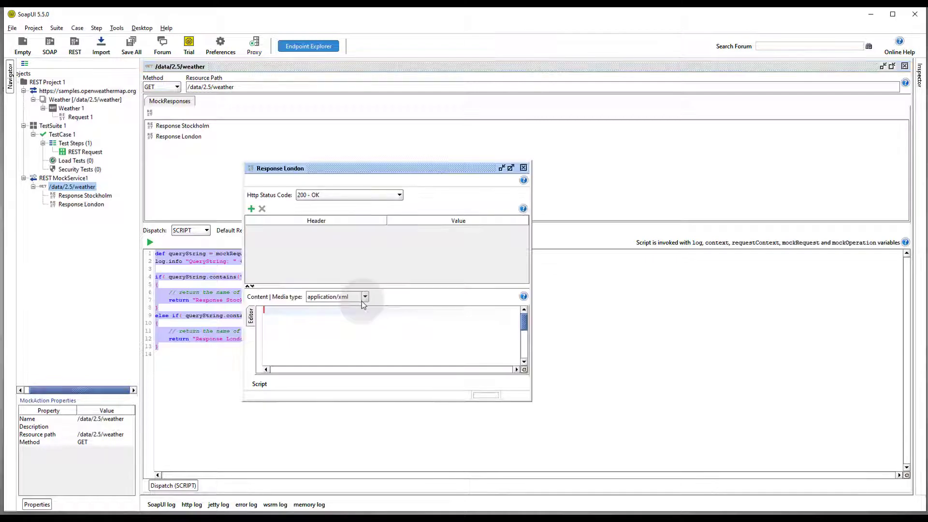
click(524, 167)
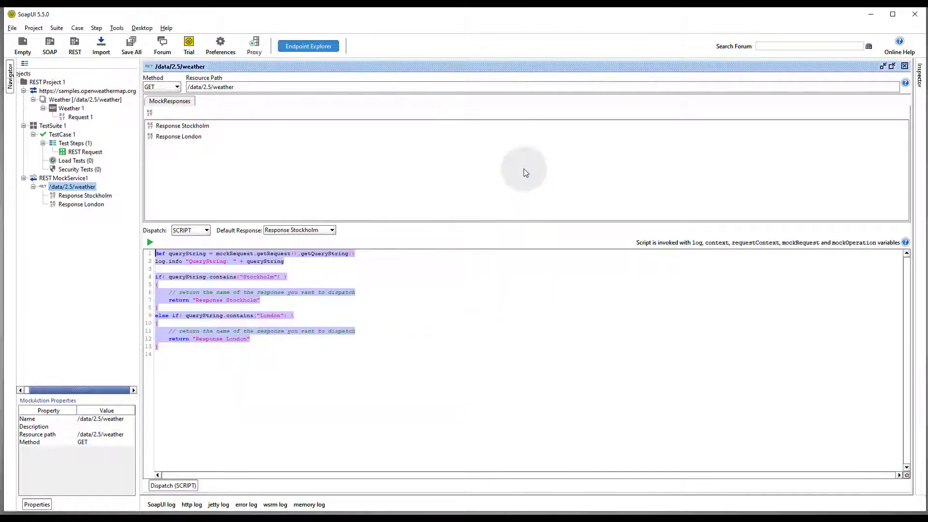
double_click(82, 153)
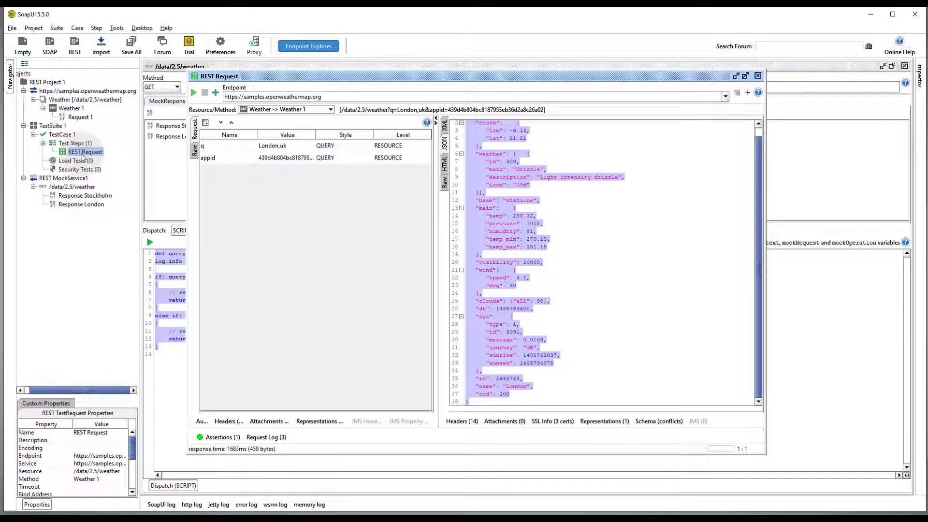
- Paste the weather JSON into Response Stockholm as application/json, changing the name to Stockholm
click(602, 224)
key(ctrl+a)
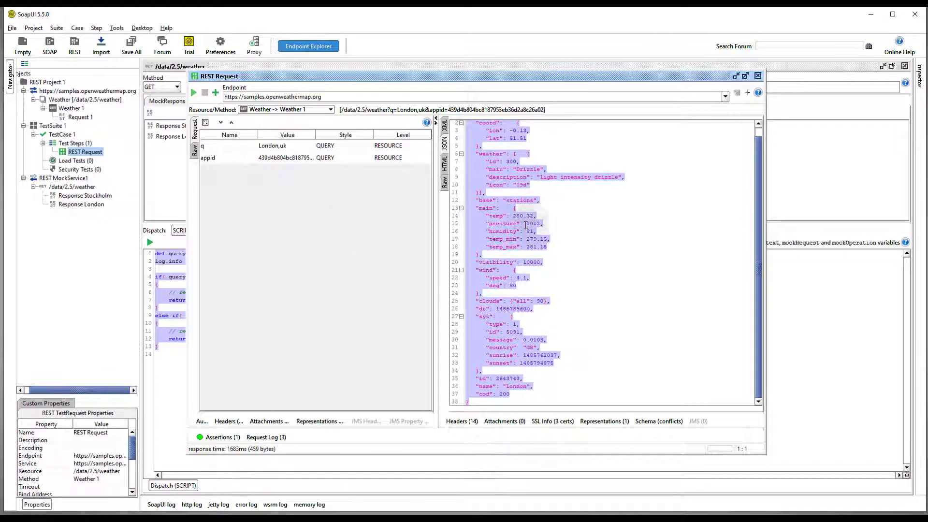
double_click(85, 195)
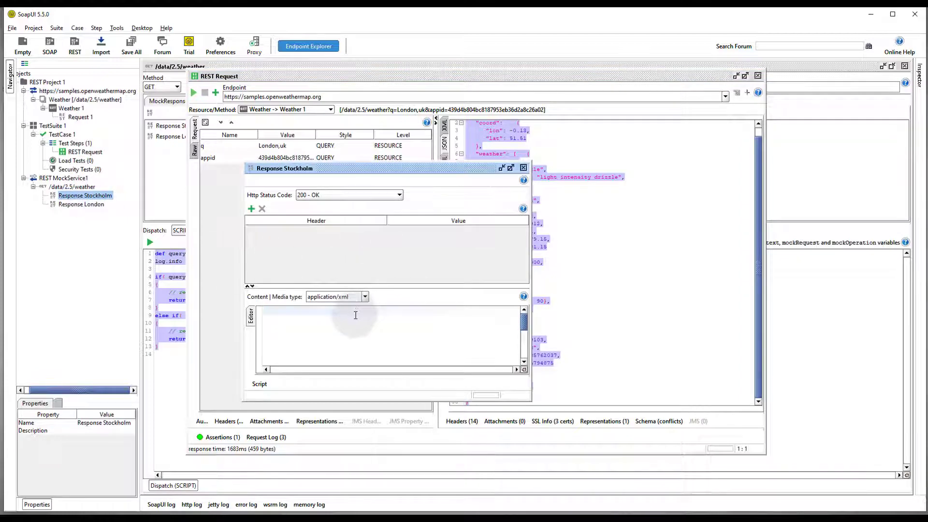
key(ctrl+v)
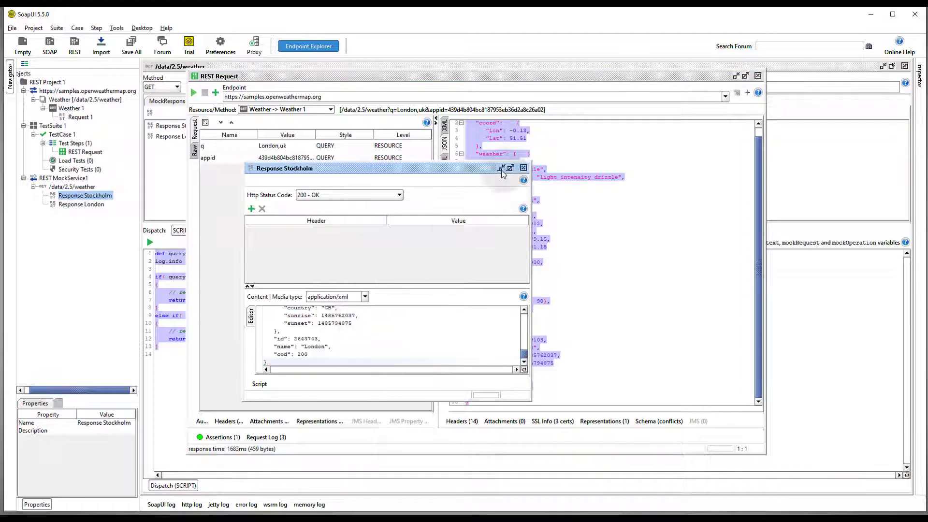
drag(502, 169, 462, 107)
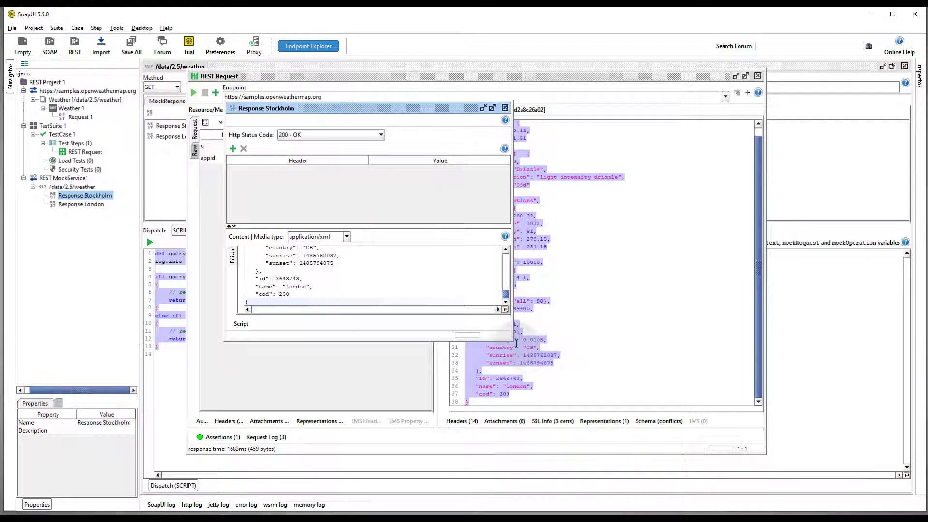
drag(510, 340, 637, 366)
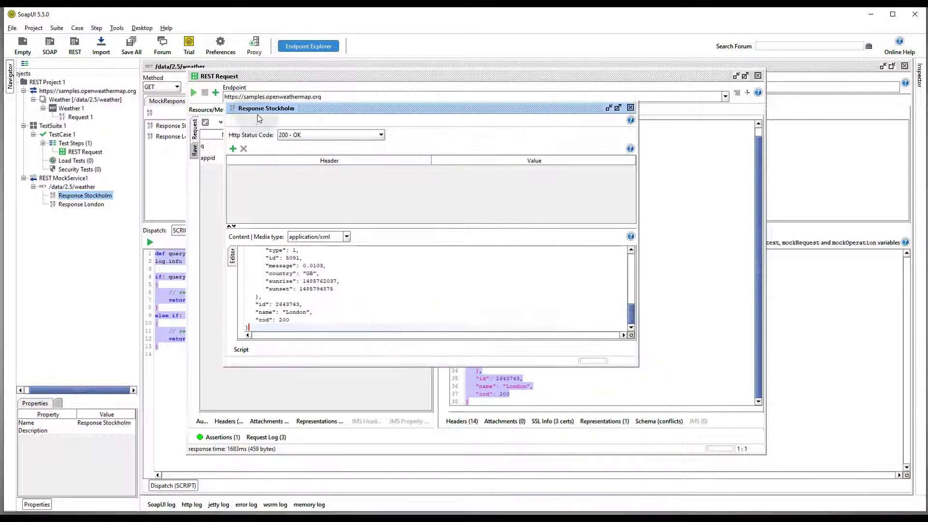
click(347, 237)
click(335, 250)
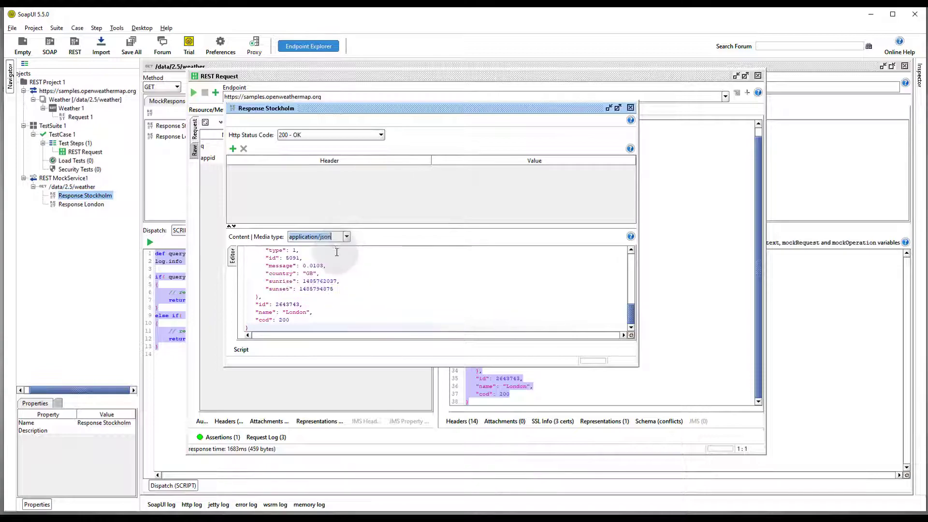
double_click(293, 312)
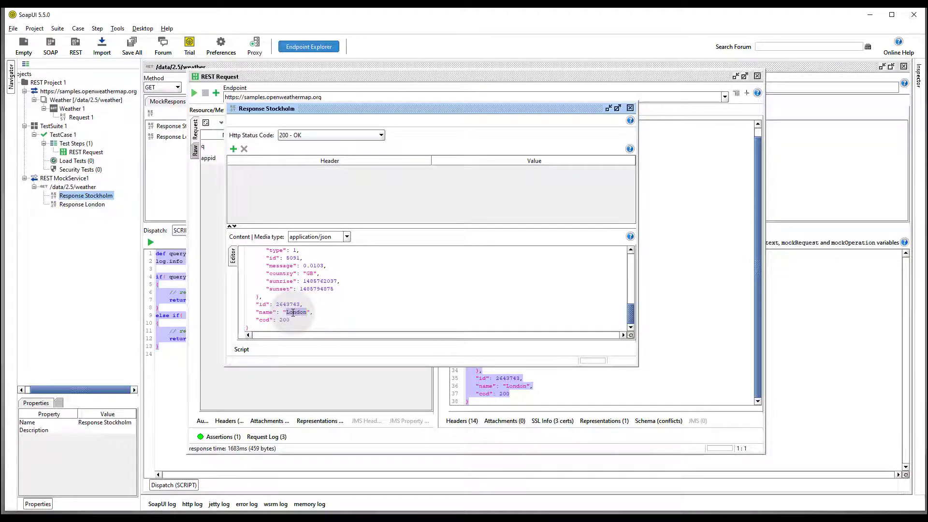
text(Stockholm)
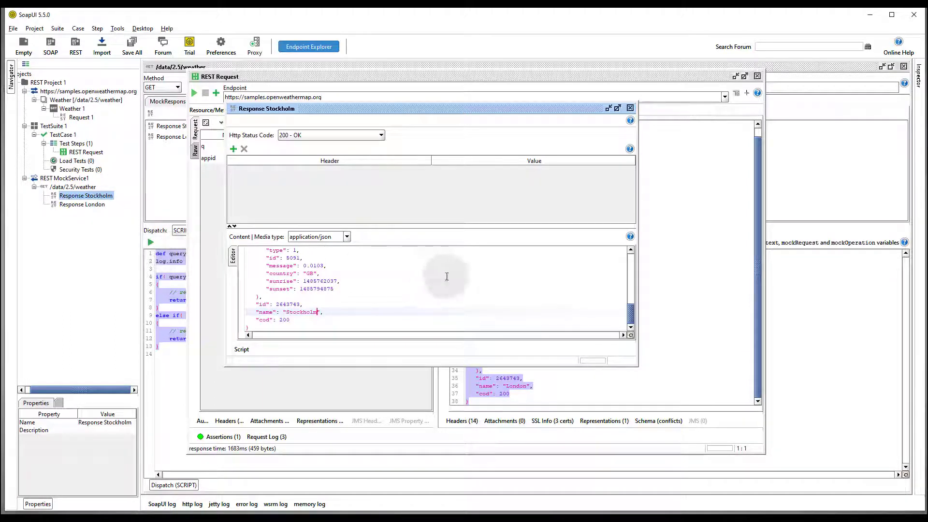
click(631, 109)
- Paste the same weather JSON into Response London with media type application/json
click(88, 204)
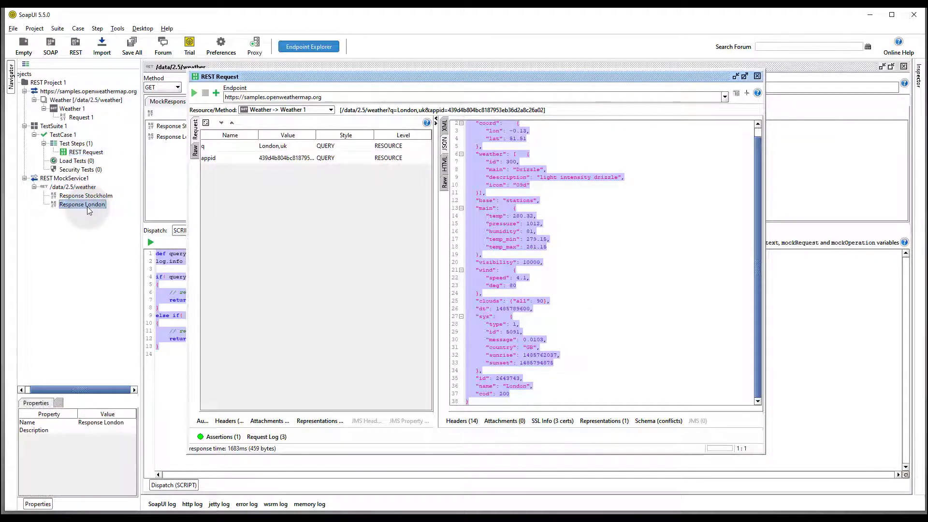
double_click(88, 209)
click(365, 296)
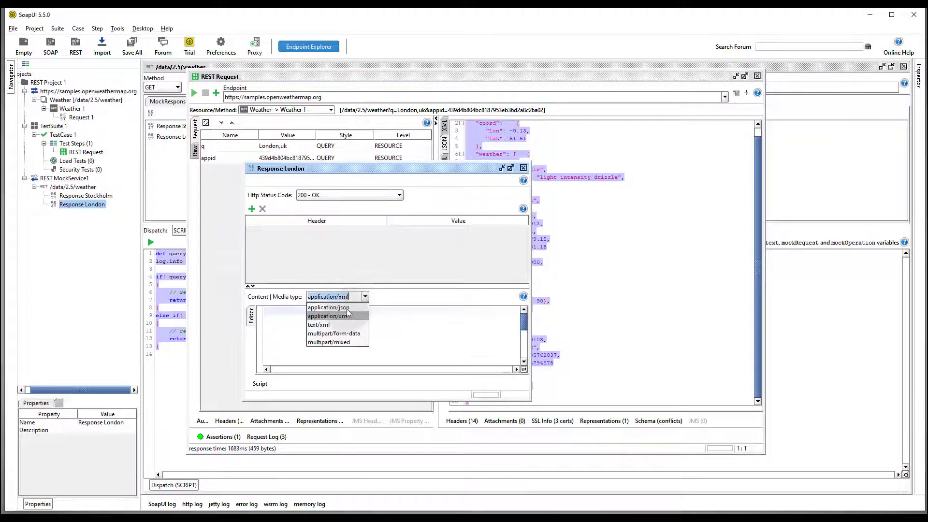
click(346, 308)
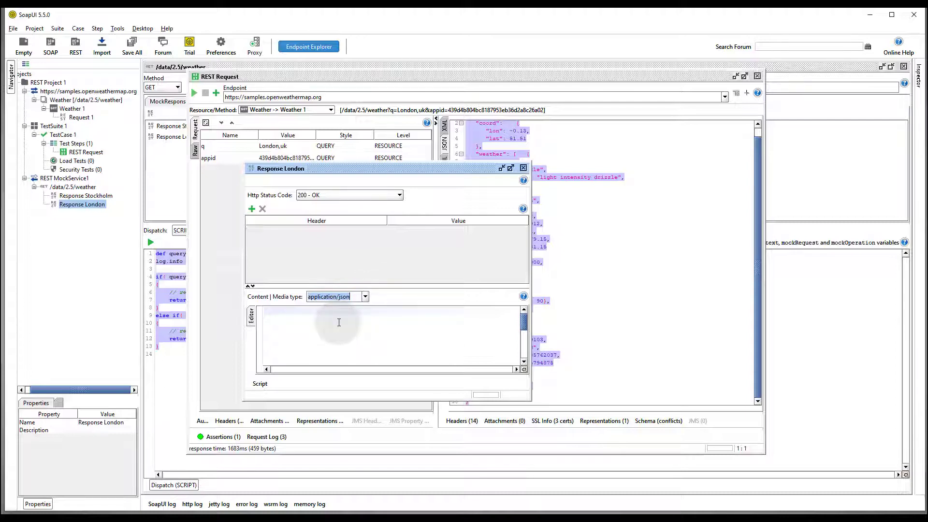
click(339, 323)
key(ctrl+v)
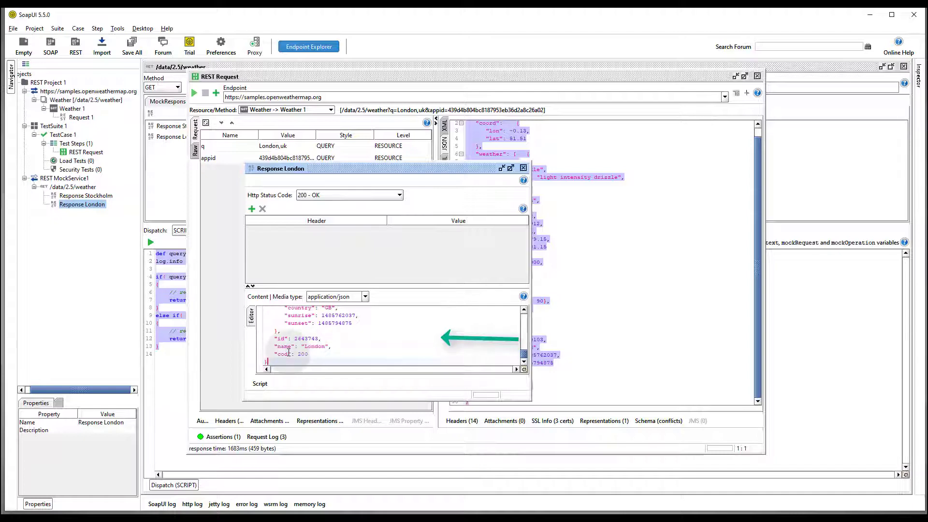
click(523, 168)
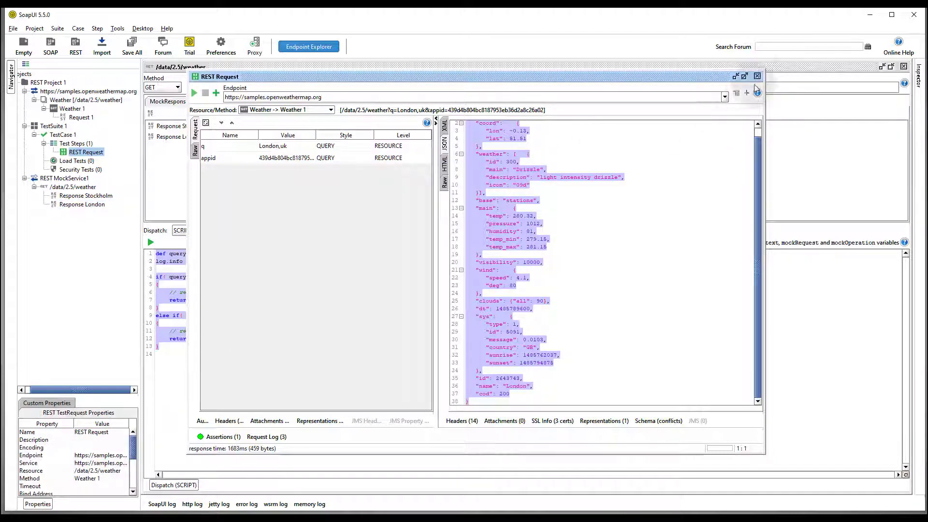
- Start REST MockService1 minimized on port 8080 and confirm in the log that it is running
click(756, 76)
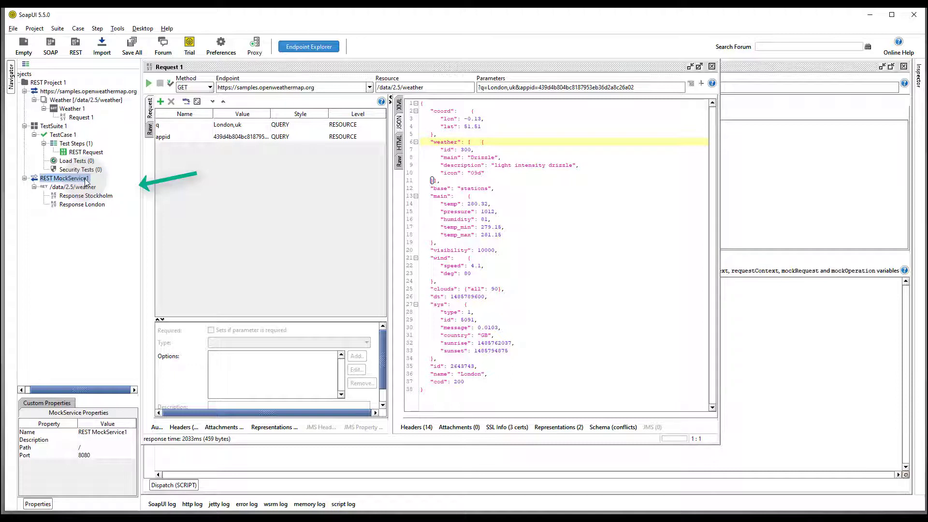
right_click(85, 181)
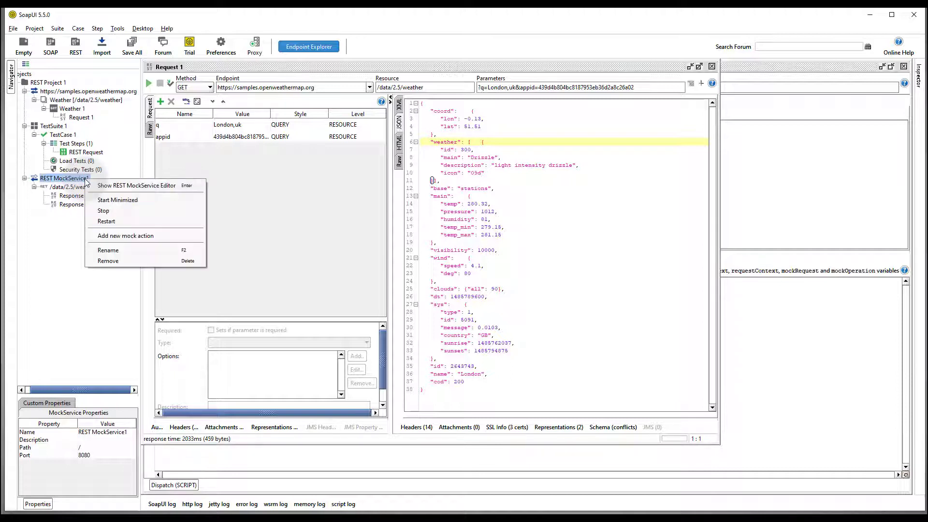
click(141, 200)
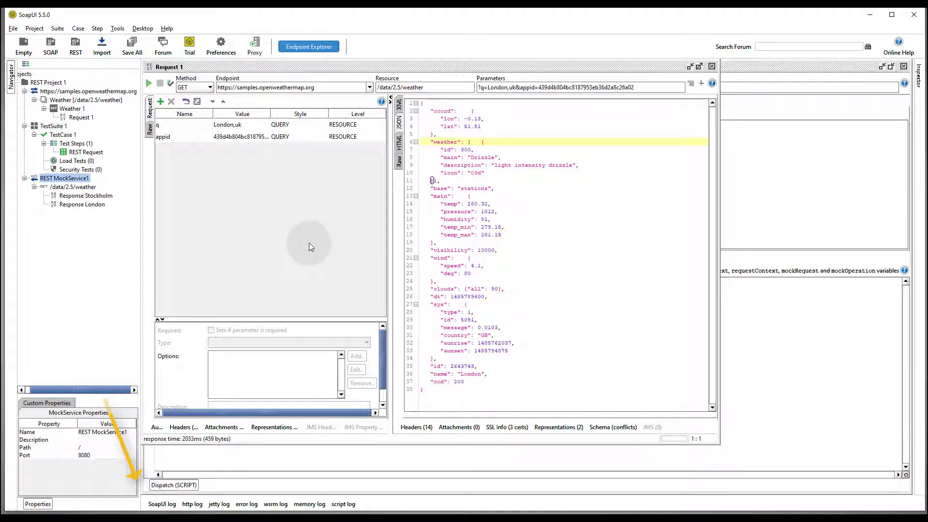
click(169, 504)
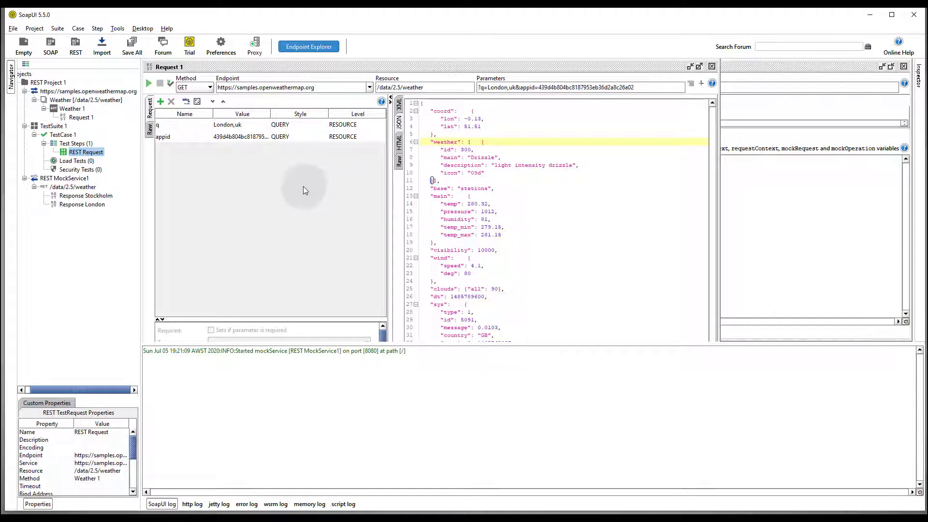
double_click(96, 153)
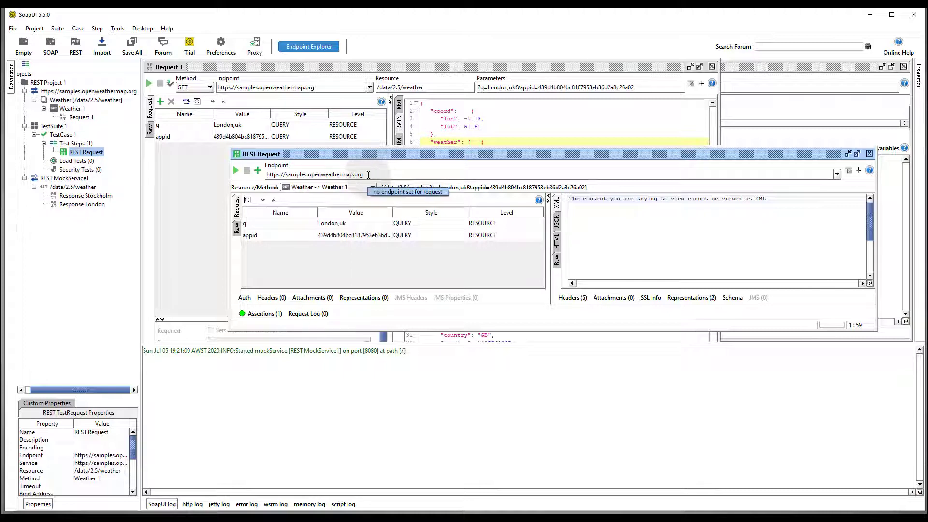
drag(368, 175, 249, 172)
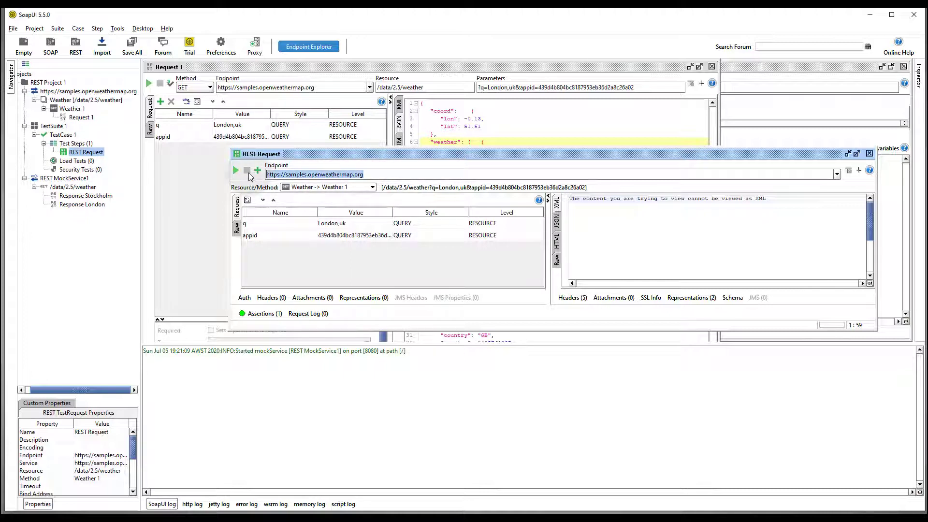
text(http)
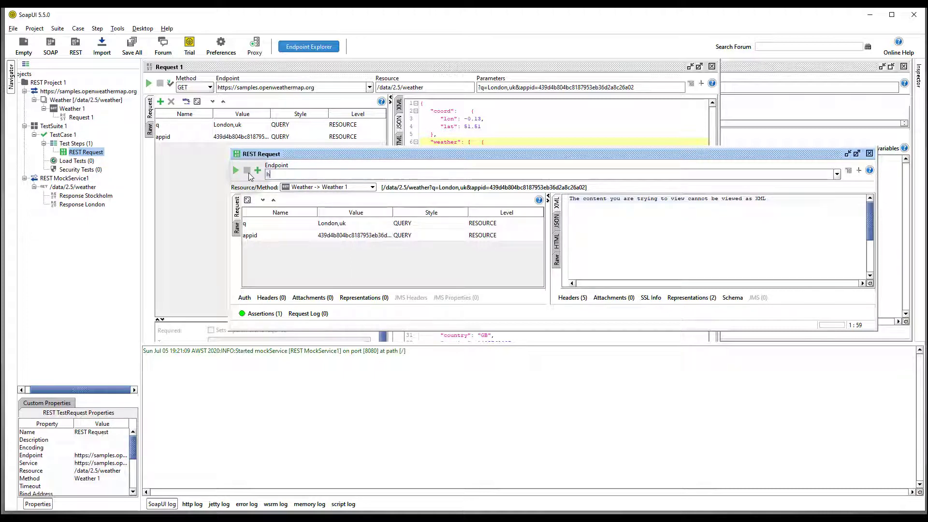
text(://localhos)
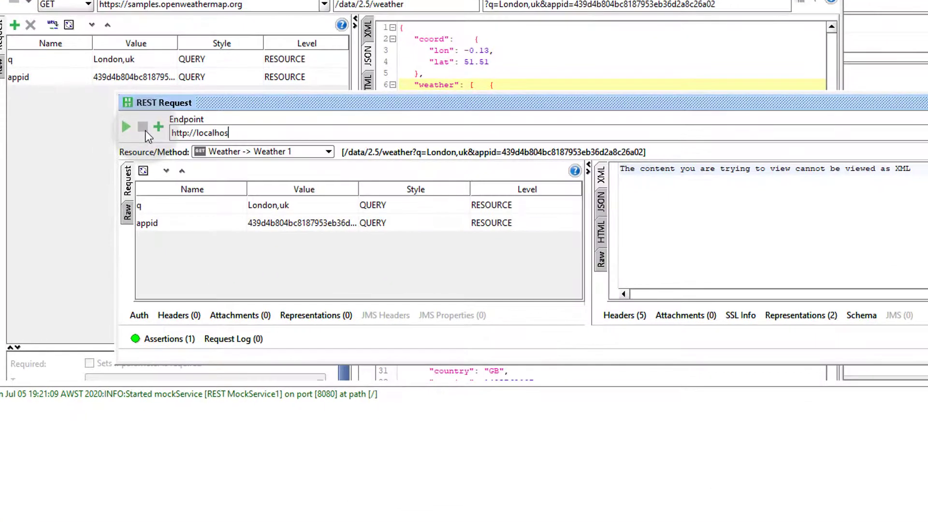
text(t:8080)
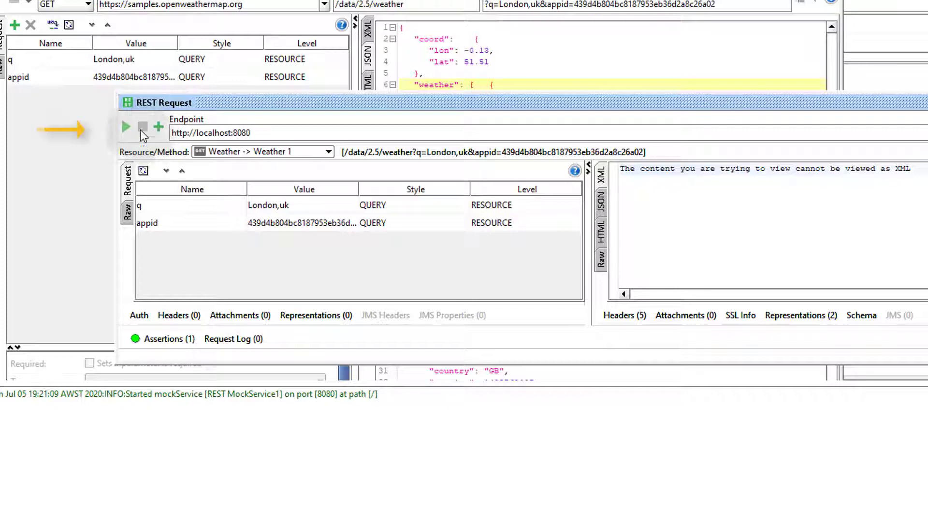
- Run the request and view the London JSON response and the HTTP log
click(127, 127)
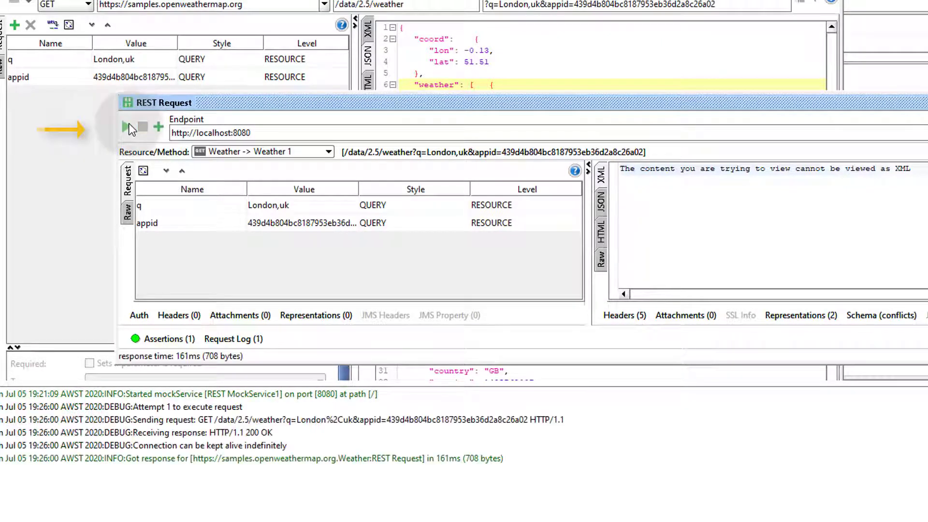
click(601, 202)
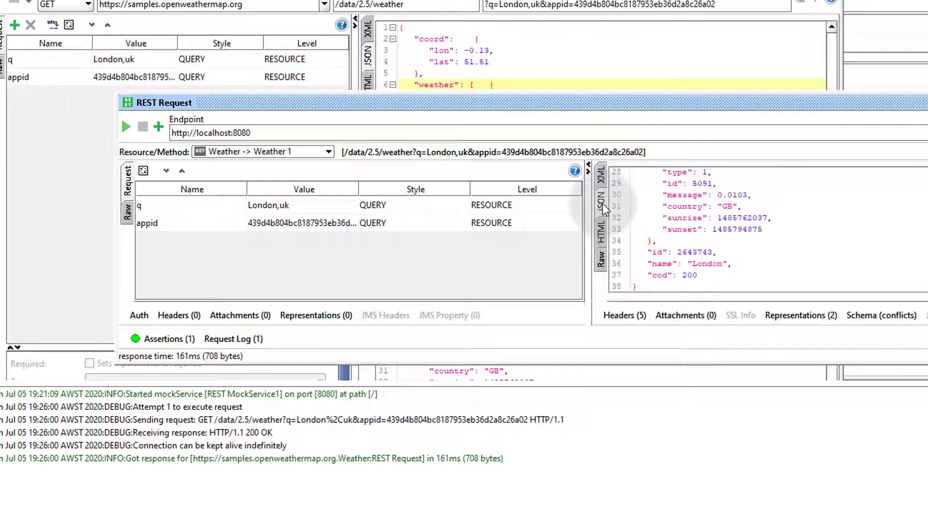
drag(616, 103, 505, 8)
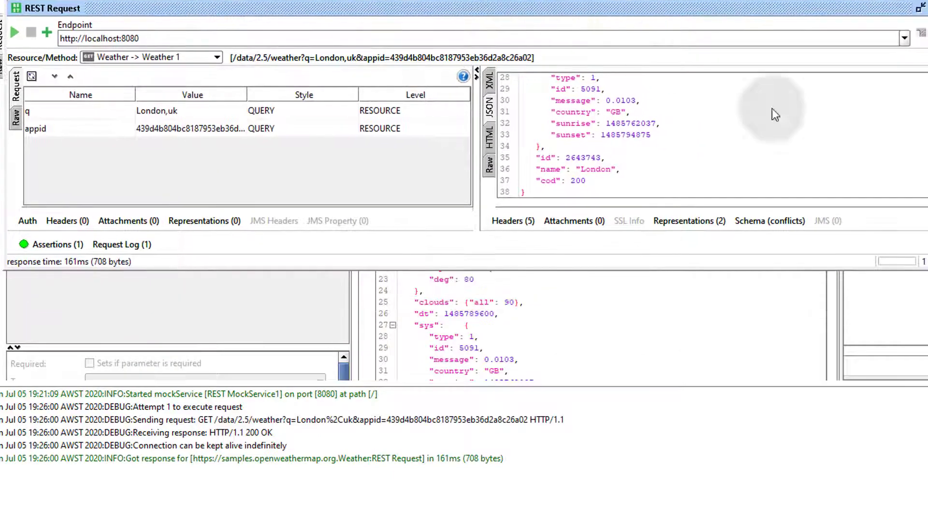
drag(926, 270, 698, 408)
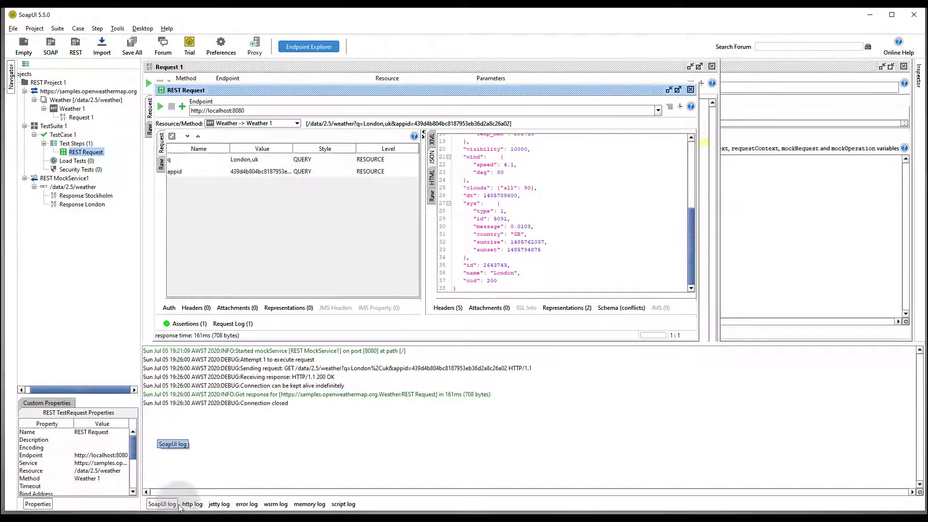
click(192, 504)
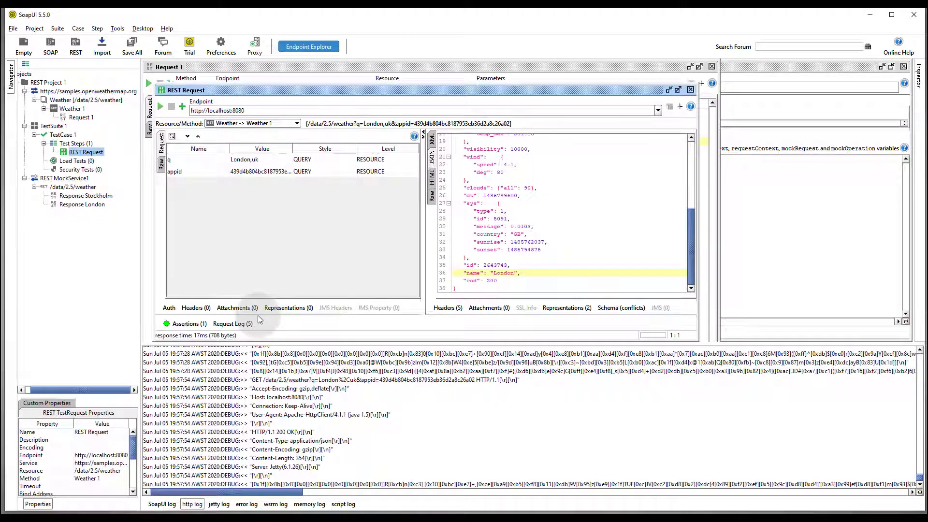
- Change the q parameter to Stockholm,uk, rerun, and highlight Stockholm in the response name
double_click(241, 160)
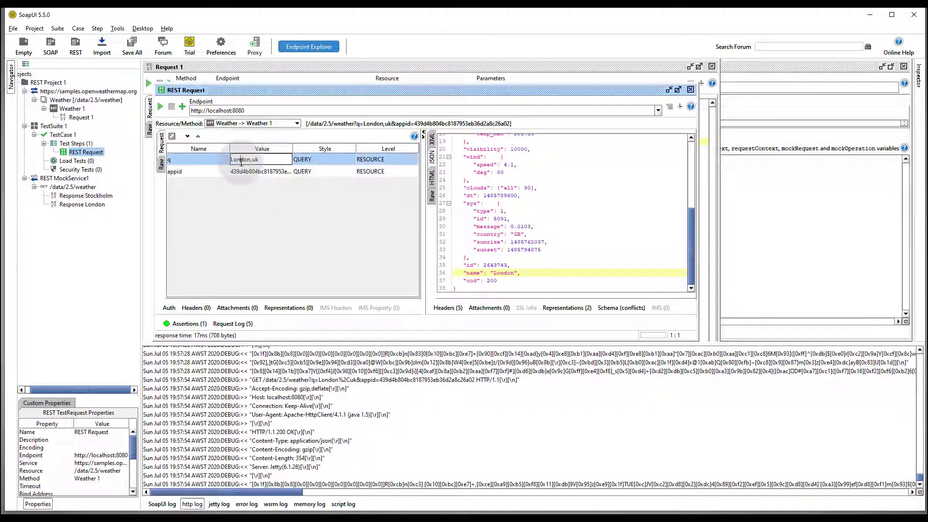
double_click(241, 162)
text(Stockholm)
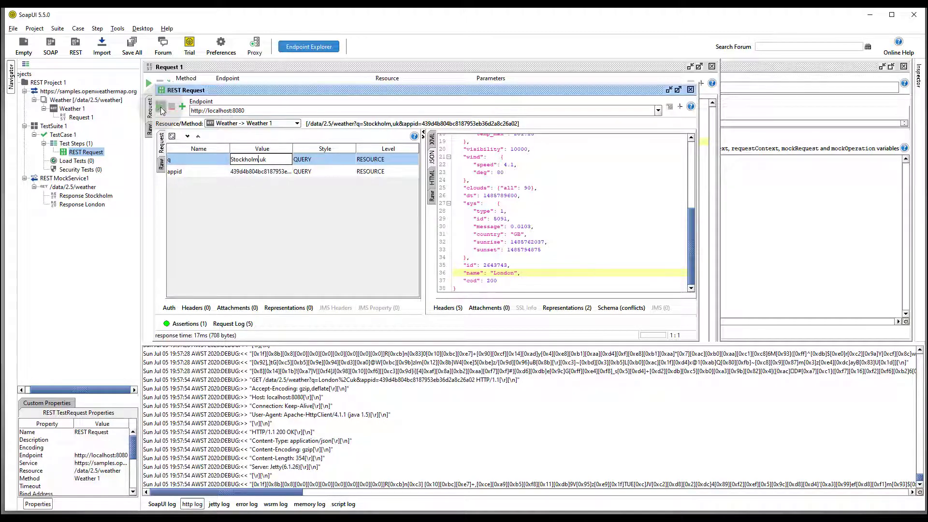
click(161, 107)
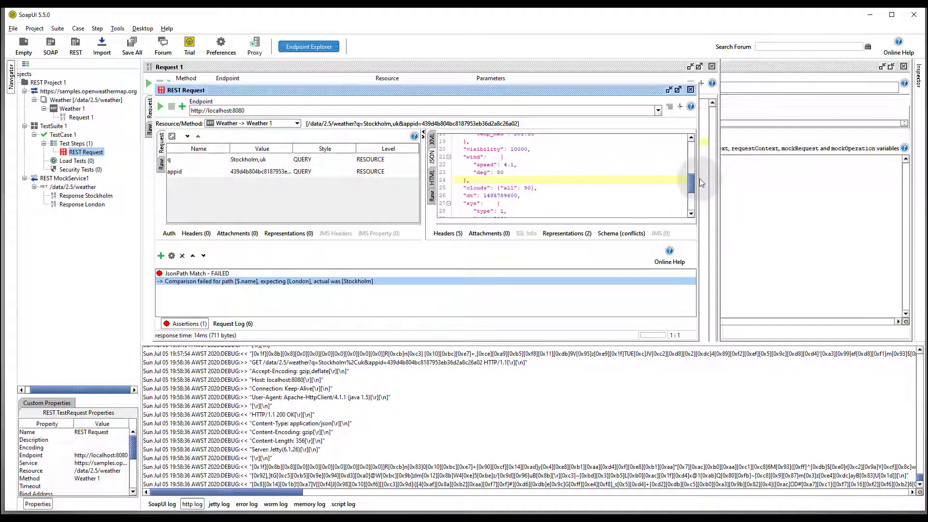
drag(691, 181, 688, 200)
drag(530, 199, 460, 202)
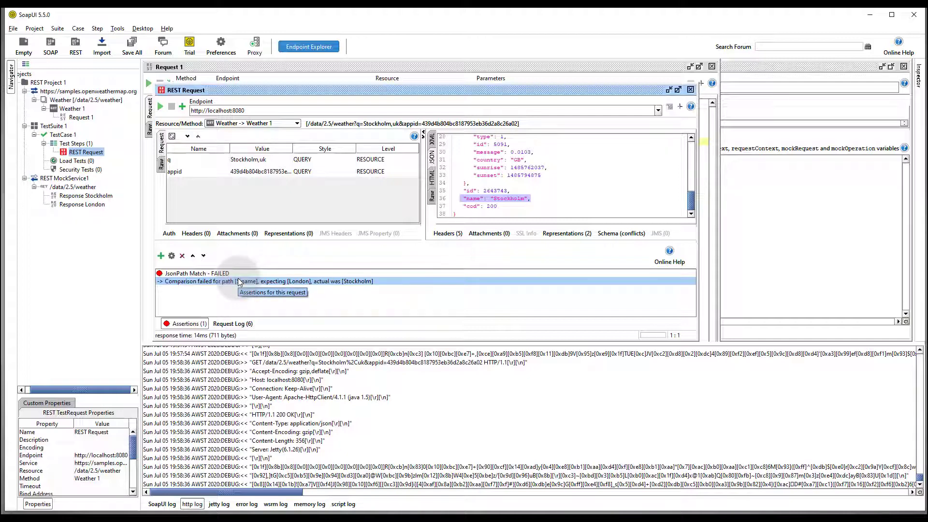
- Stop REST MockService1 and switch to the Tomcat 9 download page in Chrome
right_click(69, 179)
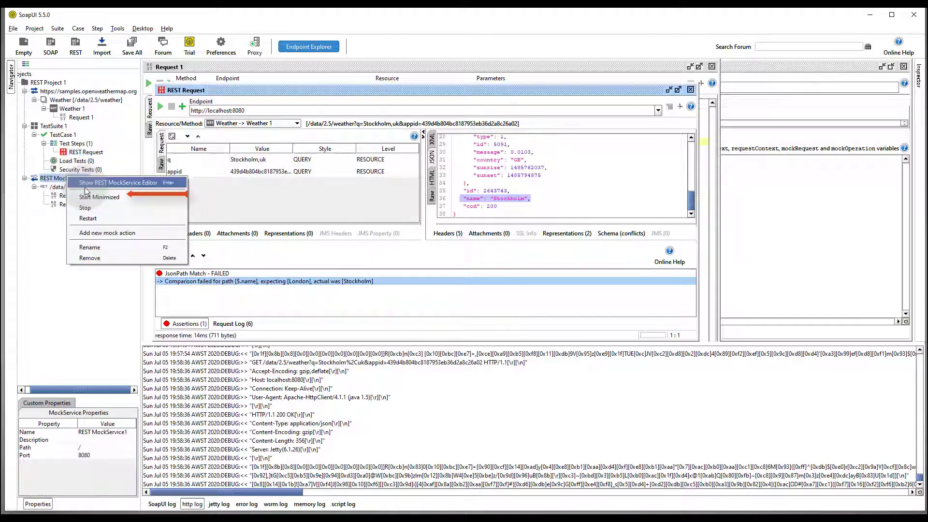
click(106, 207)
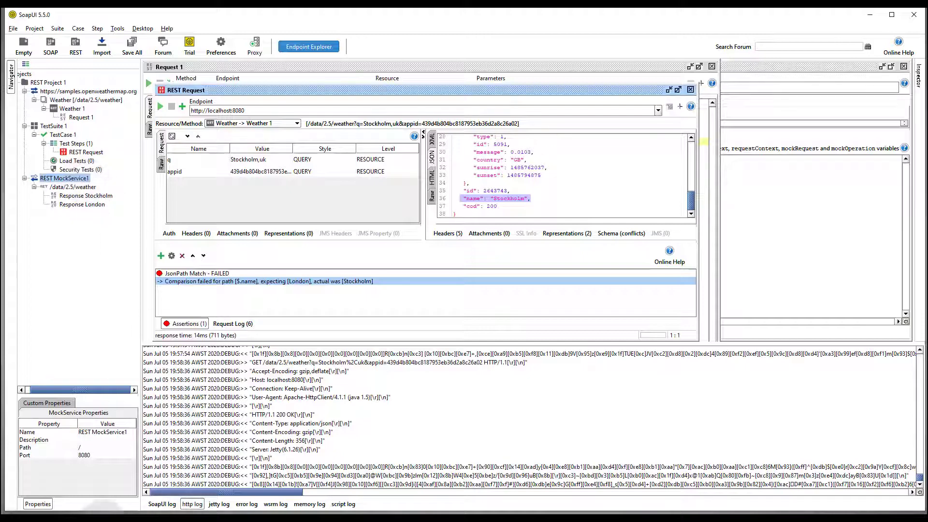
click(104, 520)
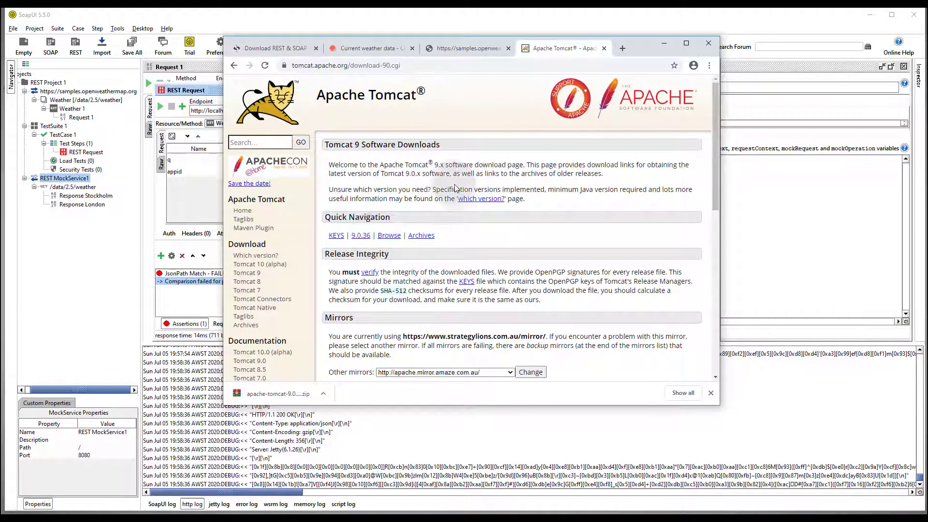
- Scroll to the Tomcat 9.0.36 Core zip download, then open the C:\Dev folder
scroll(456, 189, down, 1)
scroll(457, 189, down, 3)
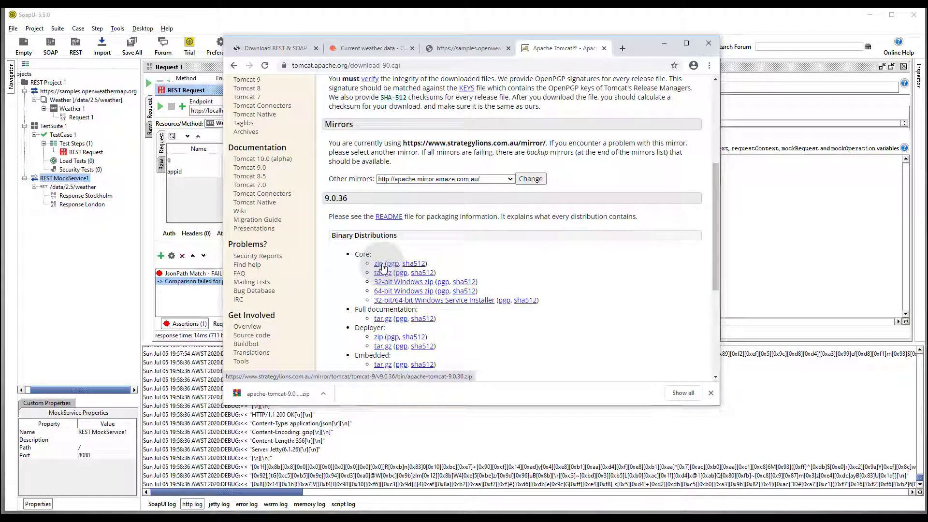
key(super+r)
text(C:\Dev)
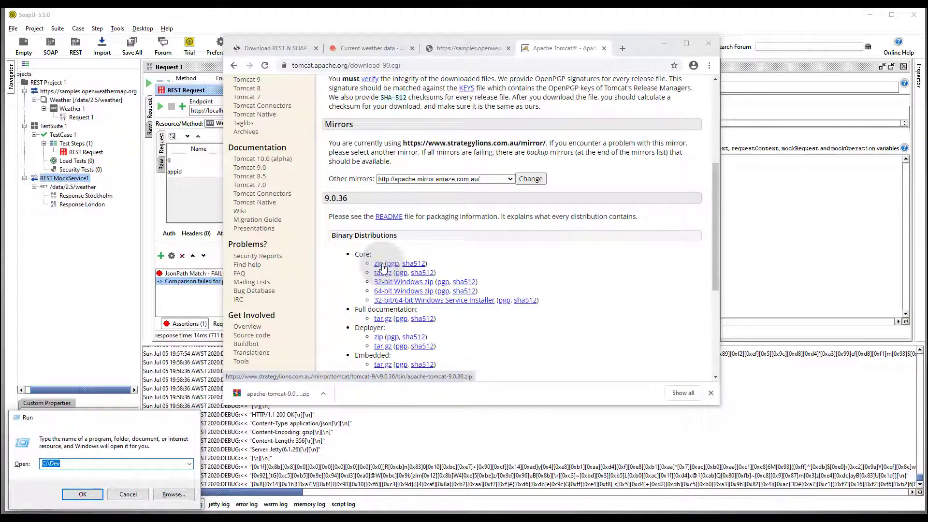
key(Return)
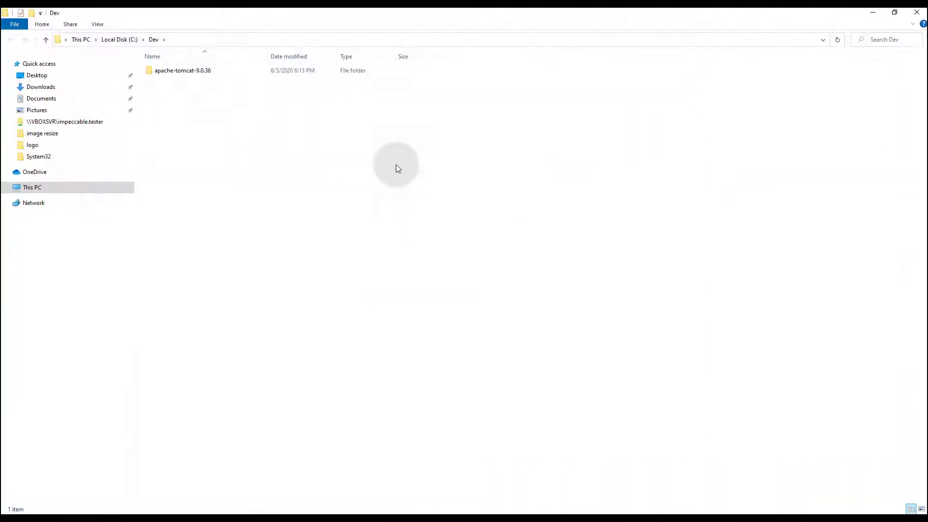
- Open the apache-tomcat-9.0.36 folder and launch a Command Prompt with cmd
double_click(194, 70)
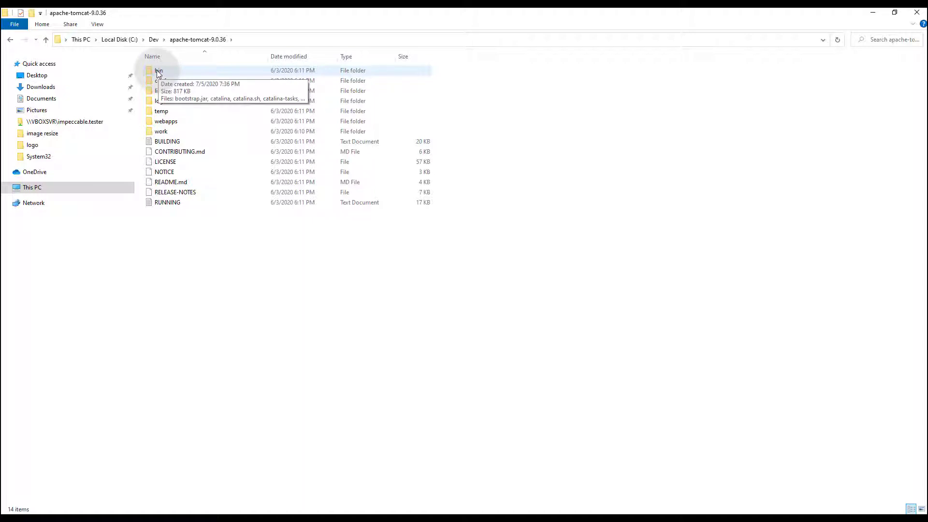
key(super+r)
text(cmd)
key(Return)
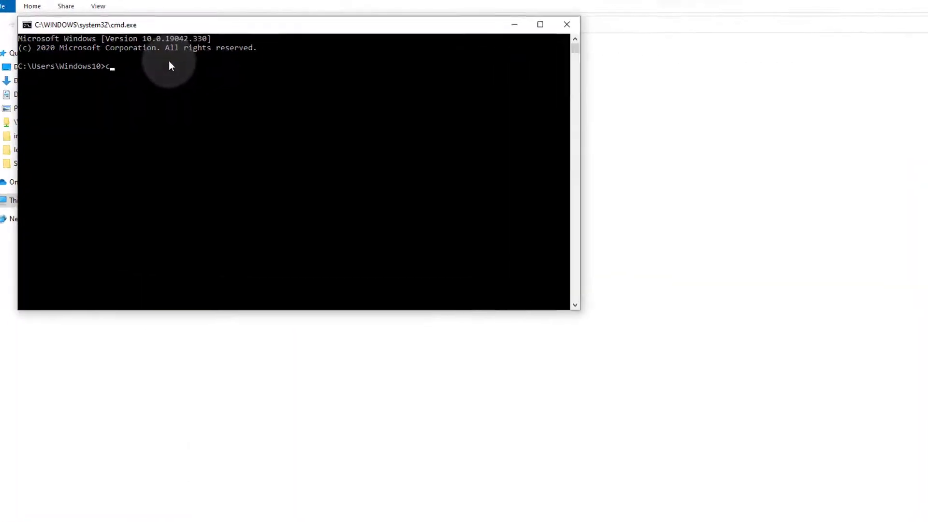
- Run startup.bat from apache-tomcat-9.0.36\bin, hit the JAVA_HOME error, and open Advanced system settings
text(cd C:\De)
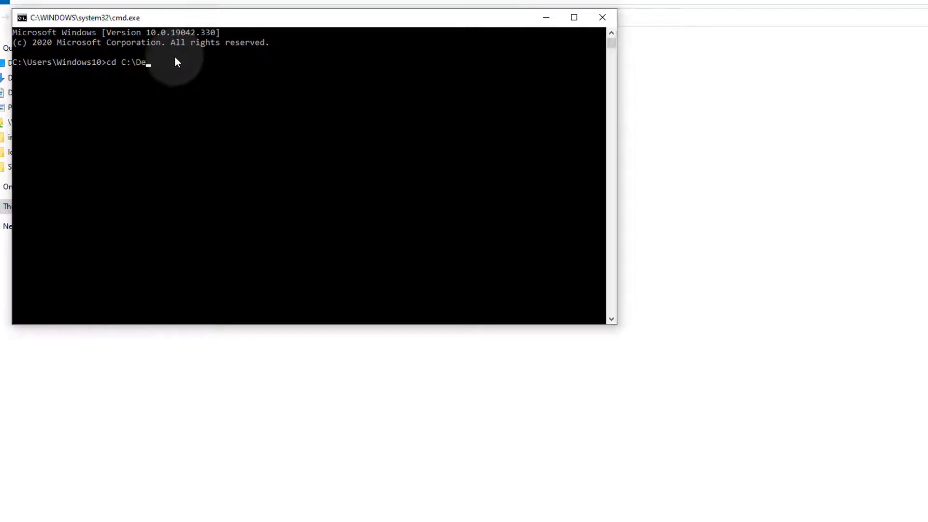
text(v)
key(Return)
text(cd)
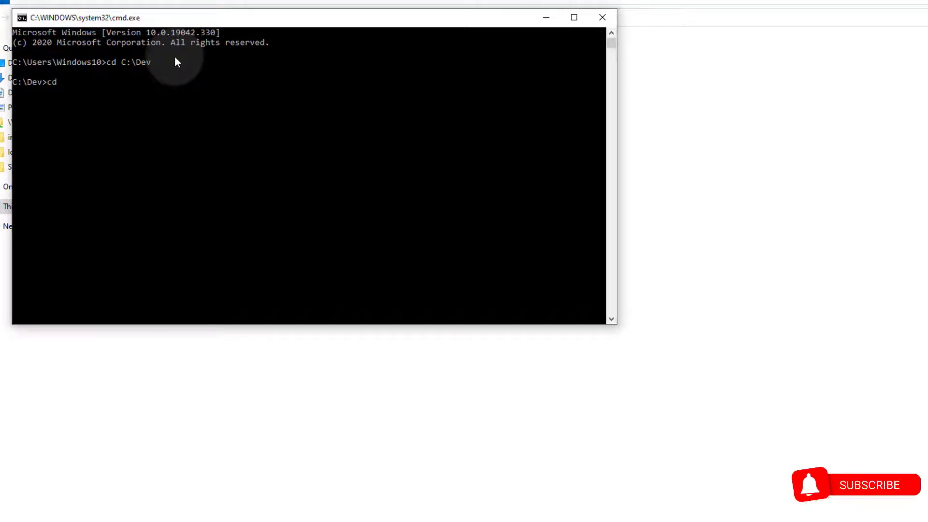
text( ap)
key(Tab)
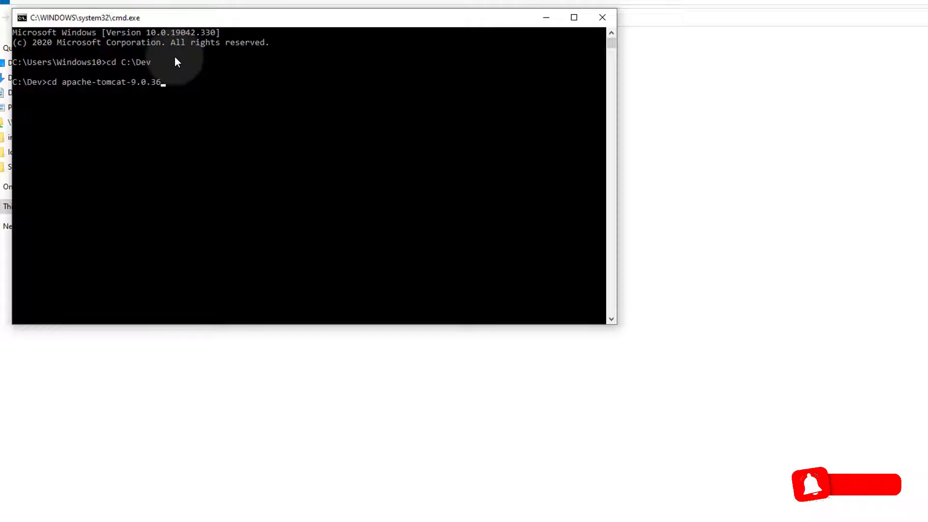
text(\bin)
key(Return)
text(start)
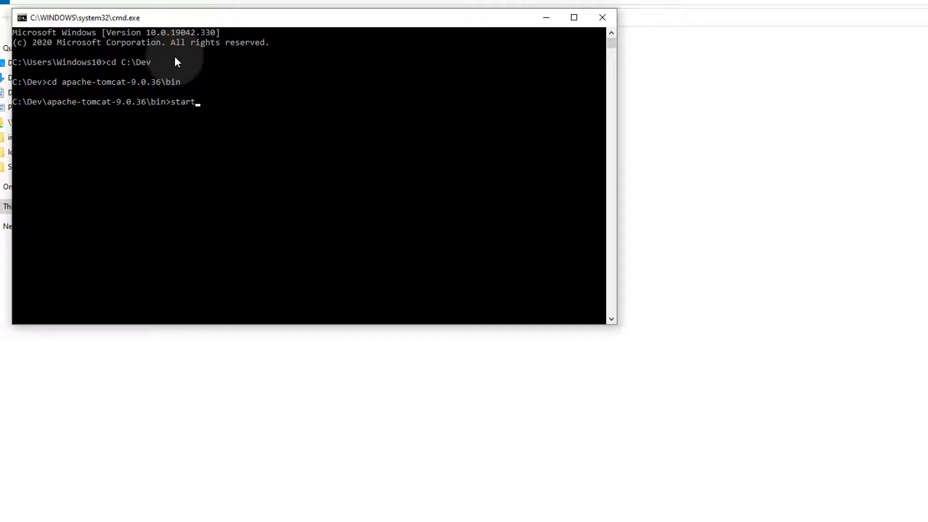
text(up.bat)
key(Return)
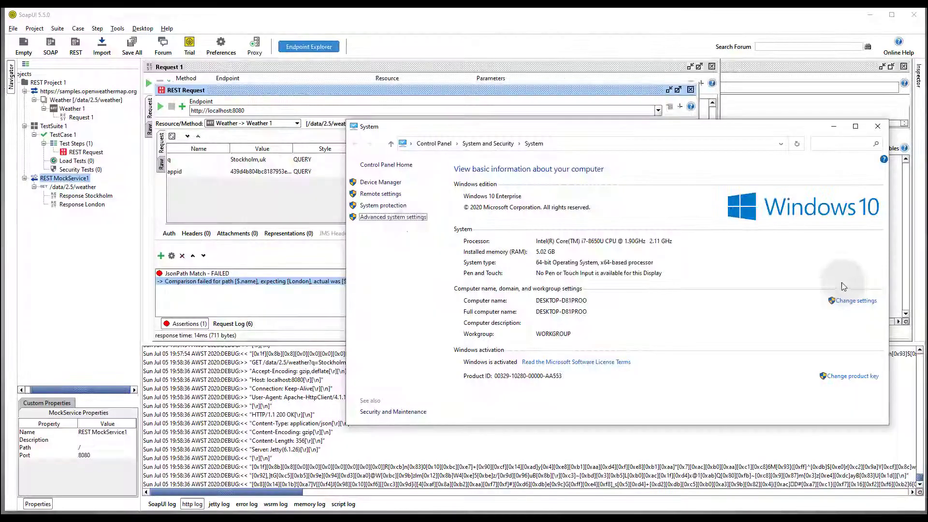
click(395, 218)
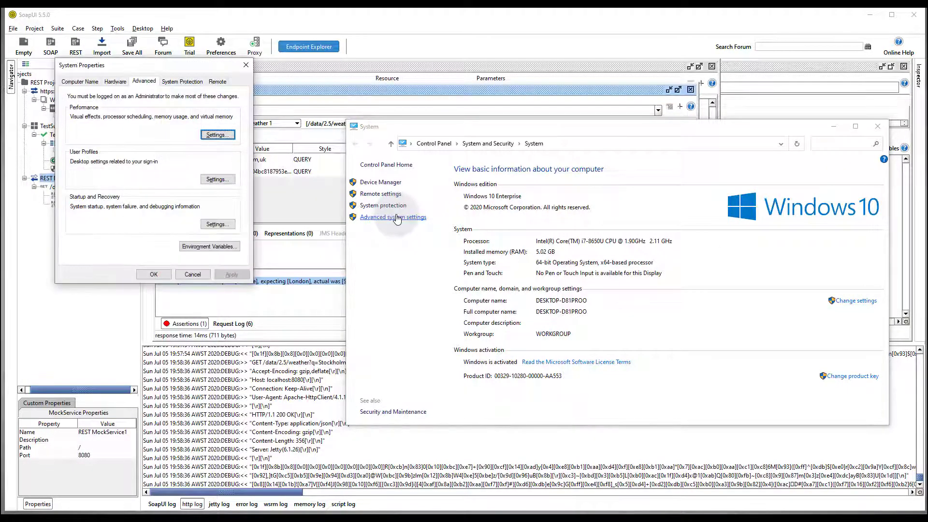
- Check the CATALINA_HOME and JRE_HOME user variables, then close System Properties
click(211, 247)
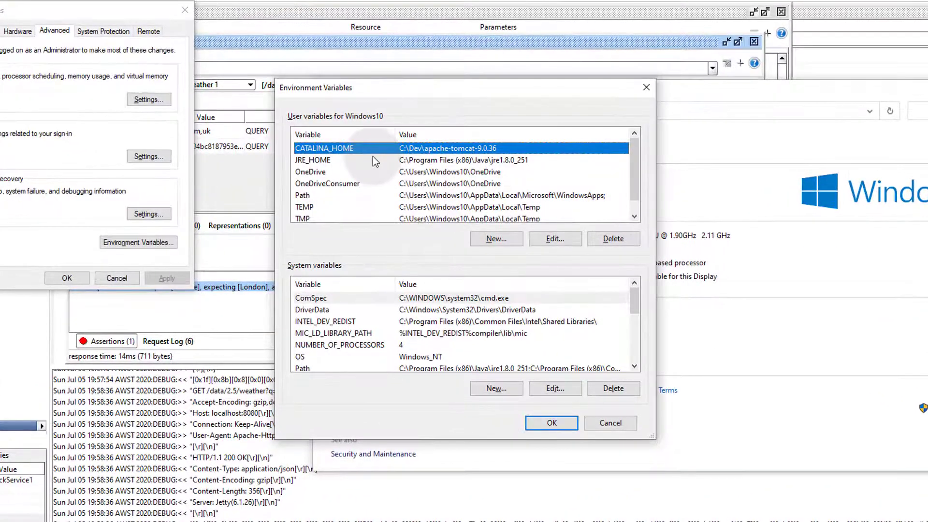
click(397, 156)
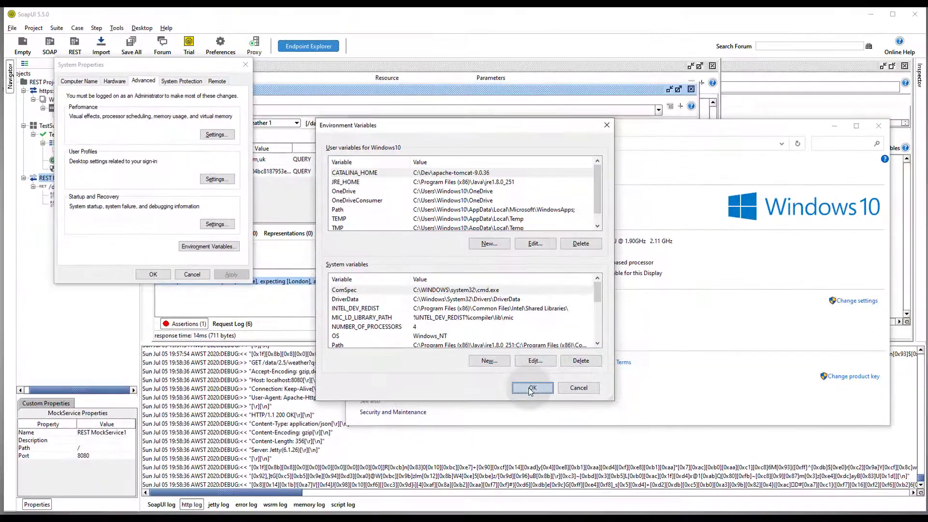
click(551, 422)
click(152, 274)
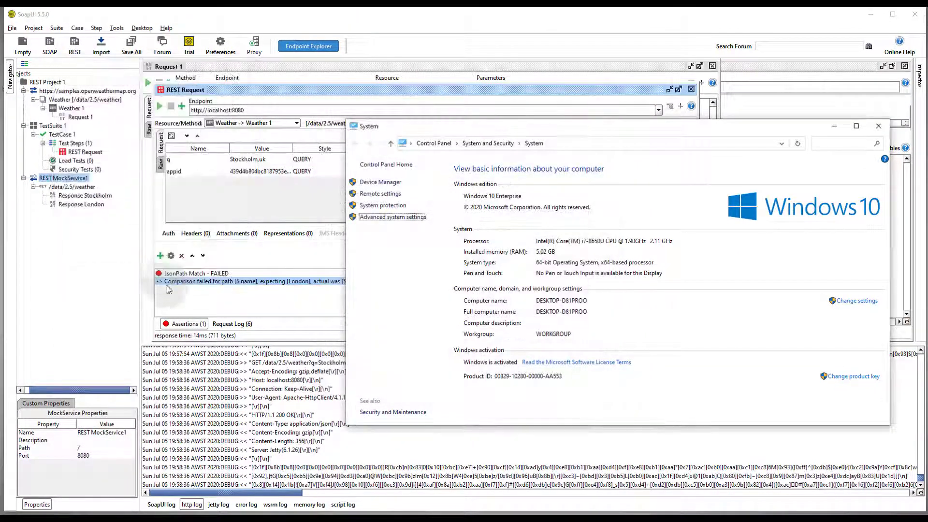
- Bring SoapUI forward, then show Tomcat's apache-tomcat-9.0.36\conf folder in File Explorer
click(362, 449)
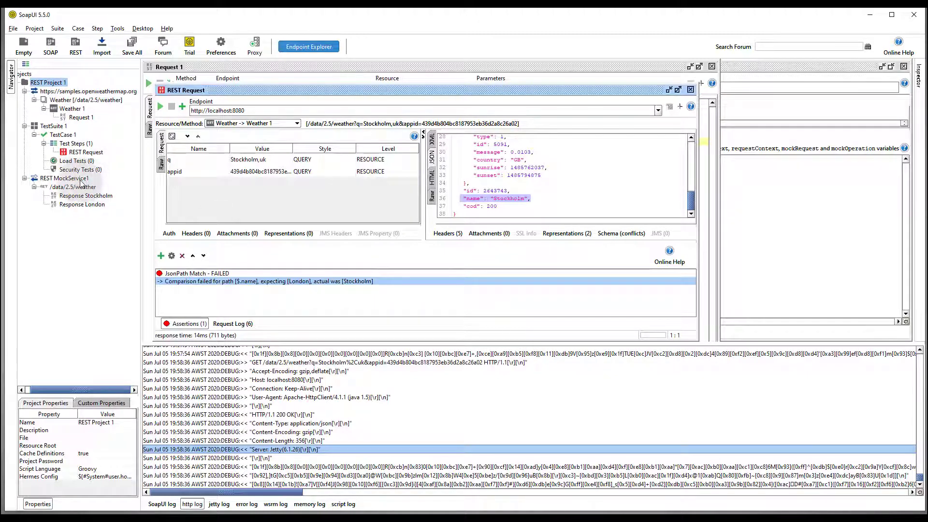
click(286, 43)
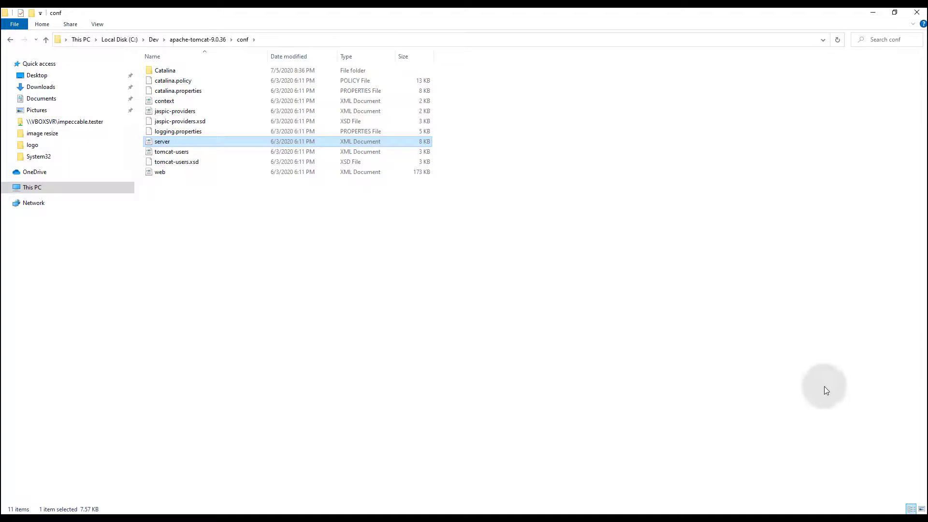
- Open server.xml from Tomcat's conf folder in Notepad++
right_click(163, 144)
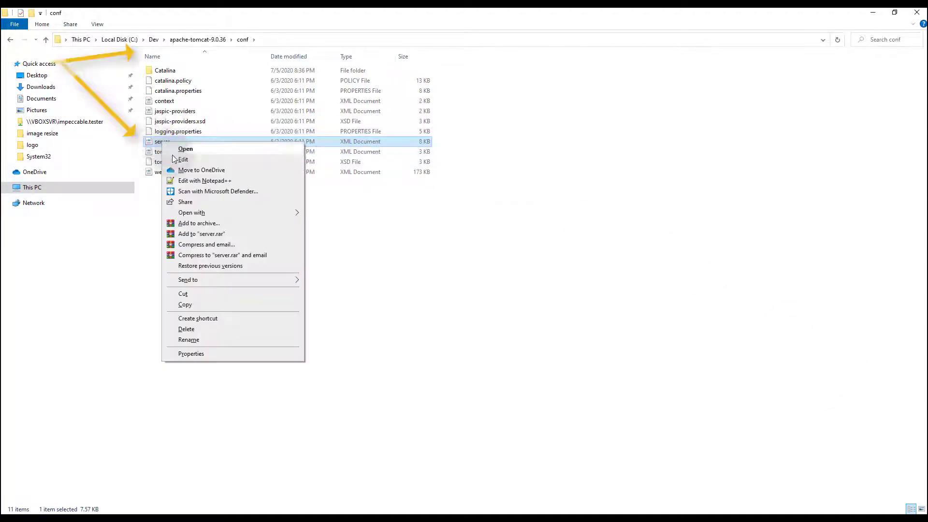
click(220, 181)
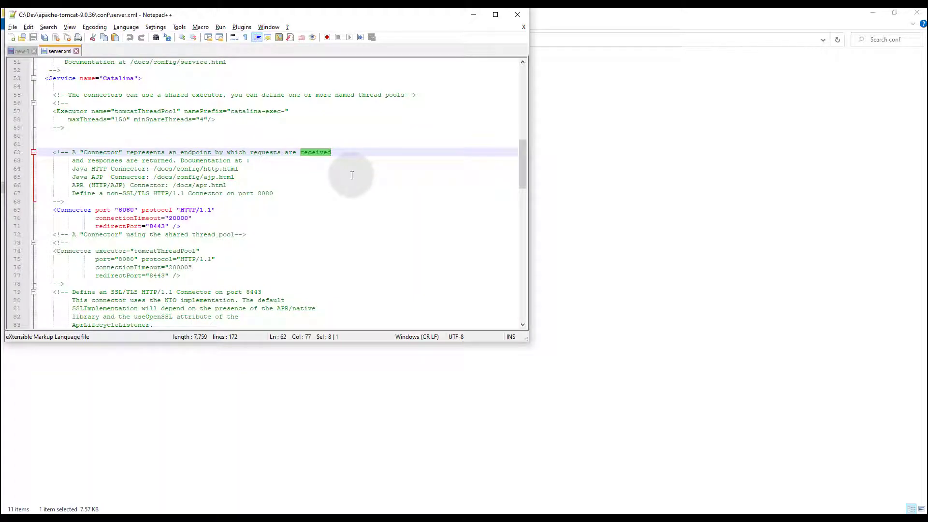
- Change the connector port on line 69 from 8080 to 9090 and save server.xml
double_click(128, 210)
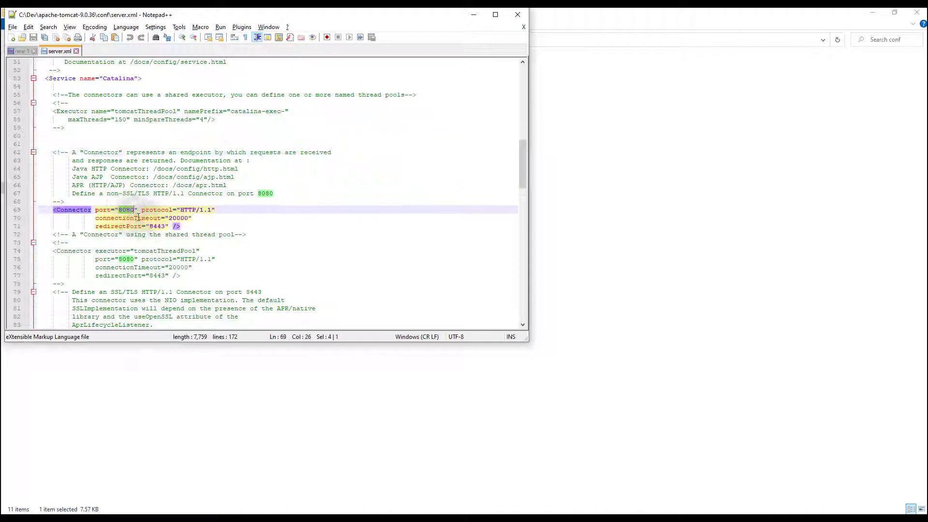
text(9090)
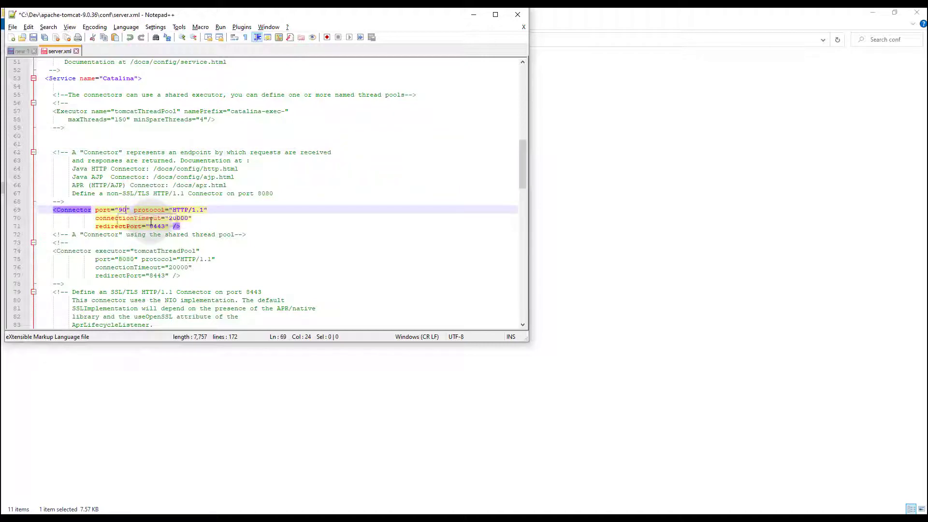
click(33, 38)
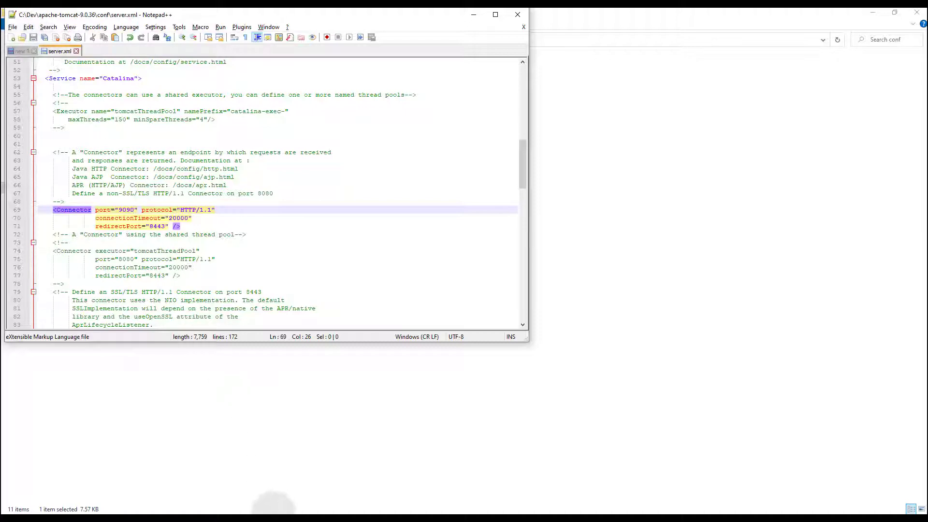
- Close the running Tomcat console to stop the server and return to Command Prompt
click(272, 513)
click(550, 101)
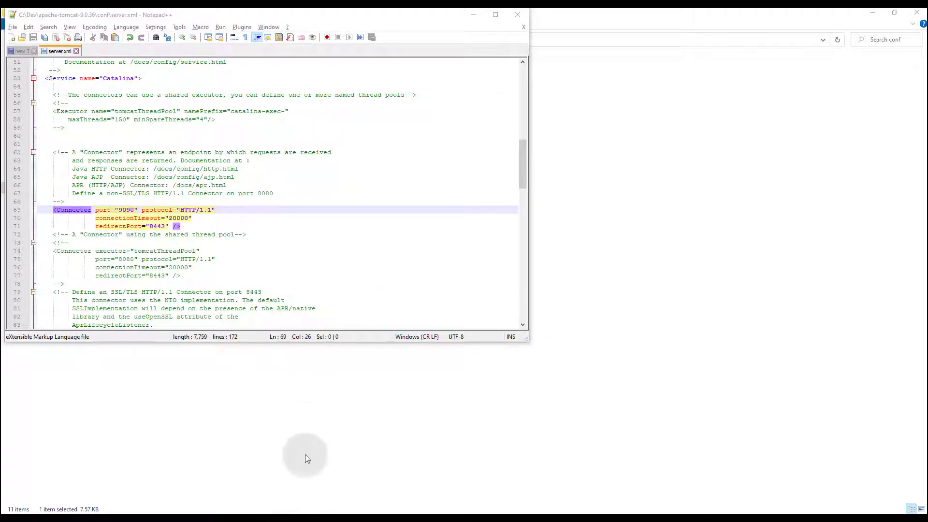
click(266, 512)
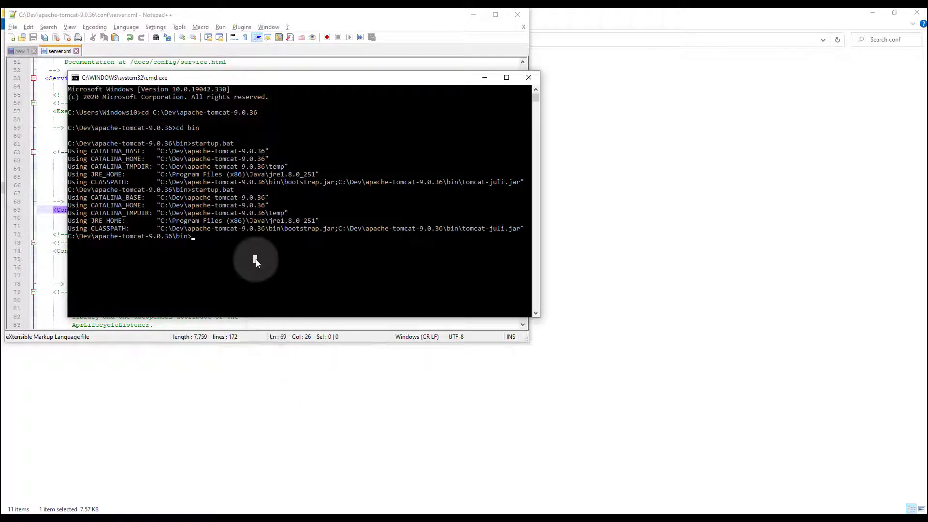
- Rerun startup.bat and allow Java through the firewall on both private and public networks
key(Up)
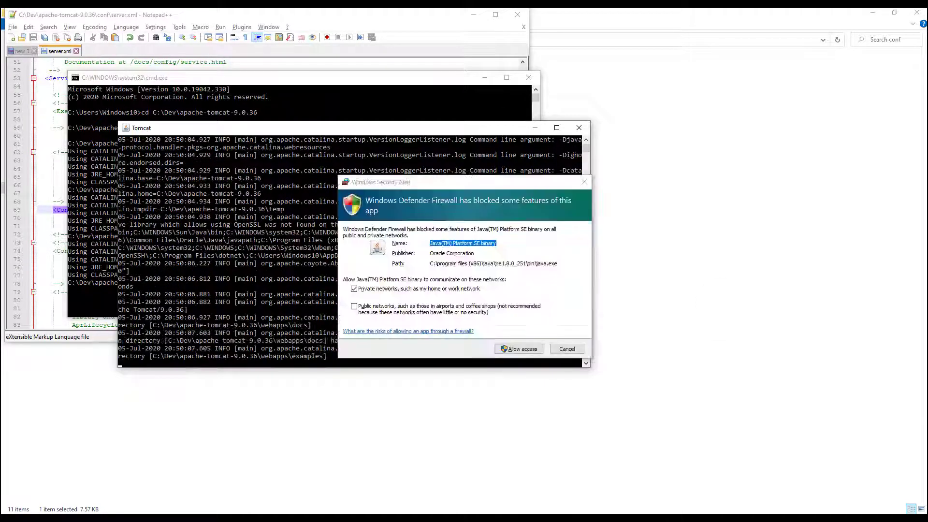
click(394, 307)
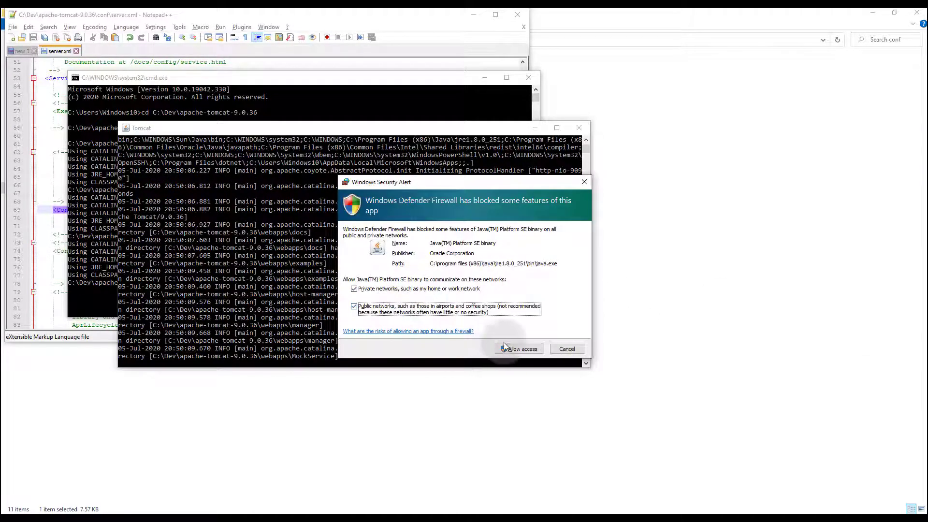
click(518, 349)
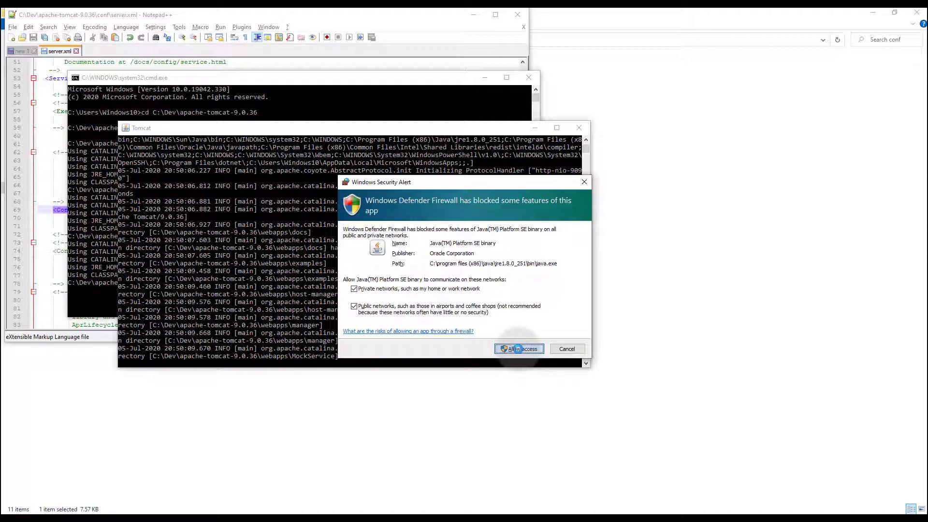
click(518, 348)
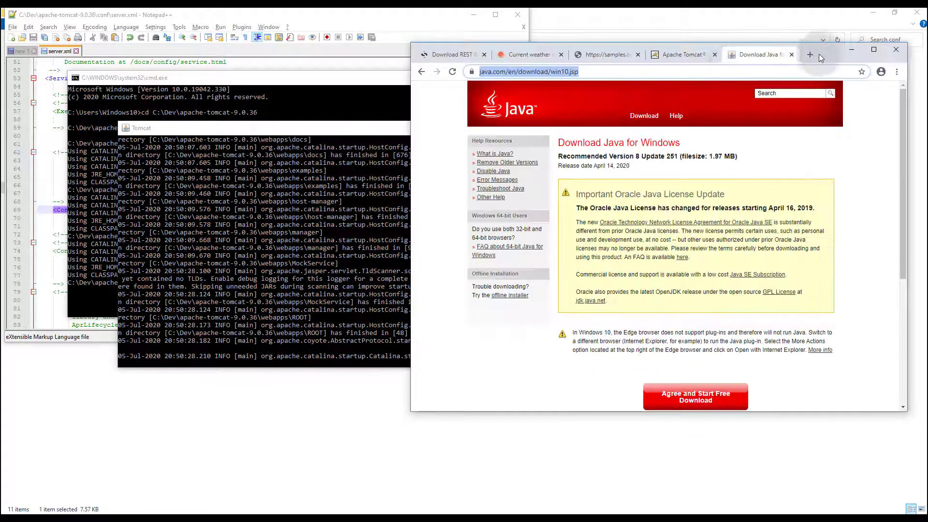
- Load localhost:9090 in a new Chrome tab to reach the Tomcat 9.0.36 welcome page
click(810, 54)
text(localh)
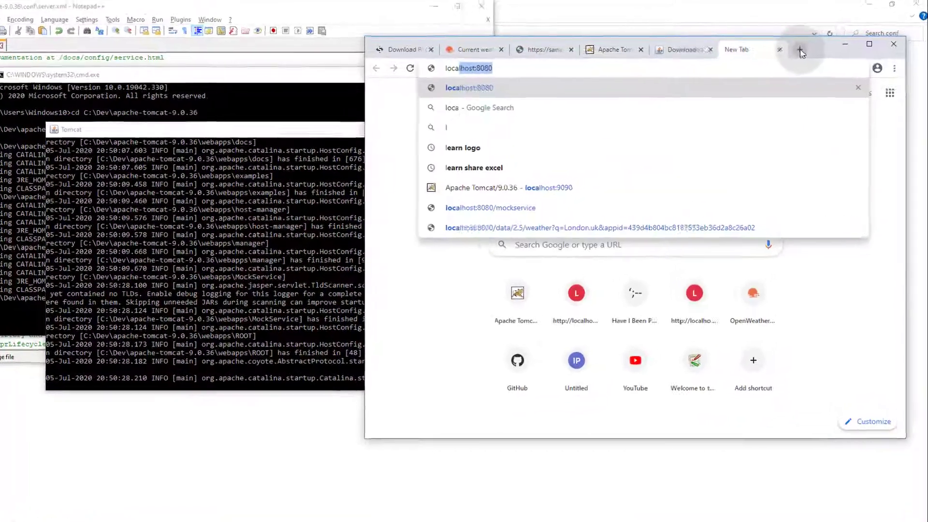
text(ost:)
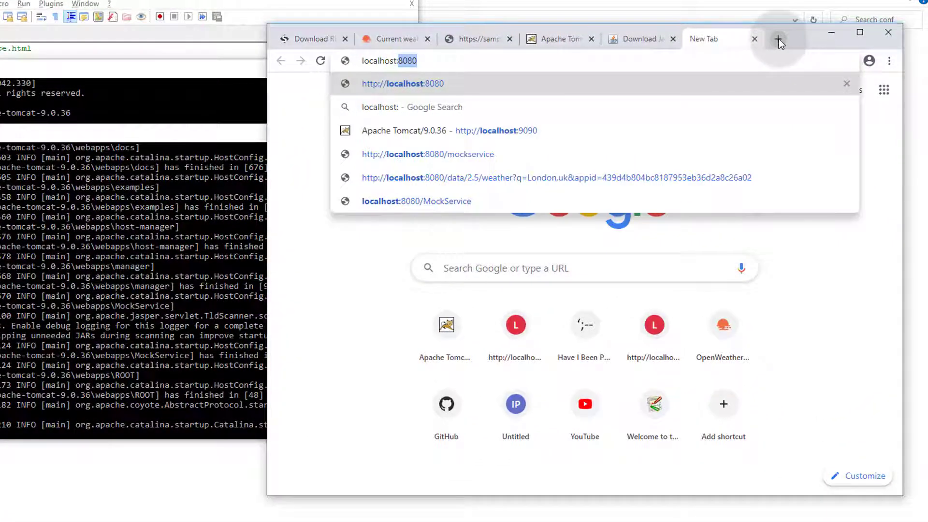
text(9090)
key(Return)
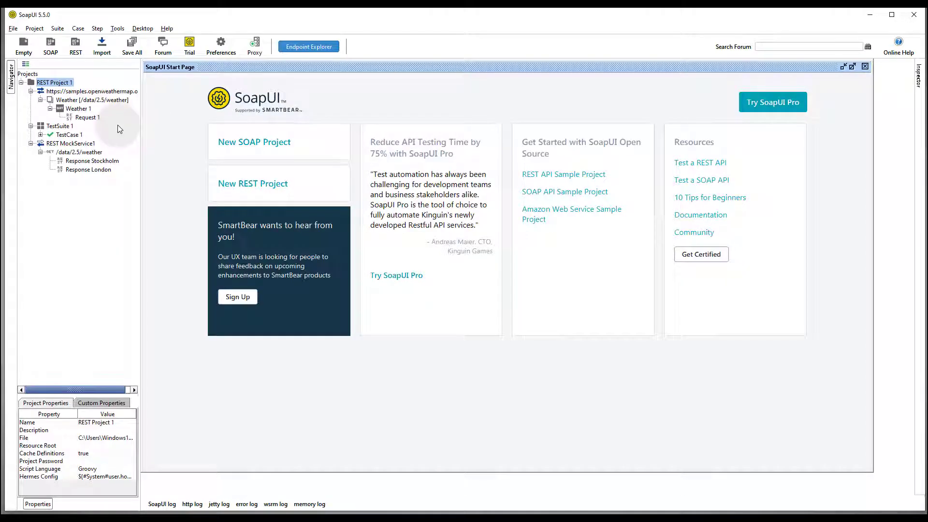
- Start Deploy As War for REST Project 1 and rename the MockService Endpoint to WeatherMockService
right_click(59, 86)
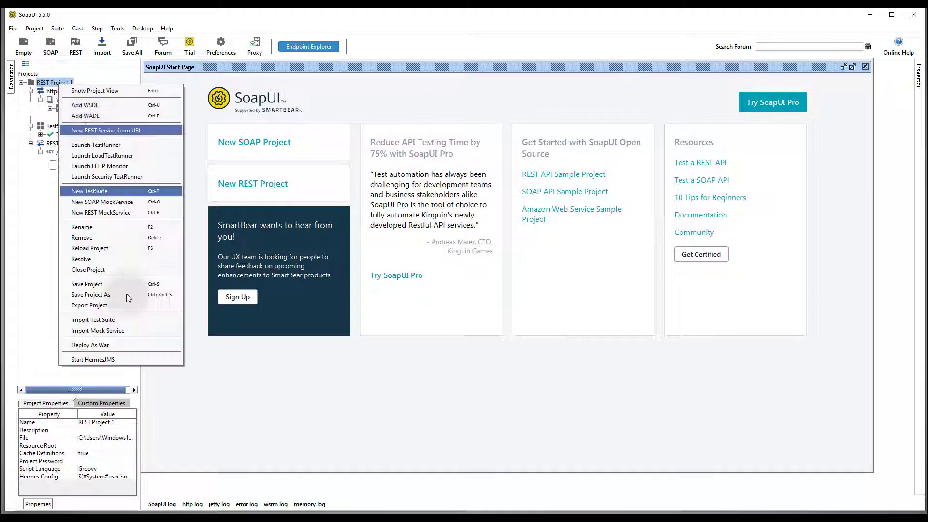
click(134, 344)
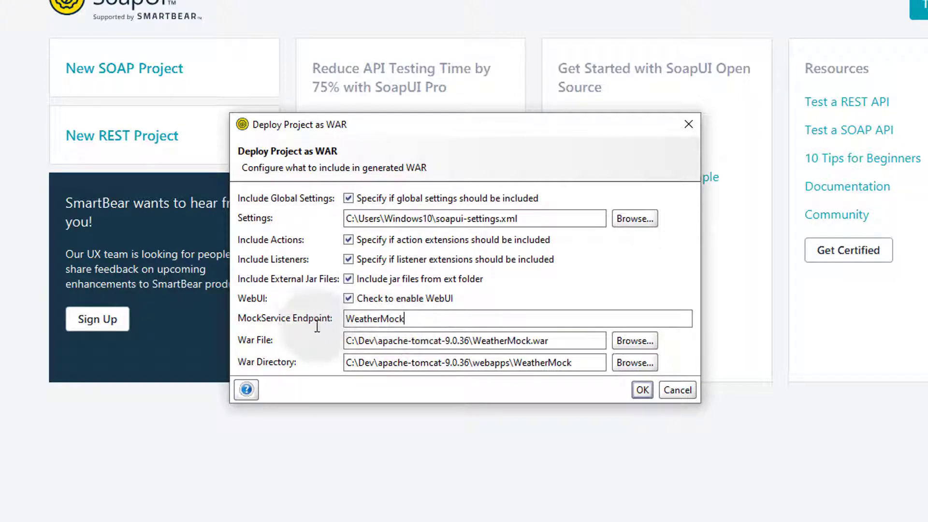
drag(408, 318, 305, 318)
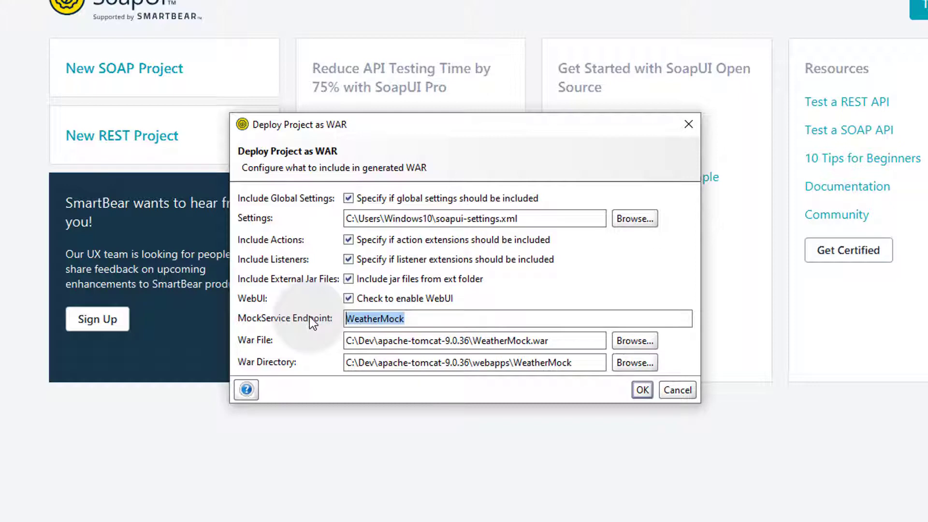
text(WeatherMockService)
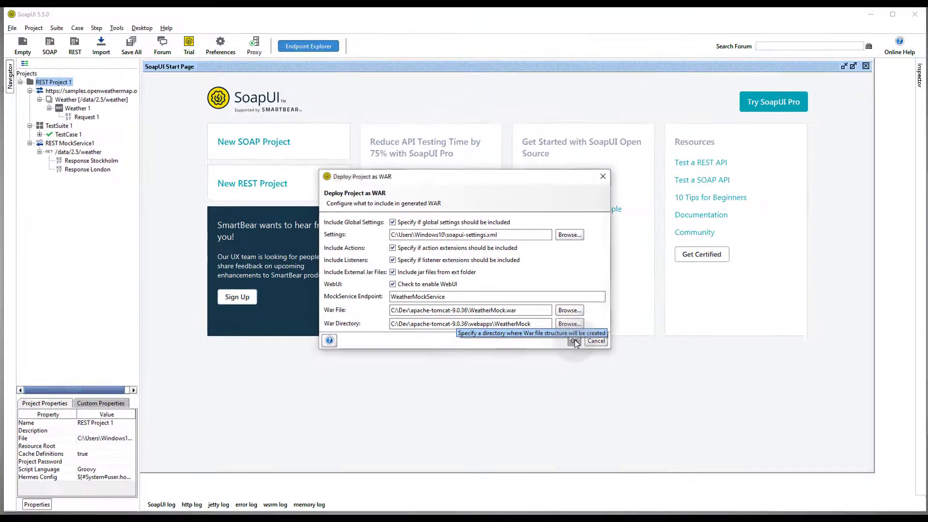
- Build the WeatherMock WAR and close the running Tomcat console
click(643, 390)
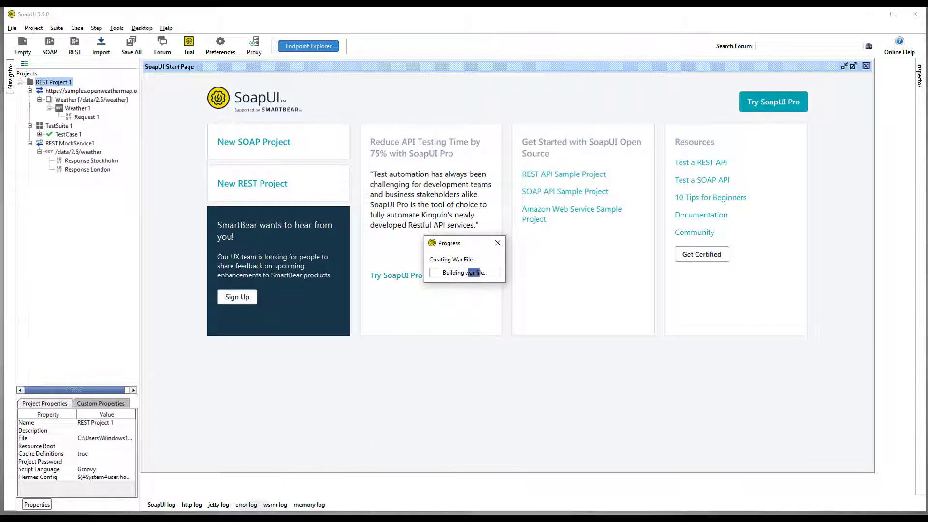
drag(468, 90, 710, 304)
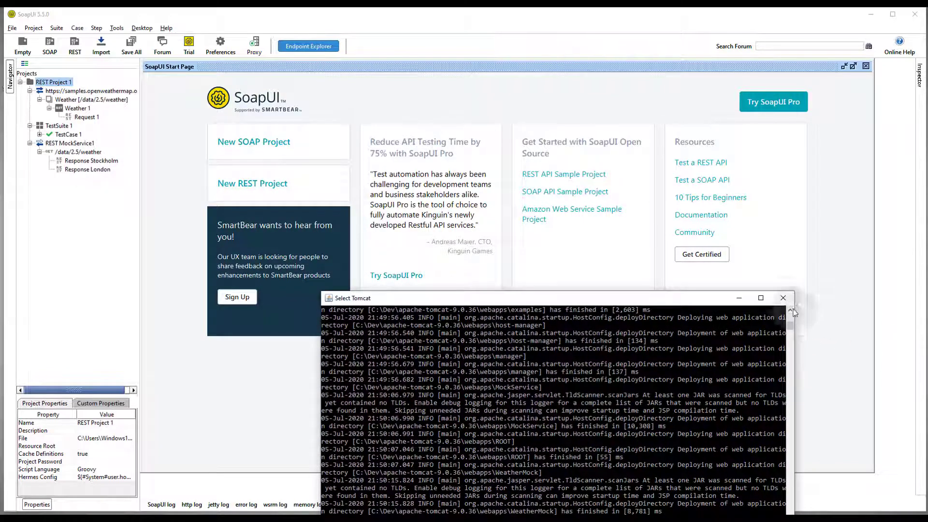
click(783, 297)
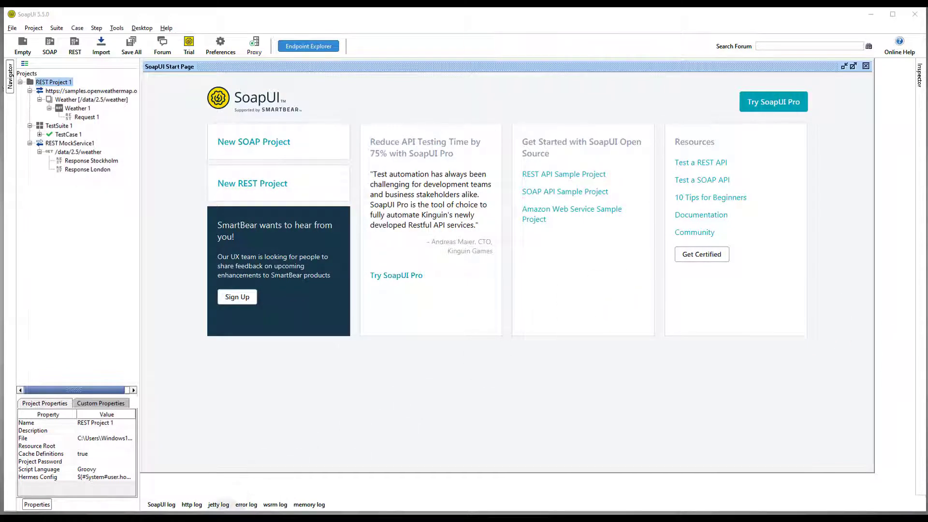
- Rerun startup.bat in Command Prompt and confirm the WeatherMockService deployment in the Tomcat log
click(237, 518)
click(632, 222)
text(startup.bat)
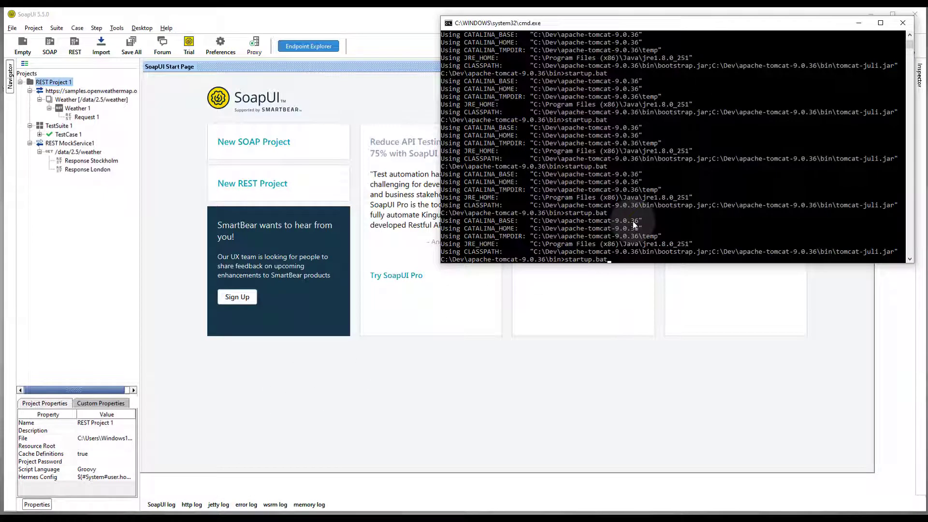
key(Return)
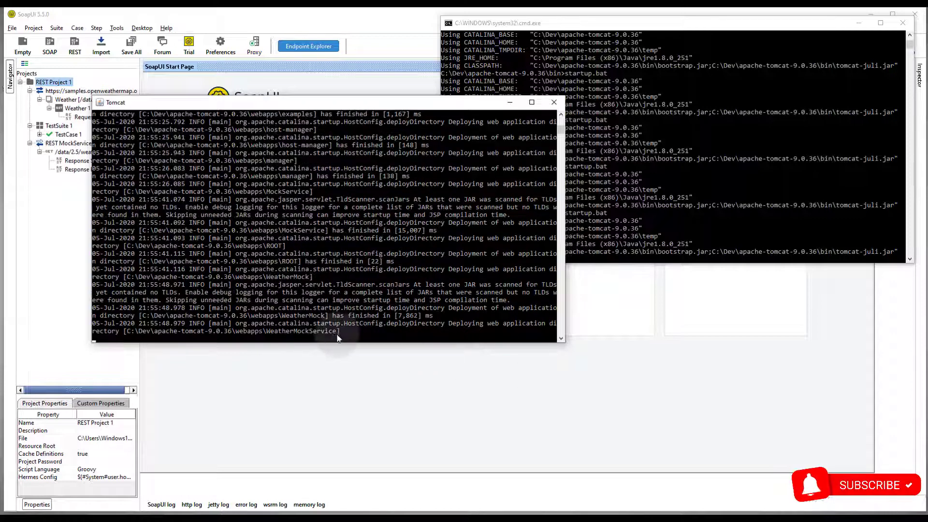
drag(314, 334, 336, 332)
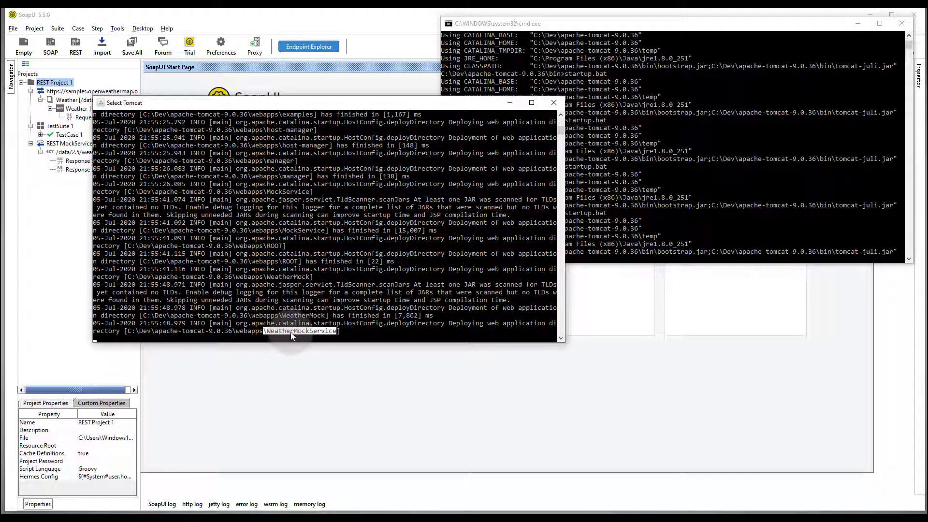
click(282, 397)
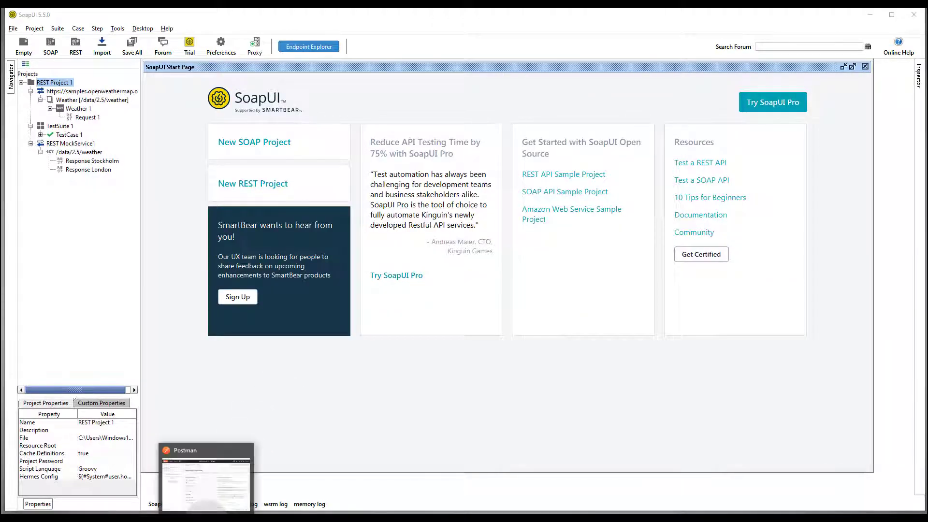
- Create a basic request named WeatherAPI, save it to Temp, and focus its URL field
click(209, 519)
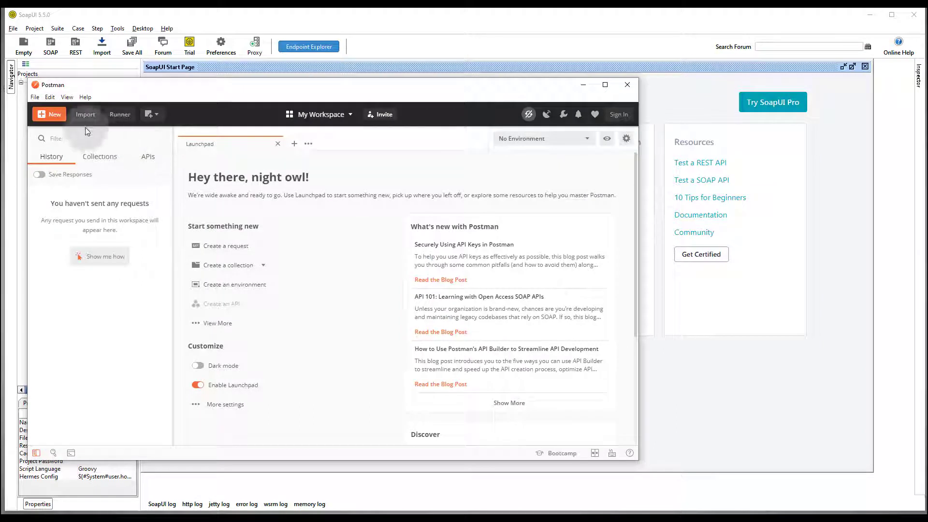
click(55, 115)
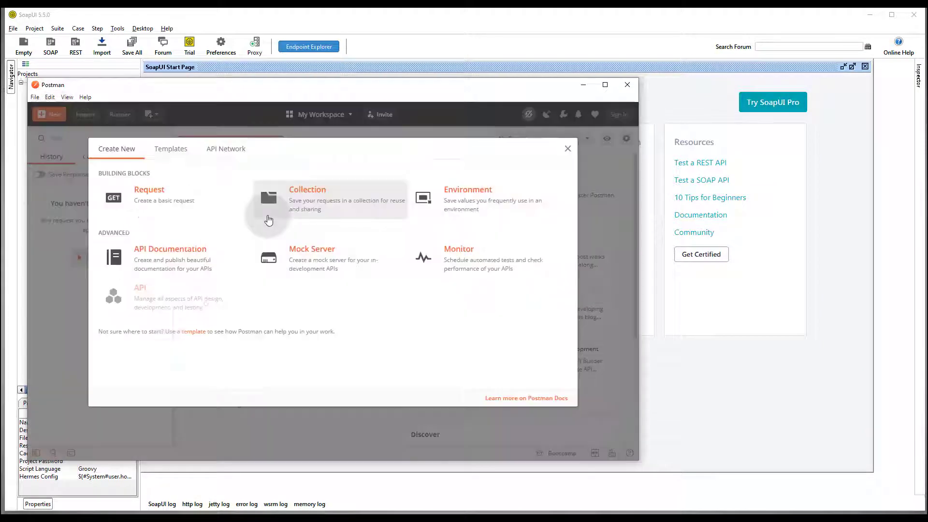
click(162, 203)
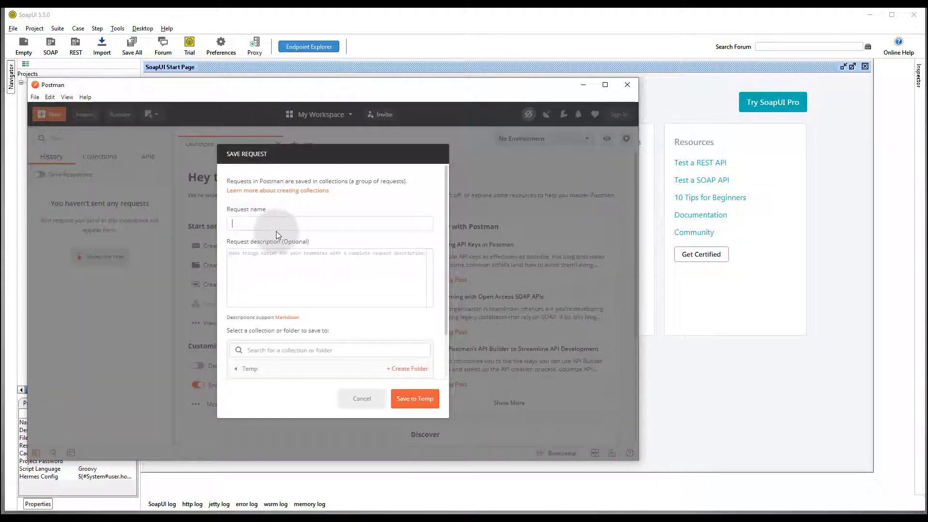
text(WeatherAPI)
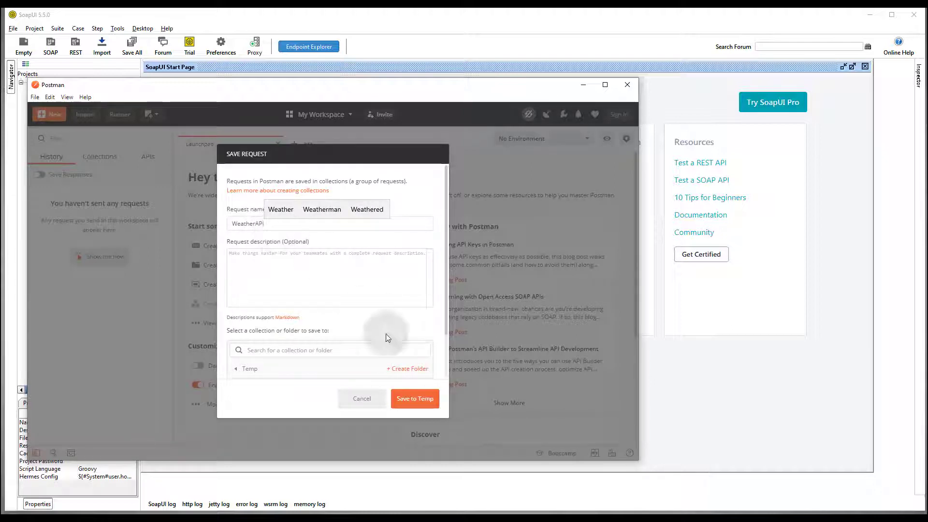
click(414, 400)
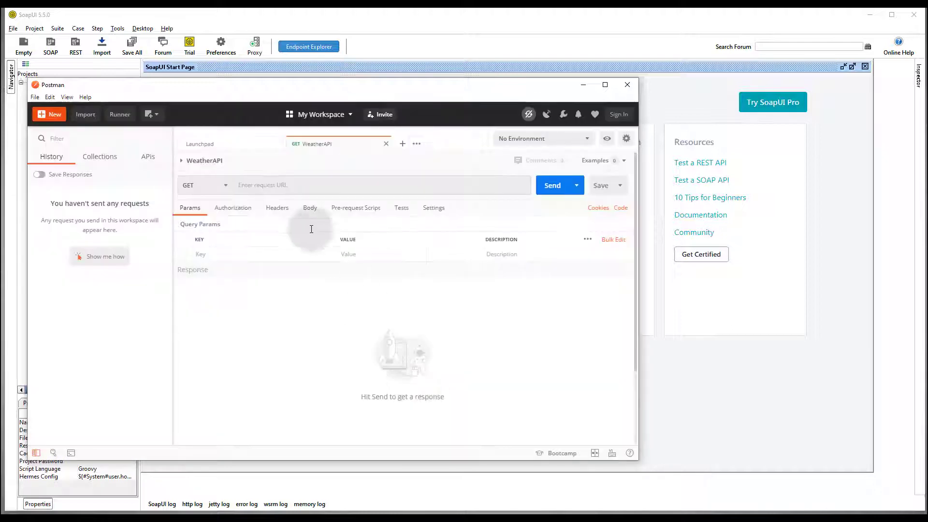
click(275, 183)
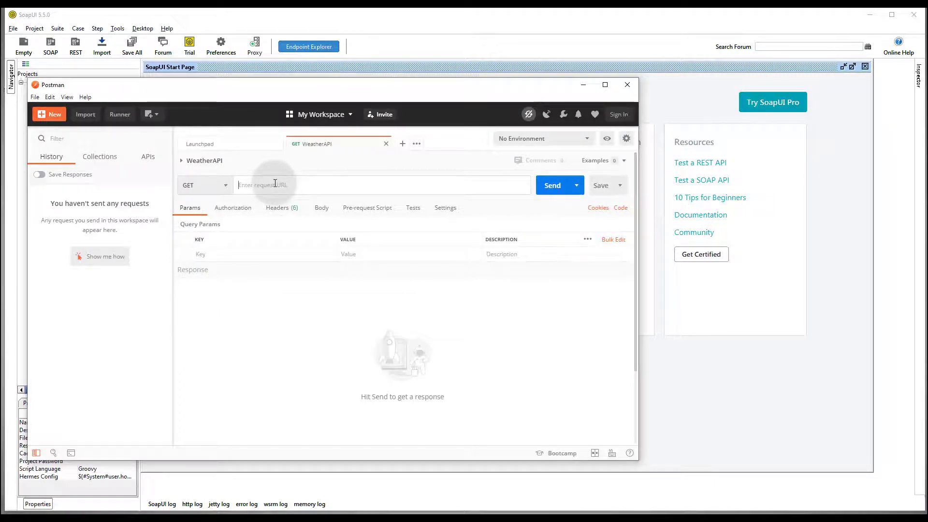
text(http://loca)
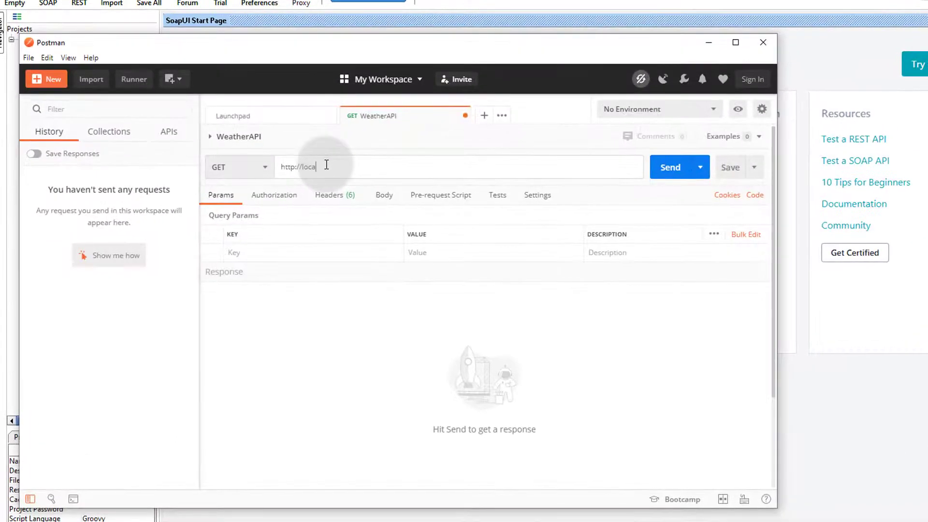
text(lhost:9090/Weath)
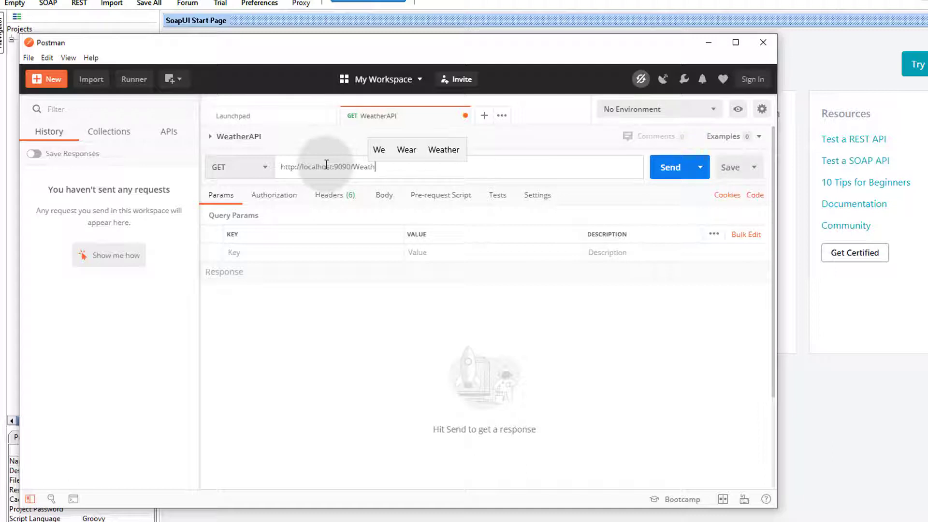
text(erMock)
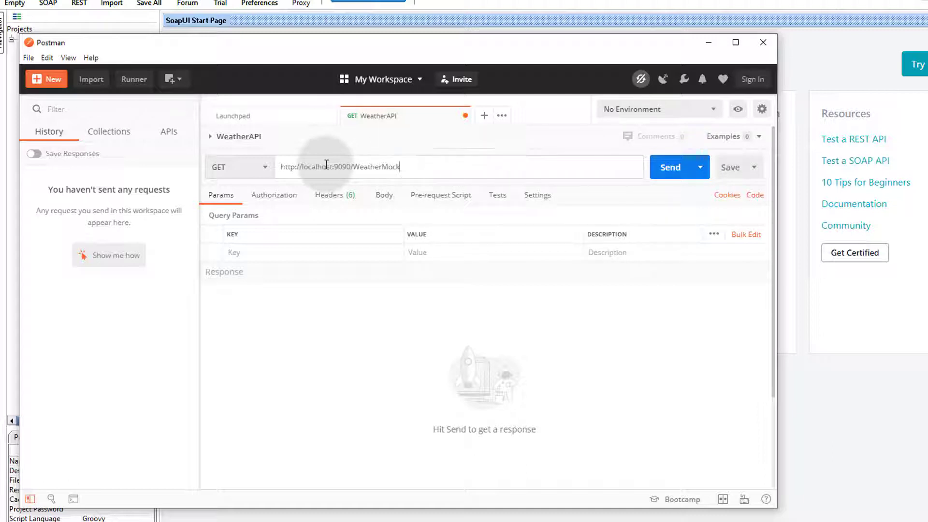
text(Service/data)
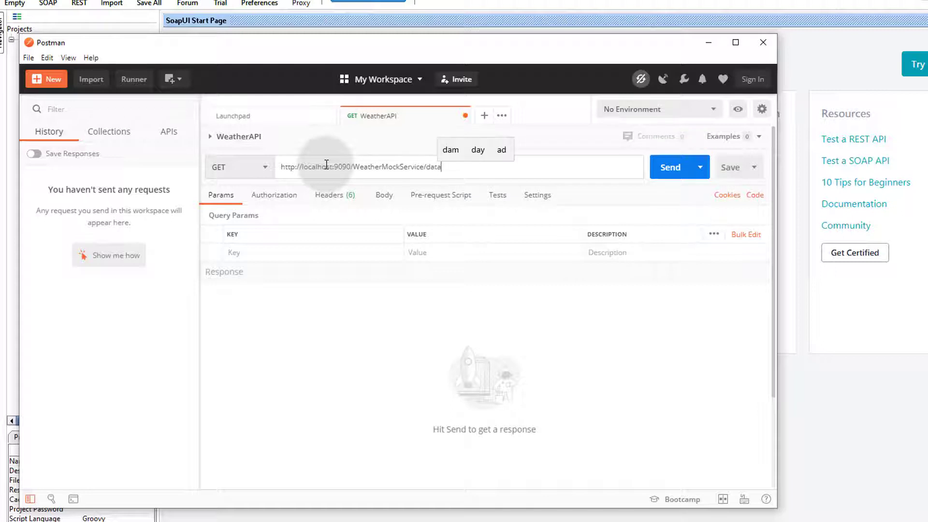
click(88, 32)
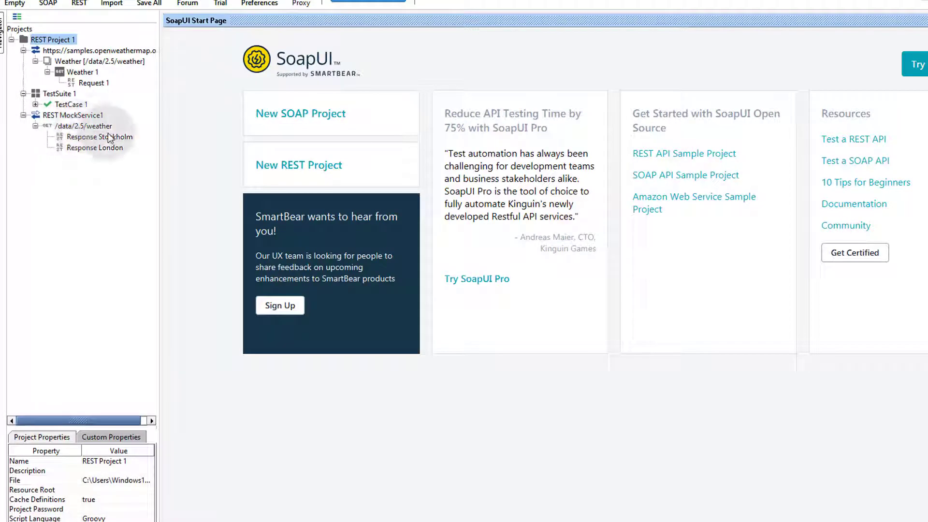
key(alt+Tab)
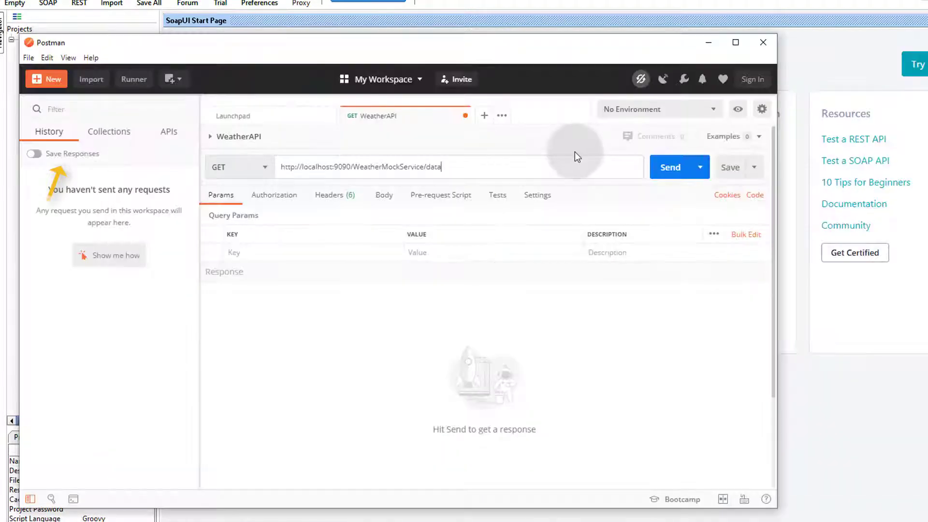
text(/2.5/weather/)
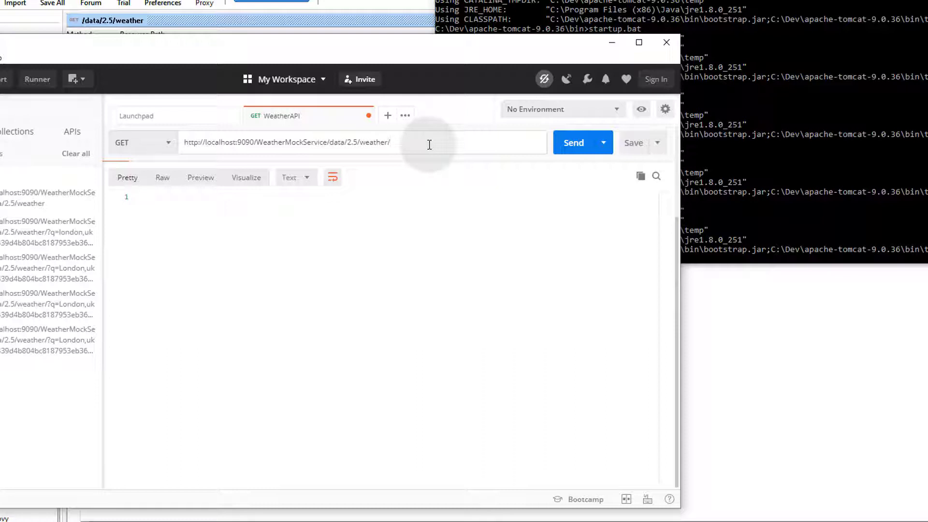
text(?)
key(ctrl+Return)
text(q=london)
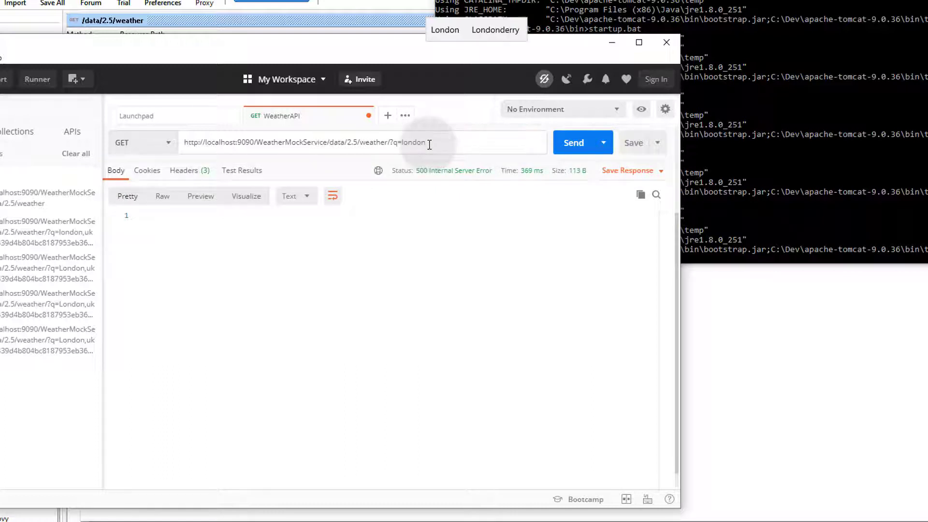
text(,uk&)
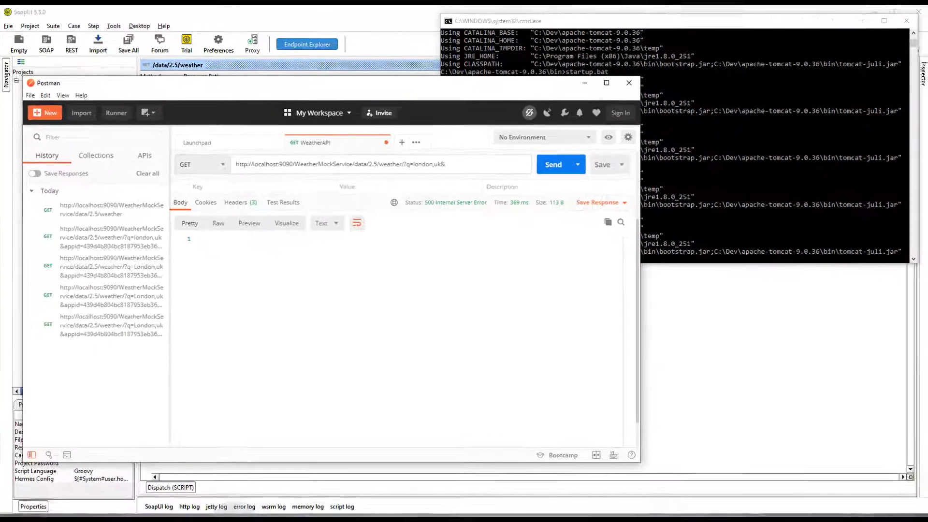
- Open the REST Request test step under TestCase 1 and copy the appid parameter value
click(208, 518)
double_click(88, 153)
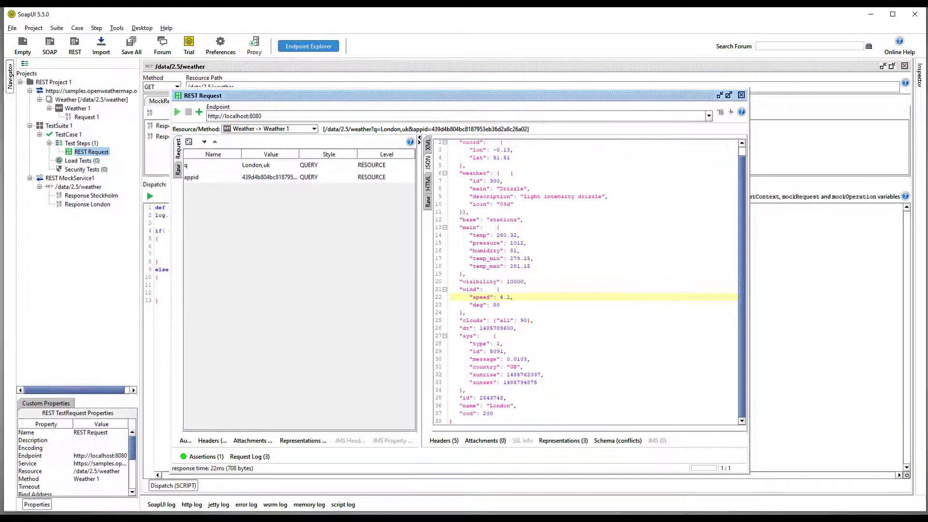
click(278, 181)
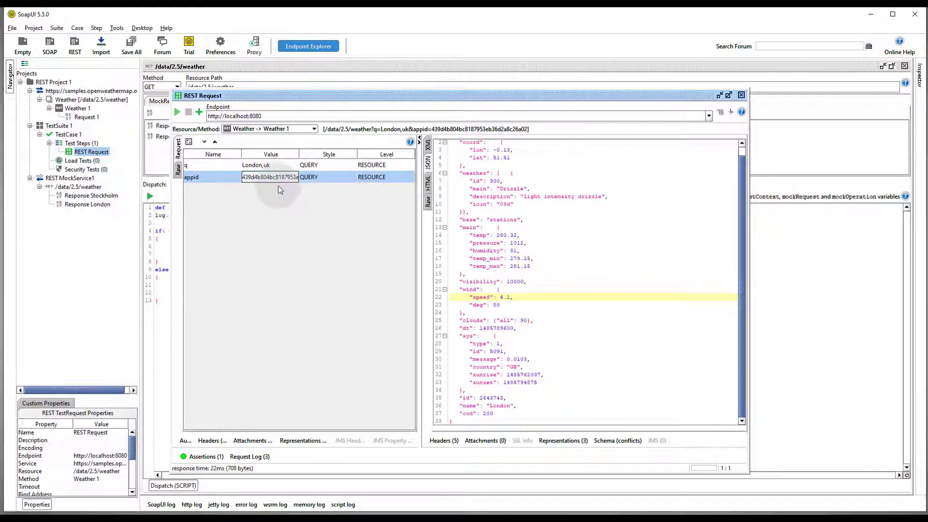
double_click(279, 181)
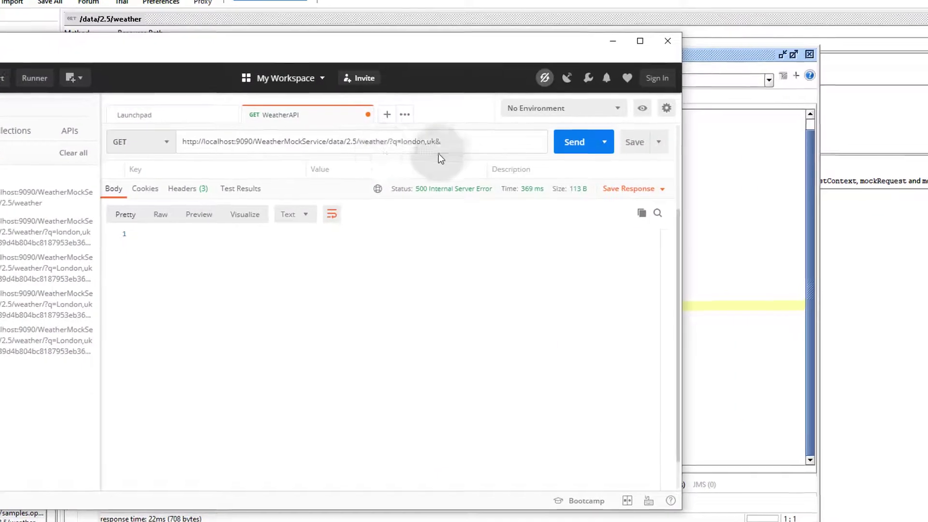
- Append appid= with the pasted API key, send, and highlight the name London response line
click(443, 141)
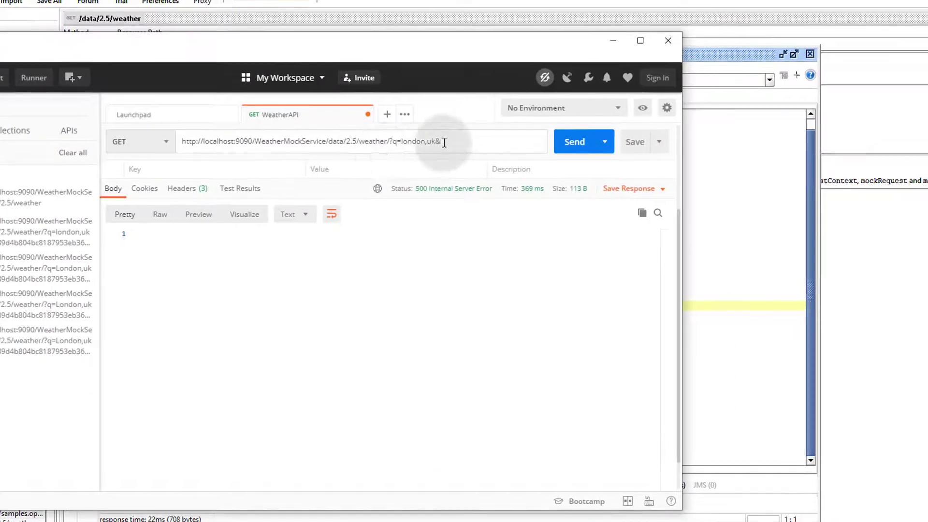
text(appid=)
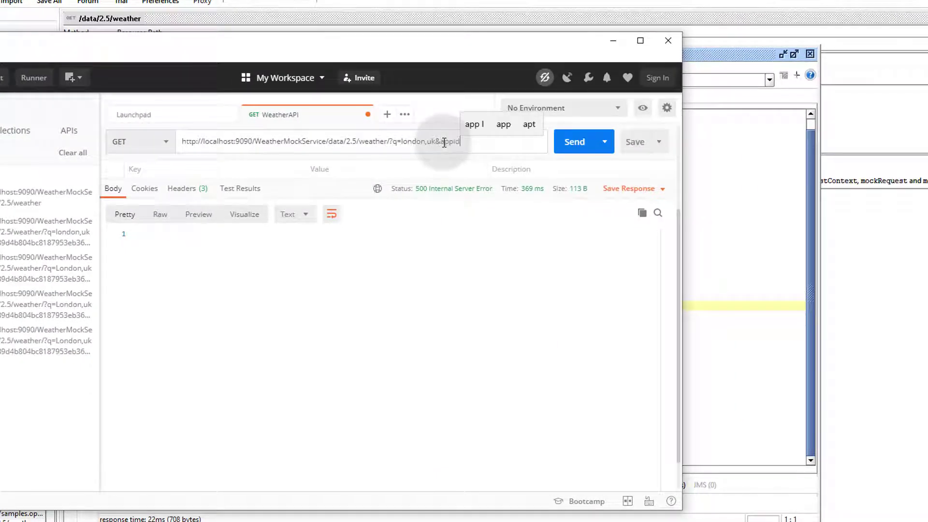
key(ctrl+v)
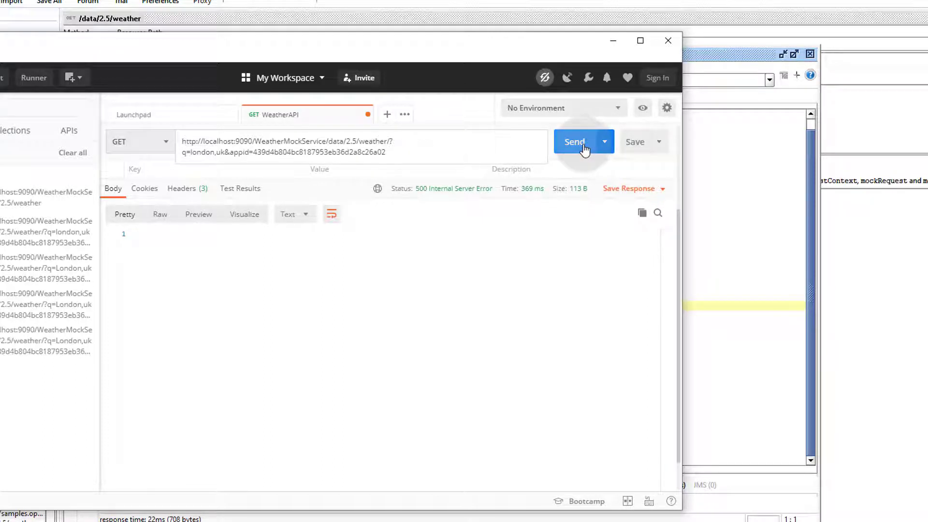
click(585, 150)
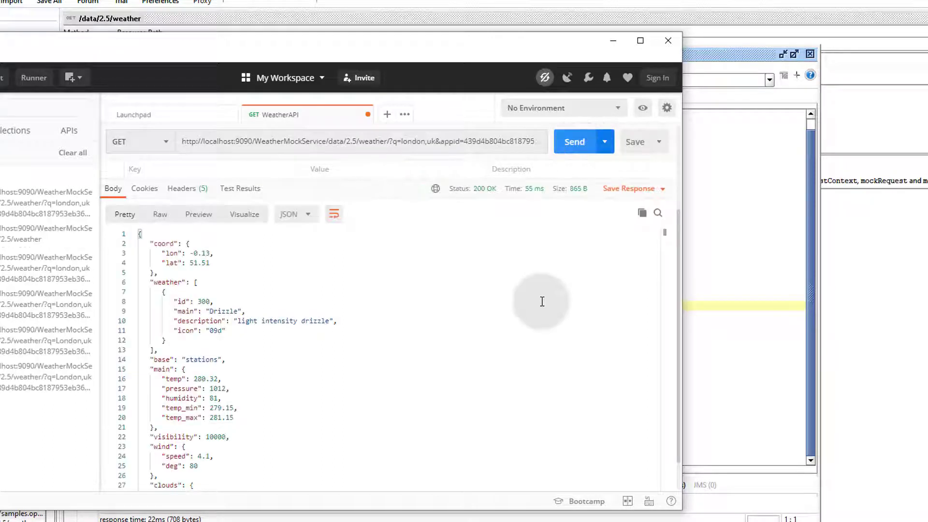
scroll(542, 301, down, 5)
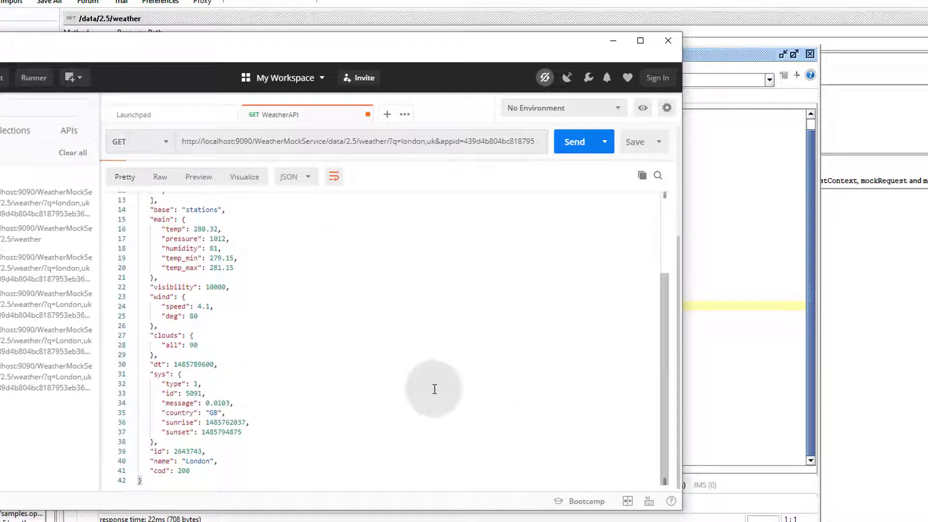
click(149, 461)
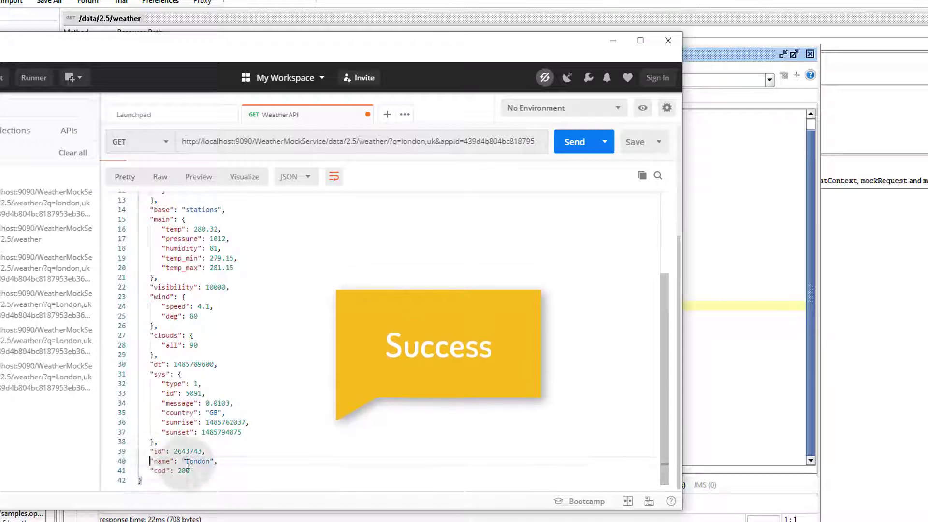
shift+click(227, 462)
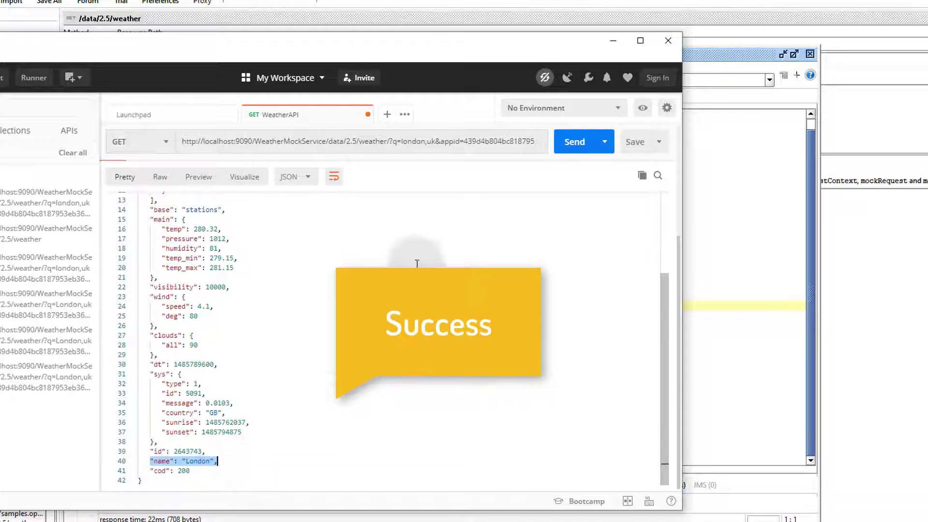
- Replace london with stockholm in the query, send it, and highlight Stockholm in the response
double_click(409, 146)
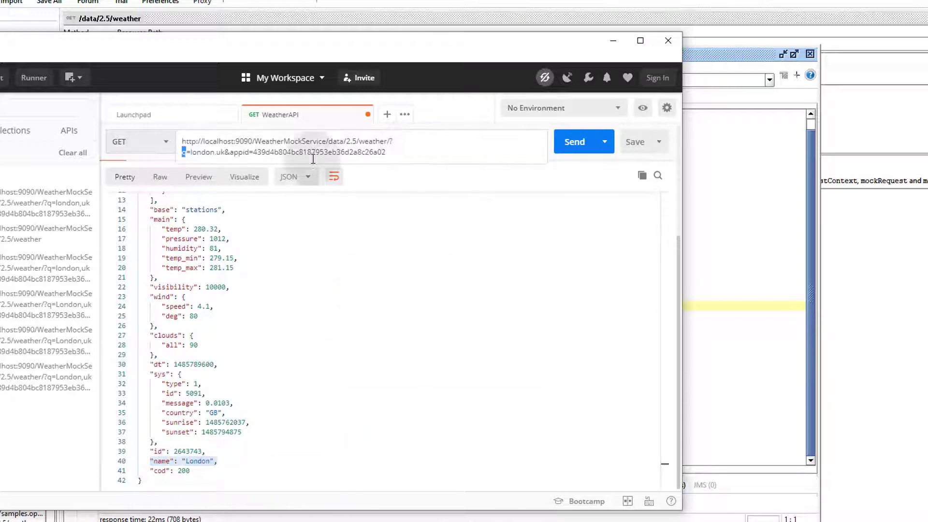
double_click(198, 153)
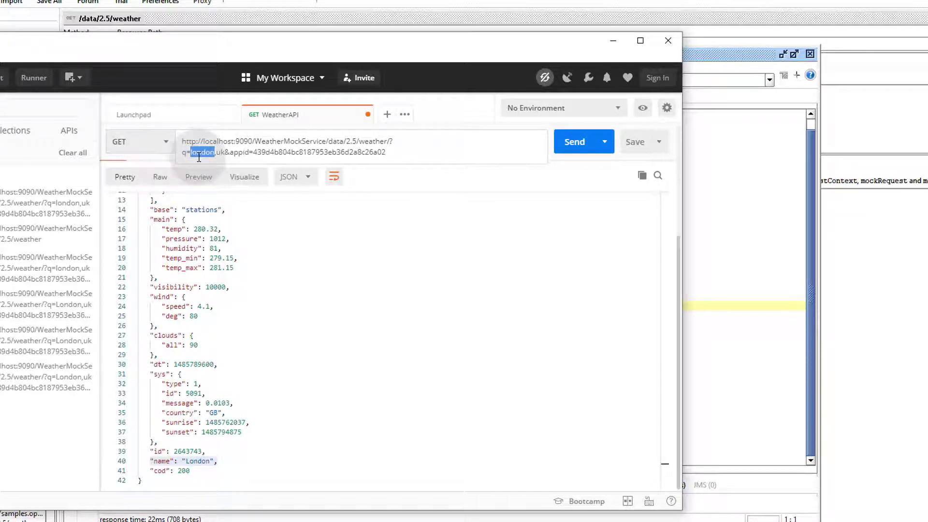
text(s)
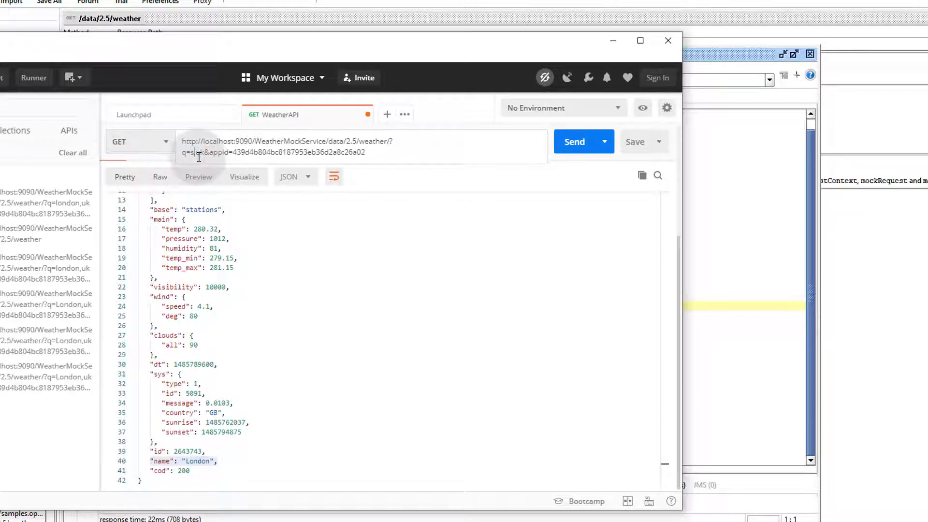
text(tockholm)
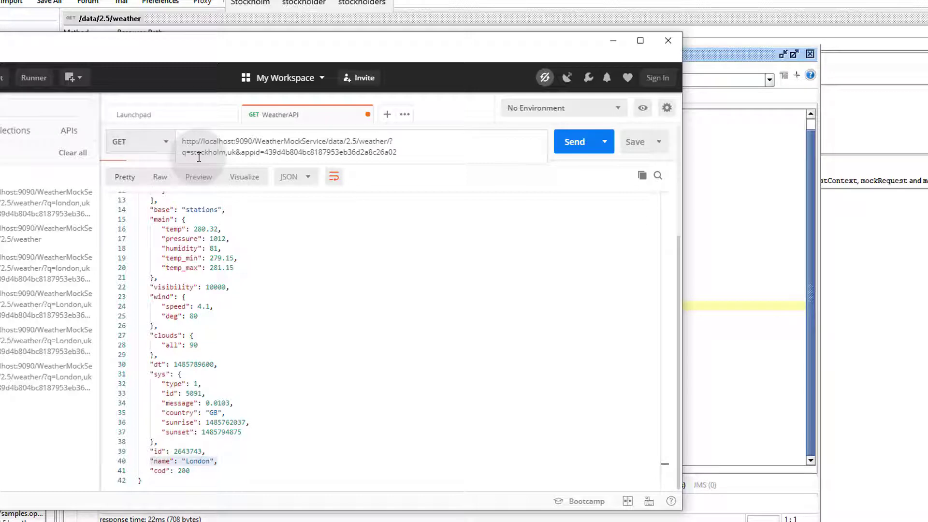
click(576, 150)
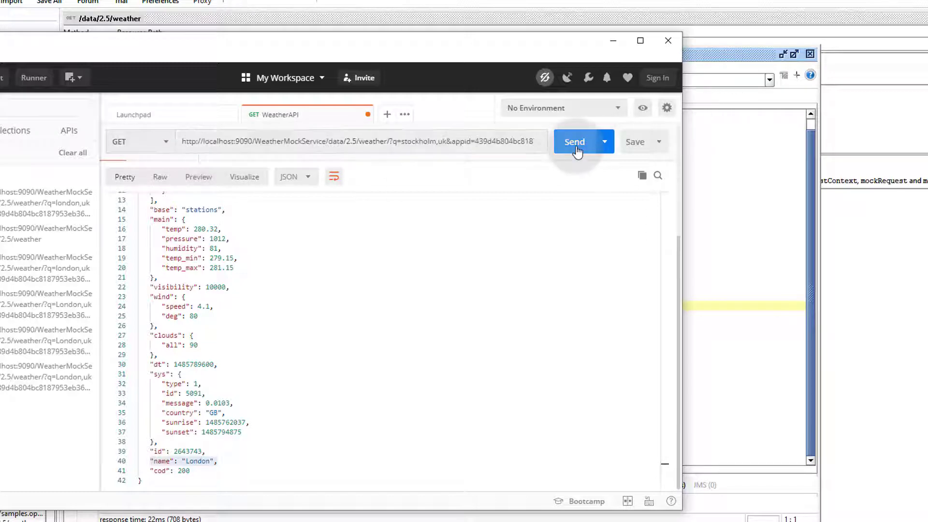
scroll(546, 257, down, 4)
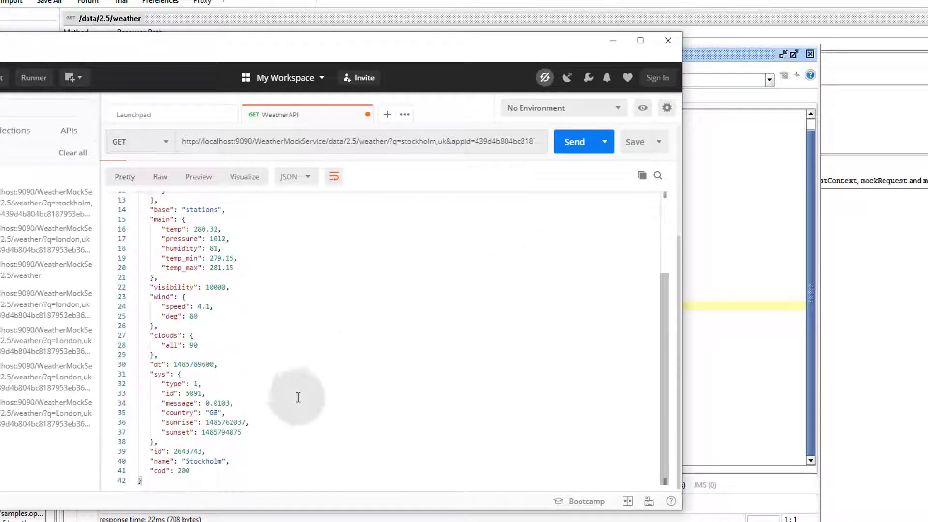
double_click(202, 463)
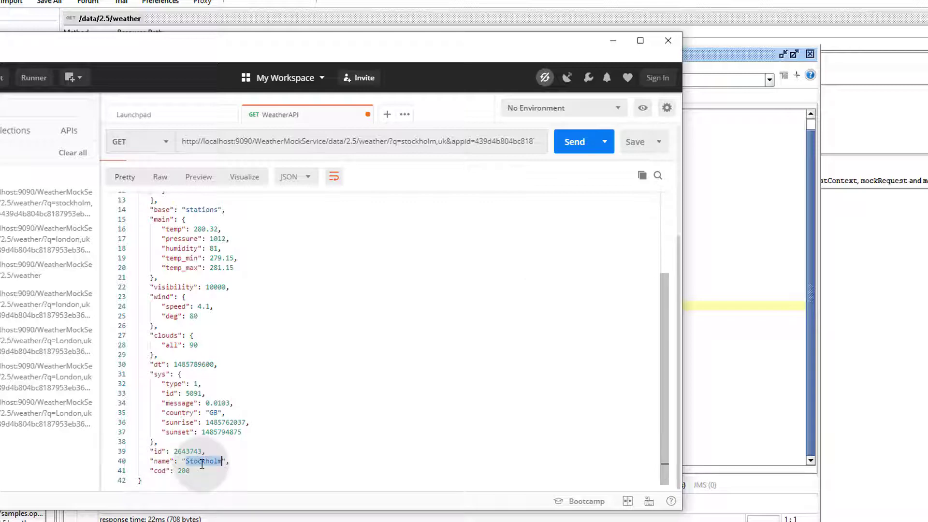